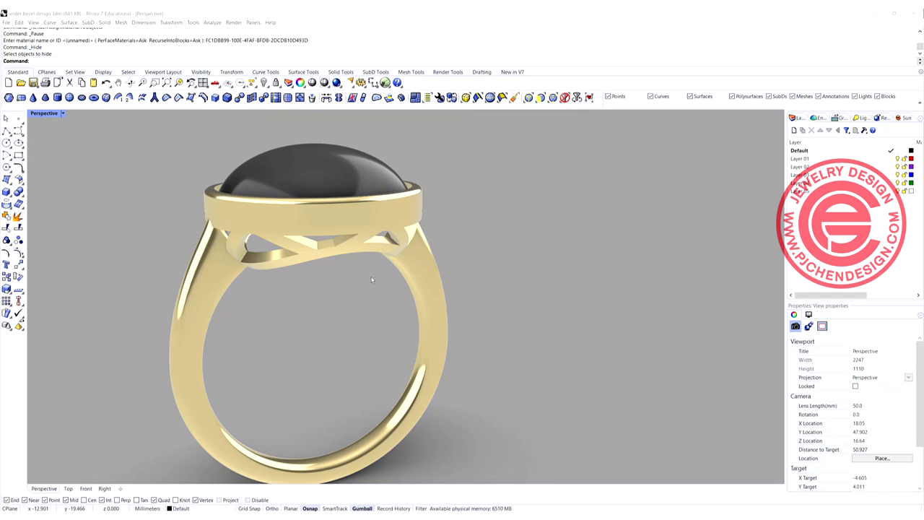
right_click_drag(357, 294, 338, 274)
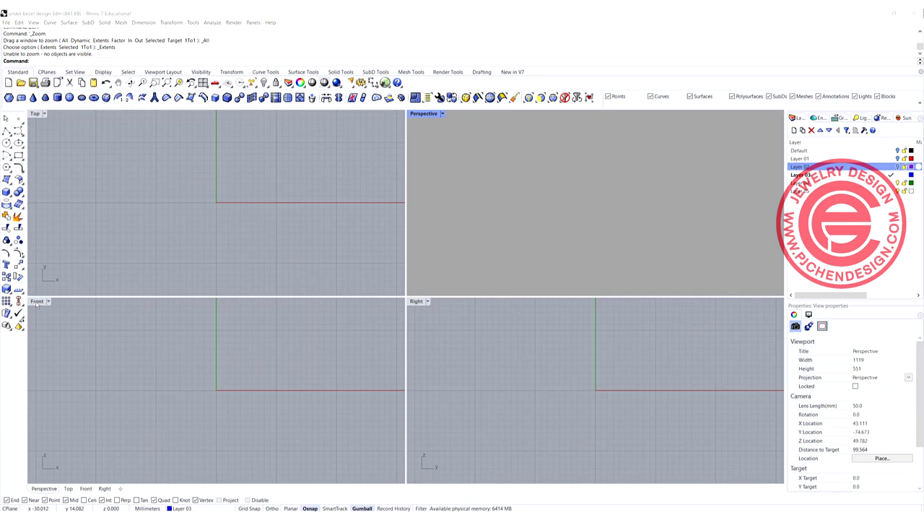
Draw a 16 mm diameter circle centred on the origin in the Front view.
left_click(36, 303)
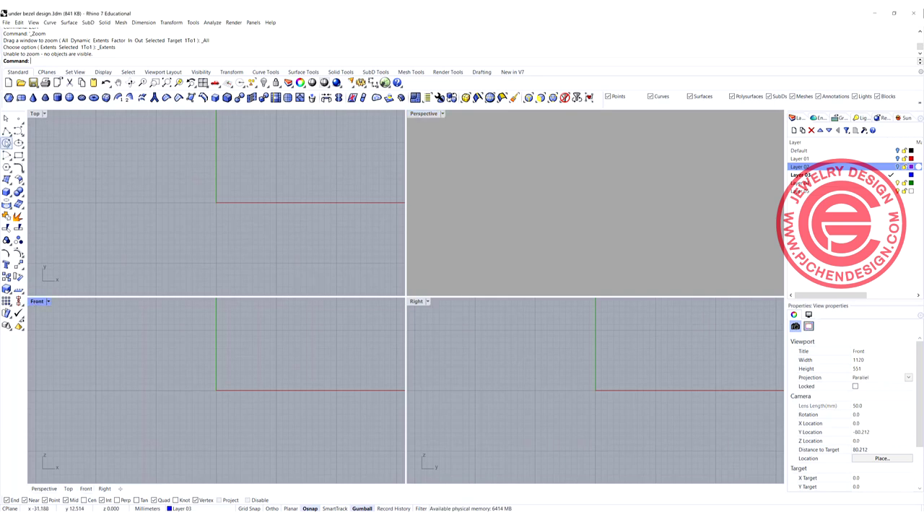
left_click(7, 142)
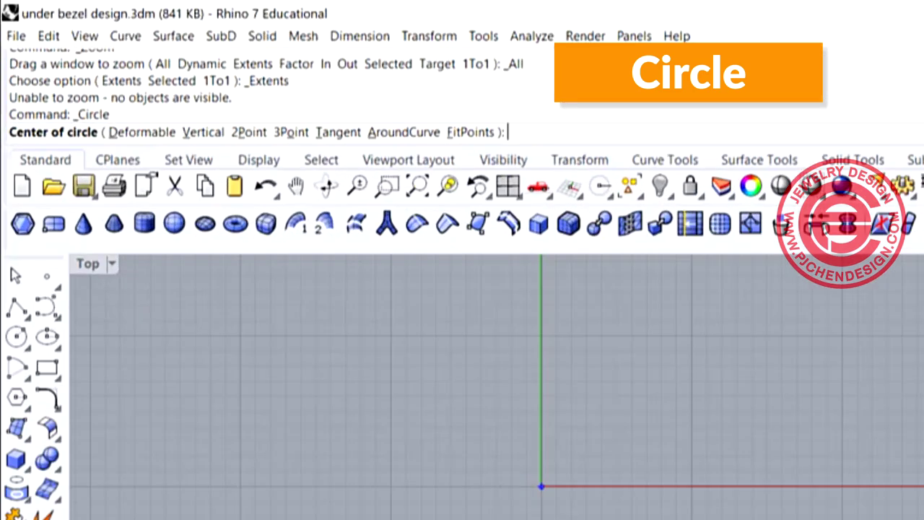
left_click(216, 391)
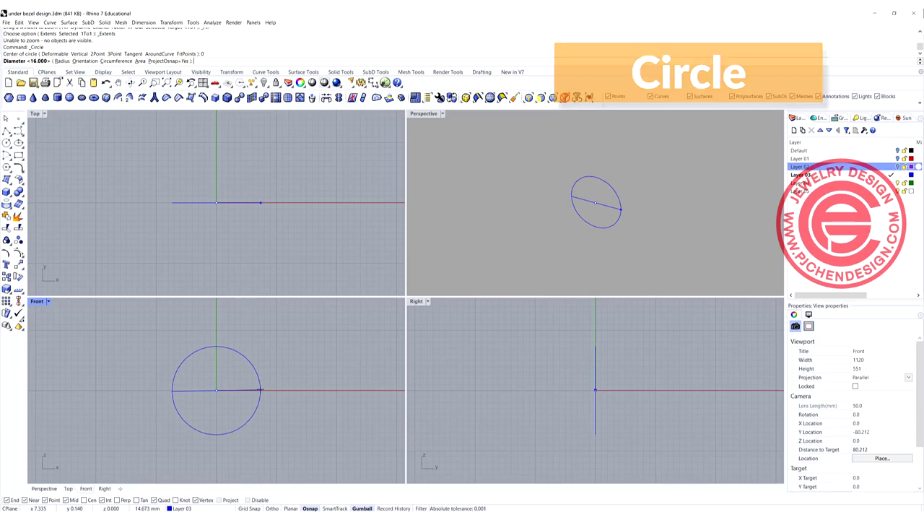
key("Return")
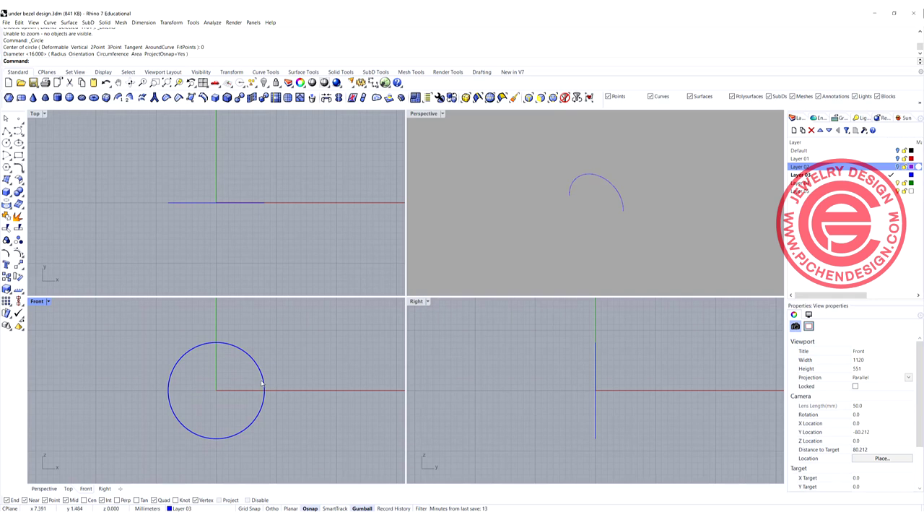
left_click(262, 383)
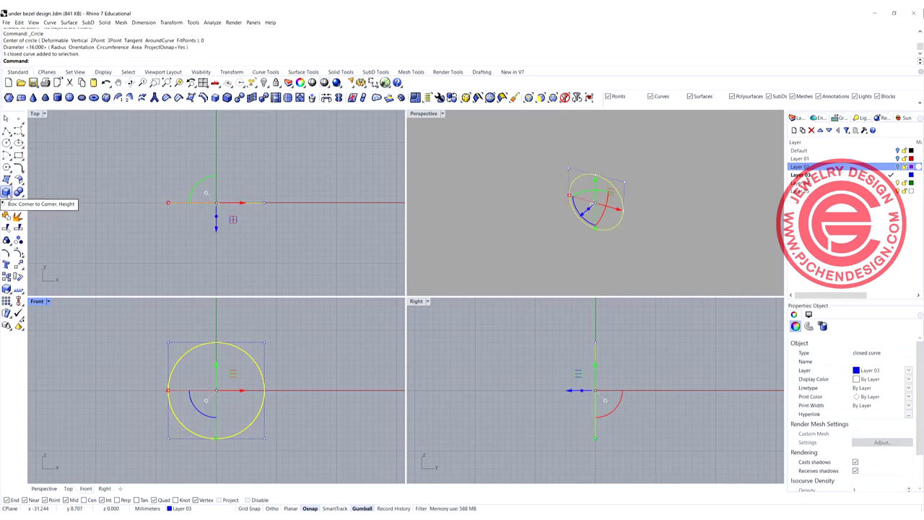
Create a sphere about 11.8 mm in diameter, centred on the topmost point of the circle.
left_click(8, 192)
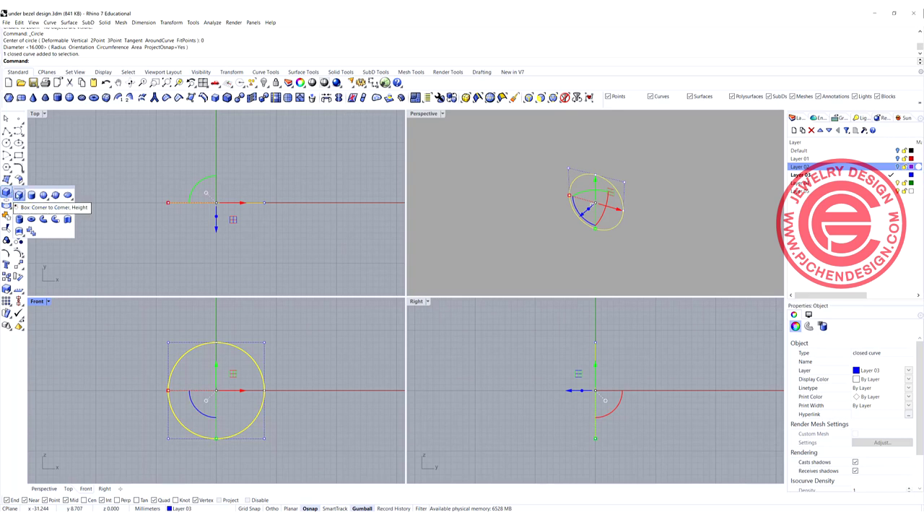
left_click(43, 195)
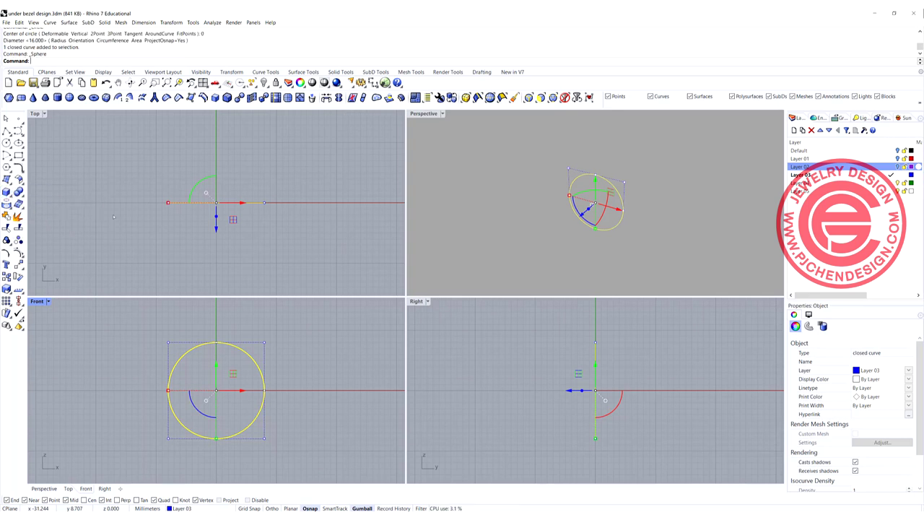
left_click(215, 202)
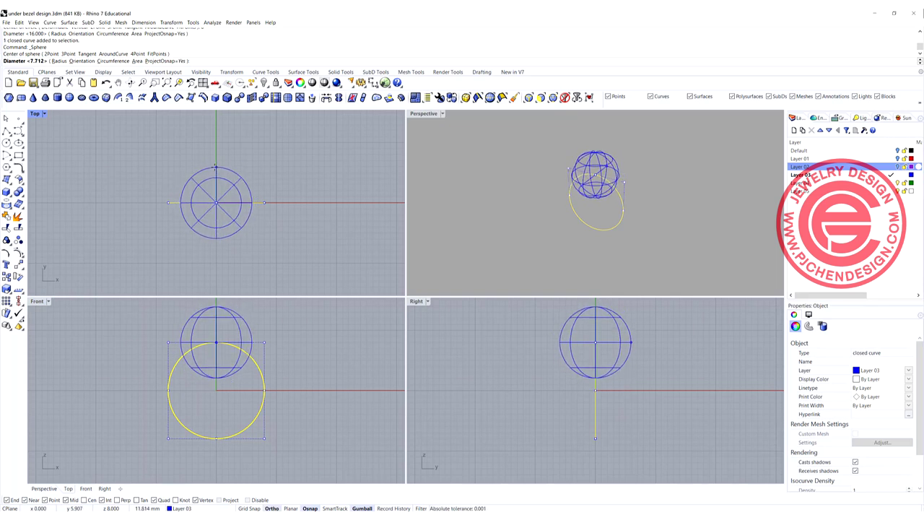
left_click(215, 167)
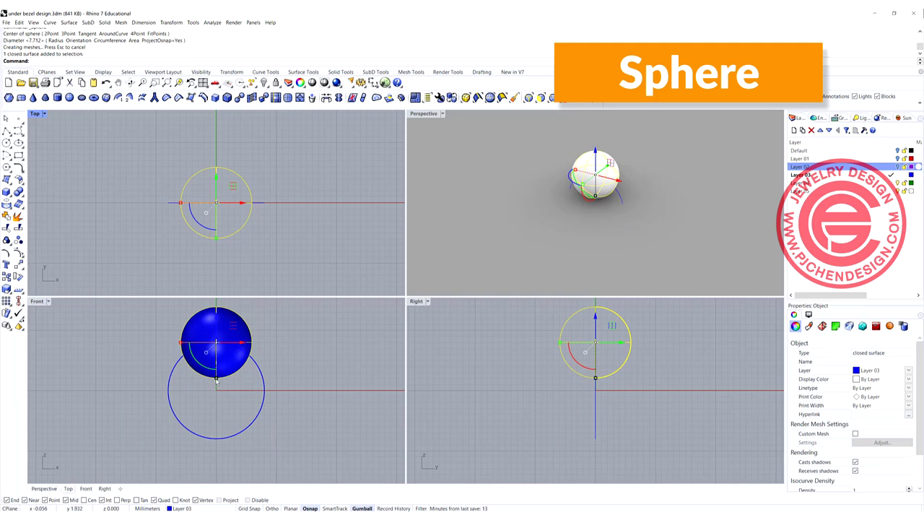
Squash the sphere vertically into a flattened ellipsoid, keeping its width.
left_click_drag(217, 378, 222, 358)
scroll(219, 352, "down", 2)
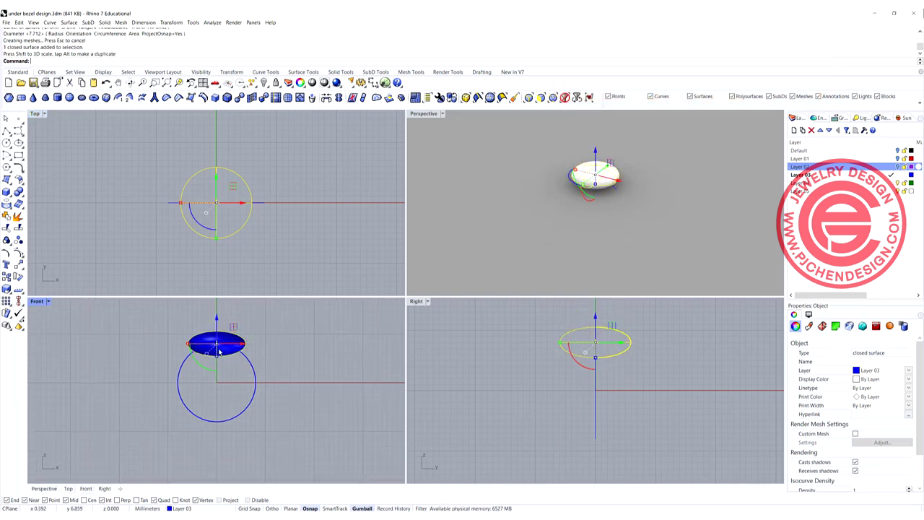
scroll(211, 345, "up", 5)
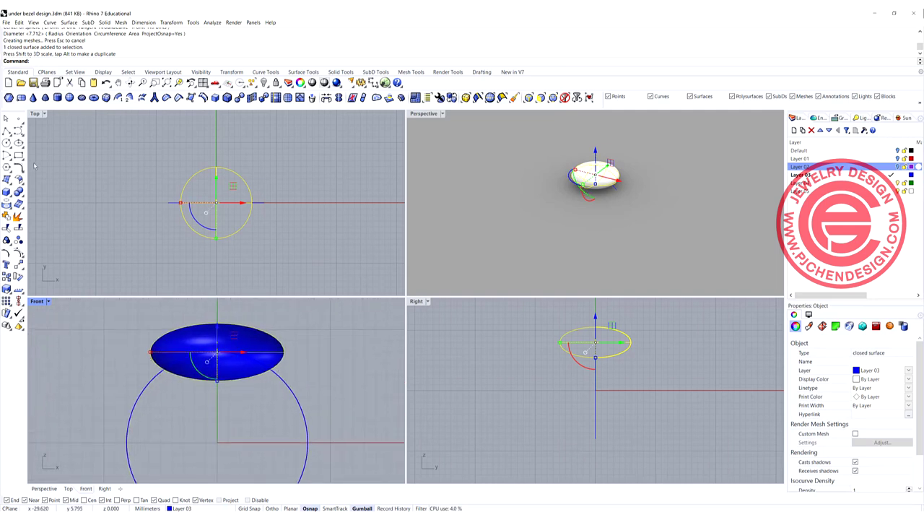
Create a box larger than the ellipsoid's outline, rising from the origin plane to the ellipsoid's horizontal midline.
left_click(7, 191)
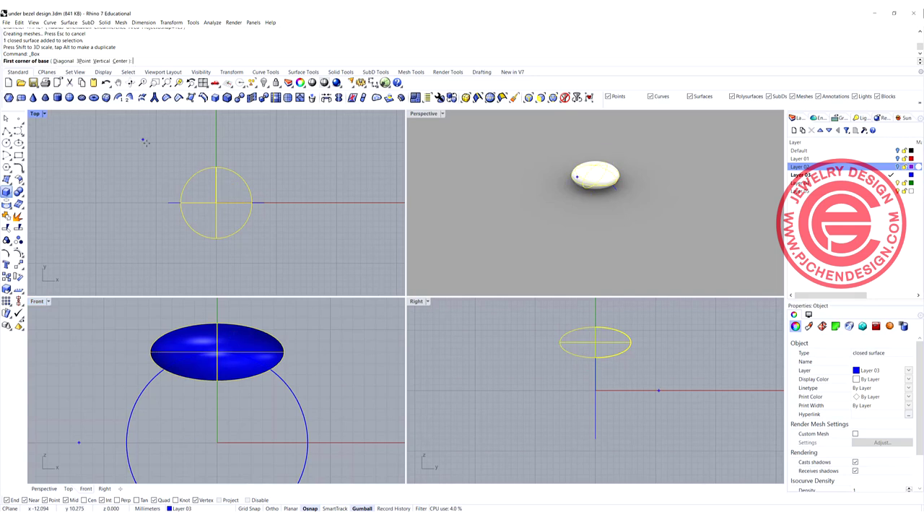
left_click(148, 143)
left_click(289, 268)
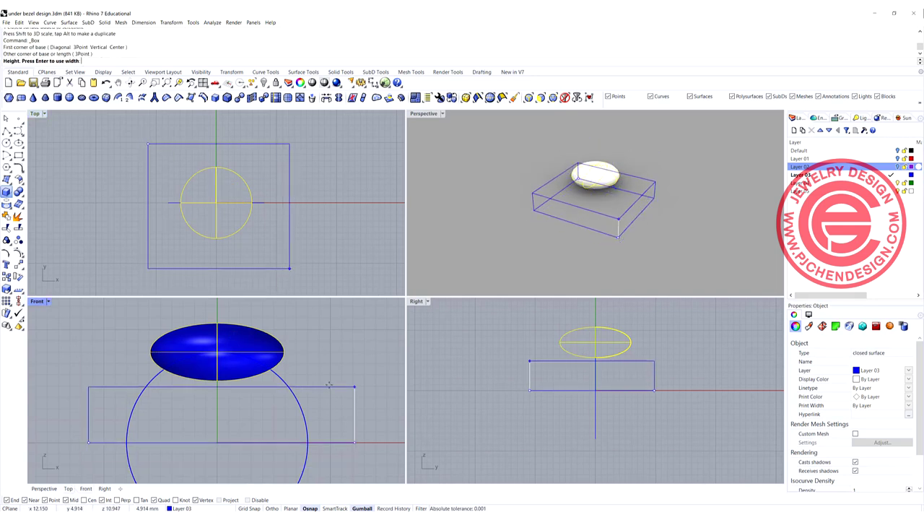
left_click(310, 352)
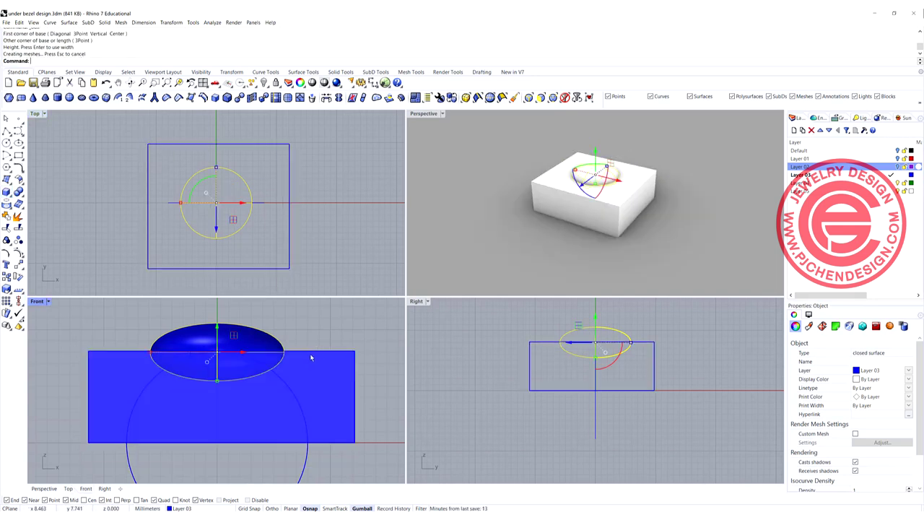
left_click(322, 335)
Subtract the box from the ellipsoid with Boolean Difference to leave a flat-bottomed cabochon.
left_click(20, 194)
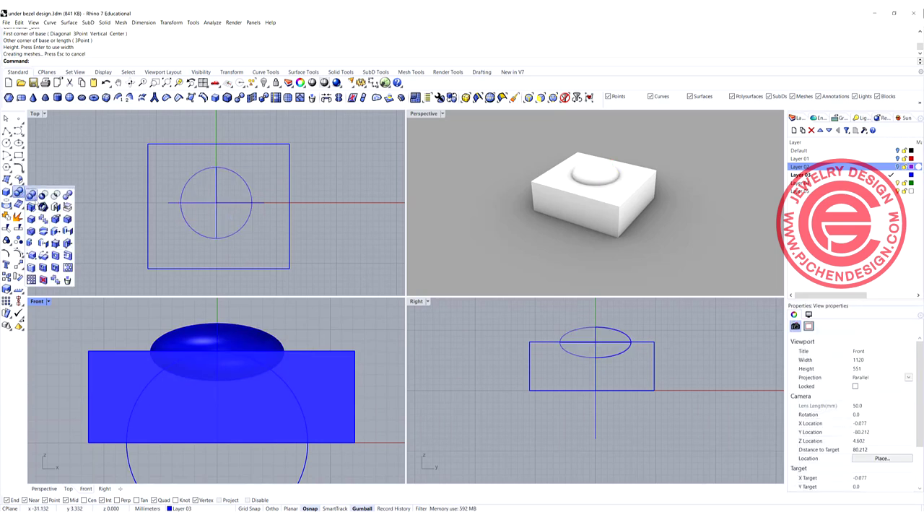
left_click(42, 194)
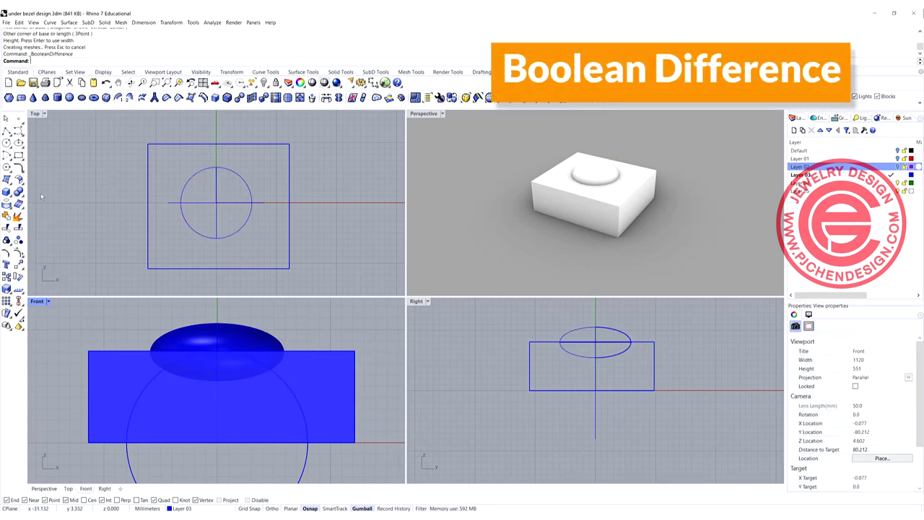
left_click(278, 361)
key("Return")
left_click(314, 378)
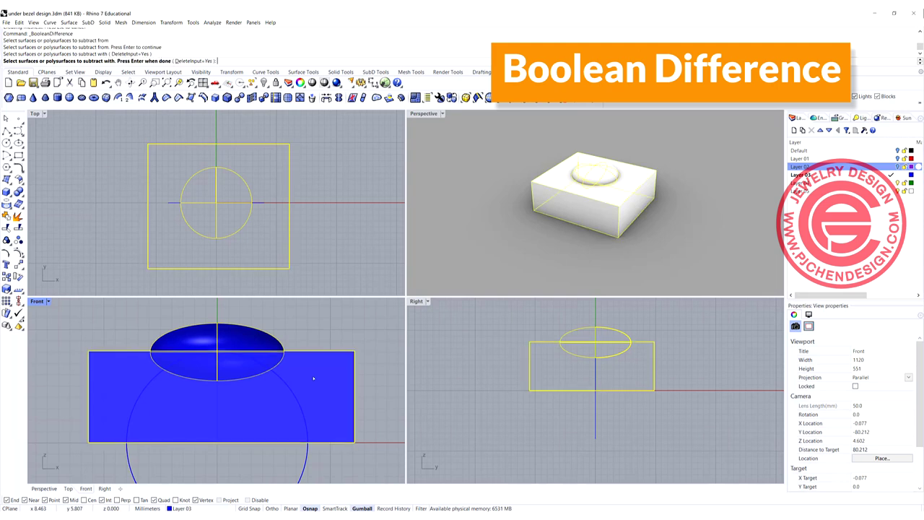
key("Return")
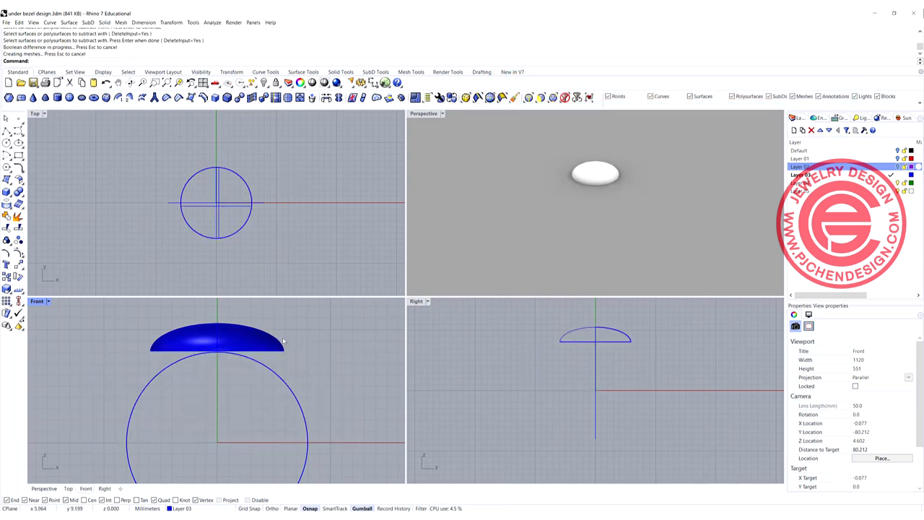
Move the cabochon straight up to leave a gap above the ring circle.
right_click_drag(273, 341, 270, 368)
left_click(271, 371)
scroll(211, 353, "down", 2)
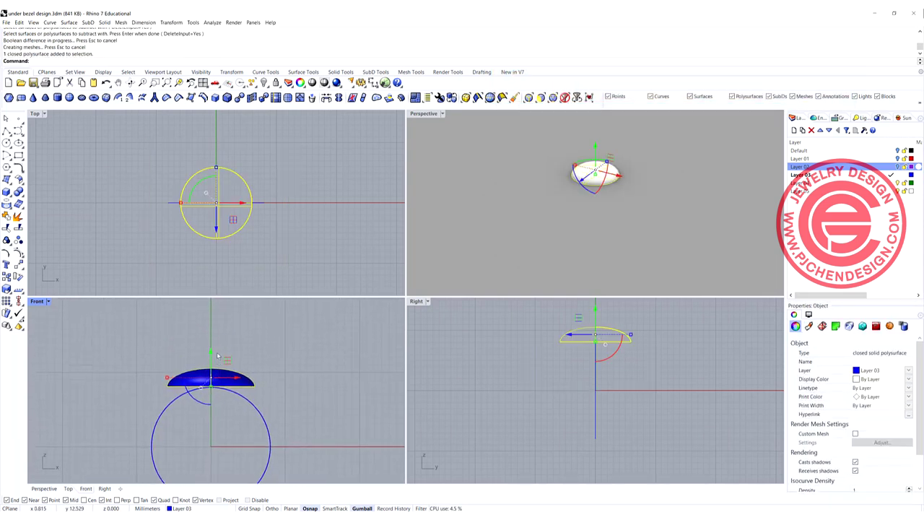
left_click_drag(212, 353, 215, 327)
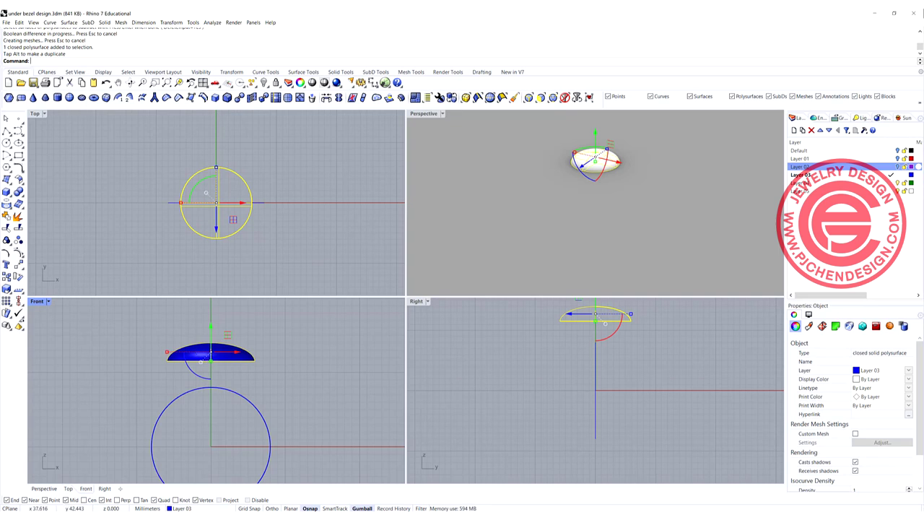
Change the colour of Layer 03 to Black.
left_click(911, 175)
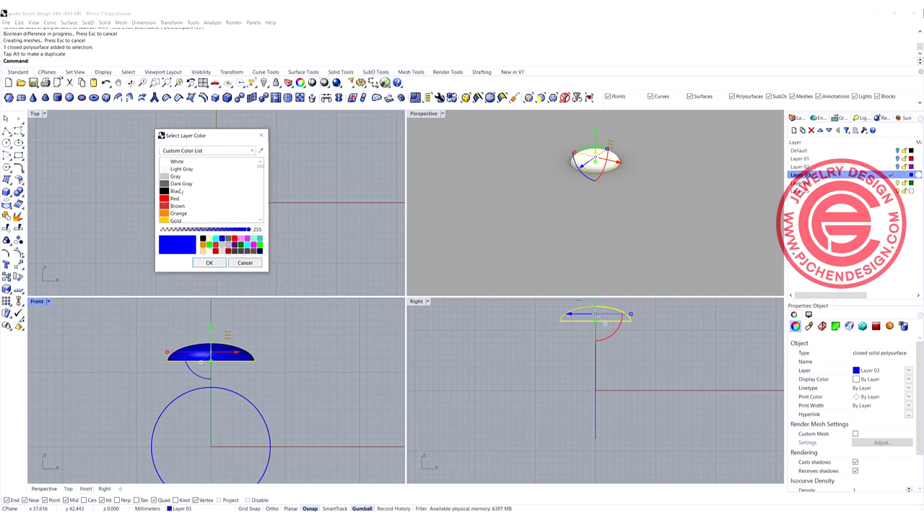
left_click(180, 191)
left_click(208, 264)
left_click(270, 379)
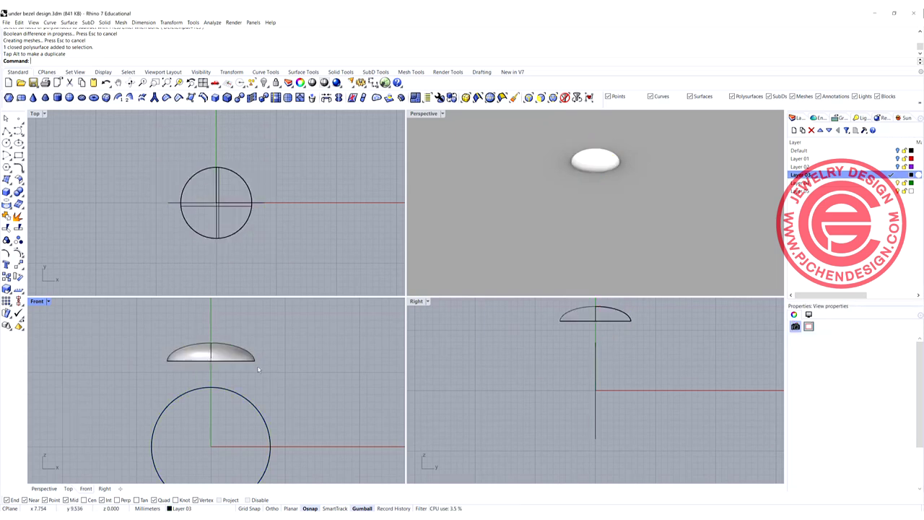
Draw a thin rectangle about 6.8 mm wide in the Front view, from the cabochon's base centre to just past its outer edge.
scroll(251, 357, "up", 6)
right_click_drag(259, 367, 258, 377)
scroll(257, 376, "up", 2)
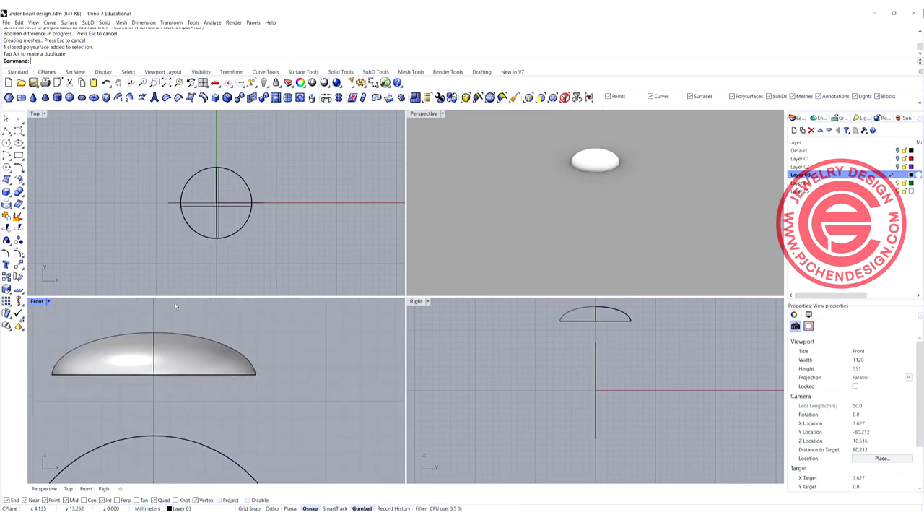
left_click(18, 131)
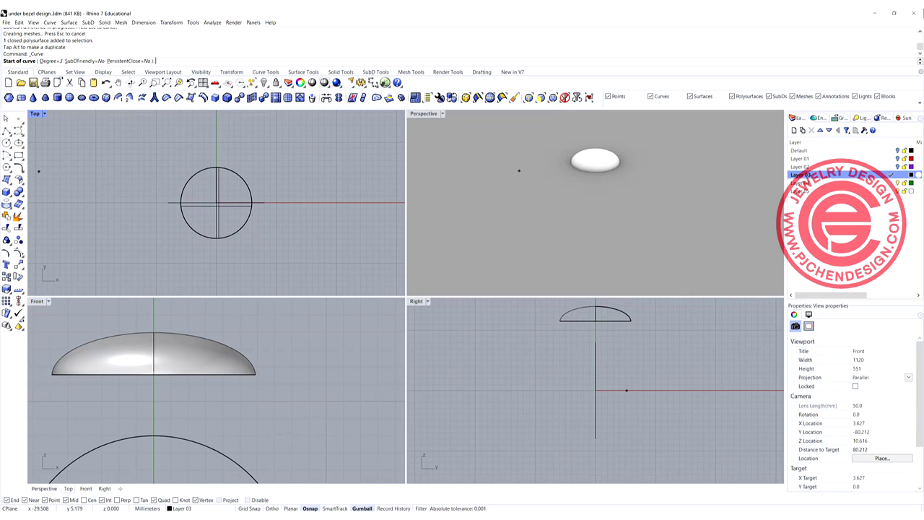
left_click(19, 155)
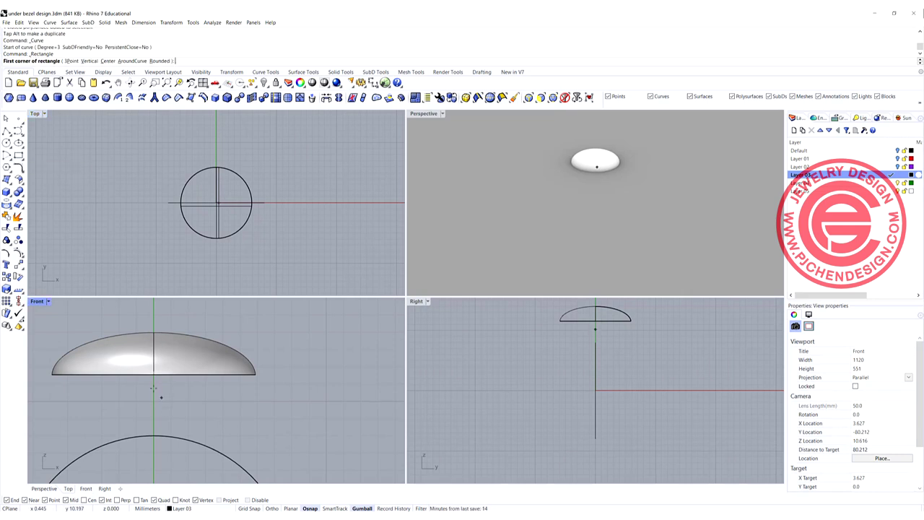
left_click(153, 374)
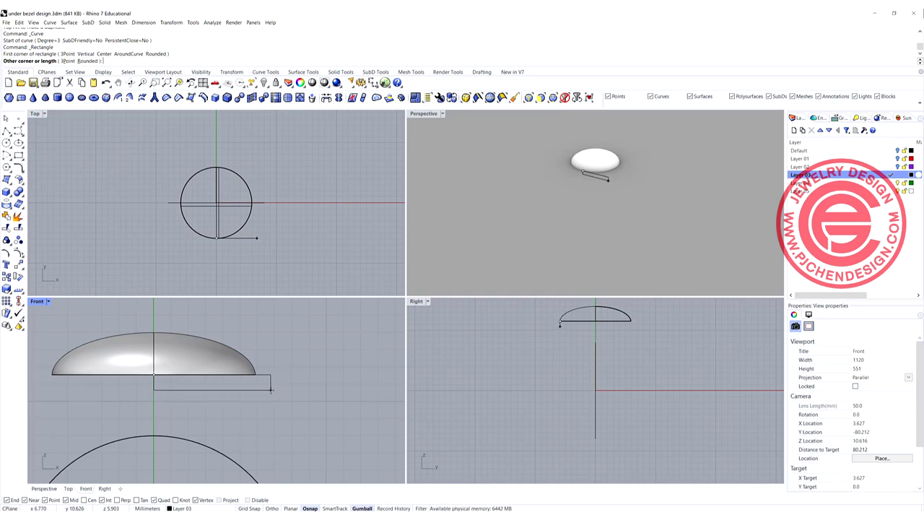
left_click(271, 390)
Draw a small upright rectangle on top of the first, from the cabochon's base edge to the first rectangle's outer corner.
scroll(271, 383, "up", 2)
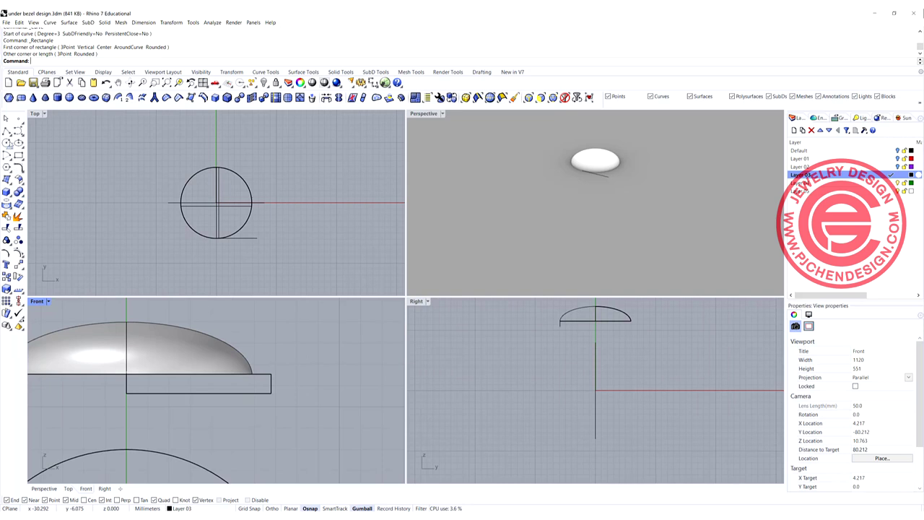
left_click(18, 156)
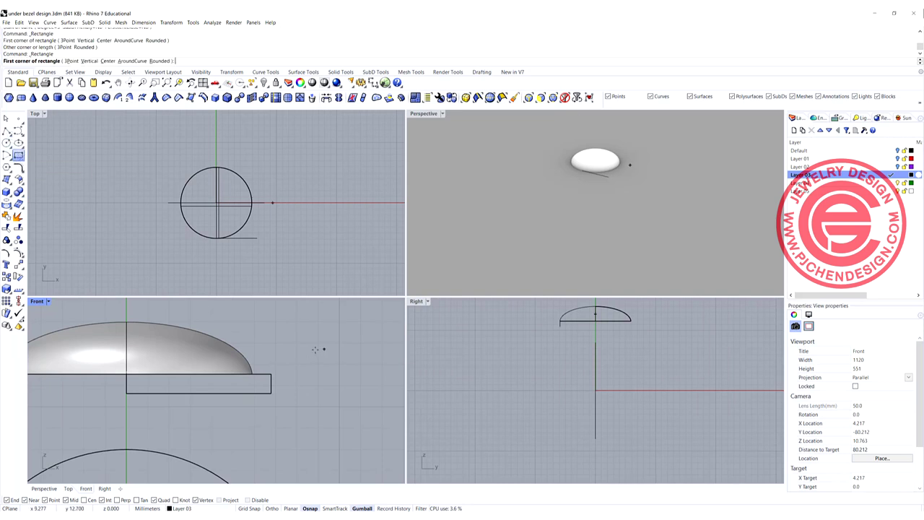
left_click(252, 374)
left_click(271, 374)
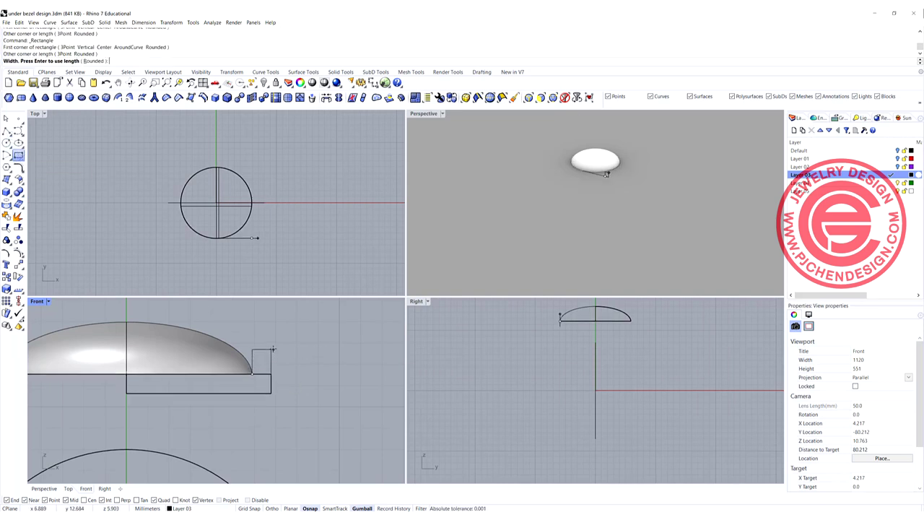
left_click(273, 349)
Trim away the shared edge between the two rectangles in the Front view and join the remaining curves into one closed profile.
scroll(252, 355, "up", 3)
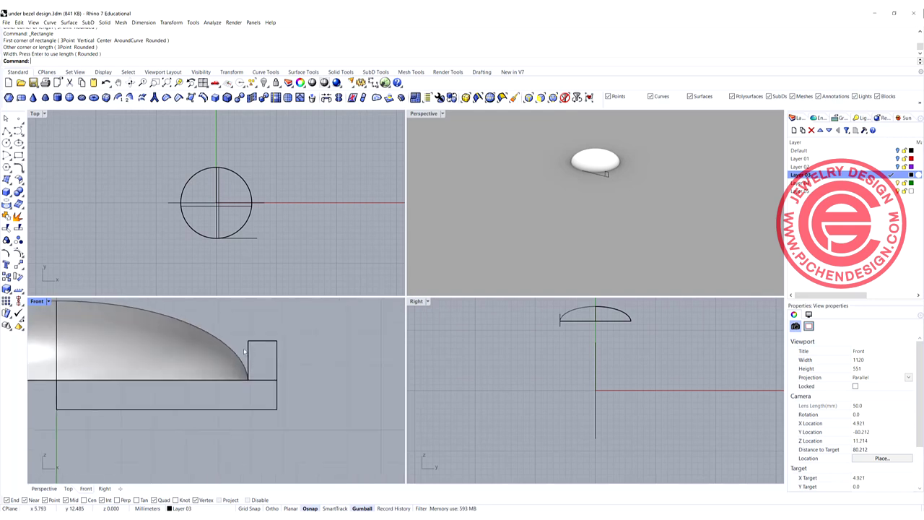
scroll(245, 351, "up", 3)
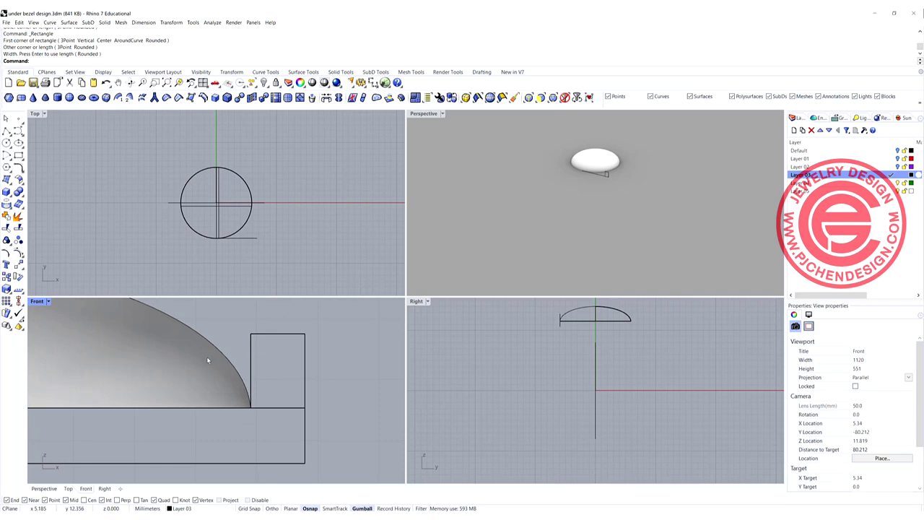
scroll(253, 357, "down", 6)
left_click_drag(302, 361, 265, 399)
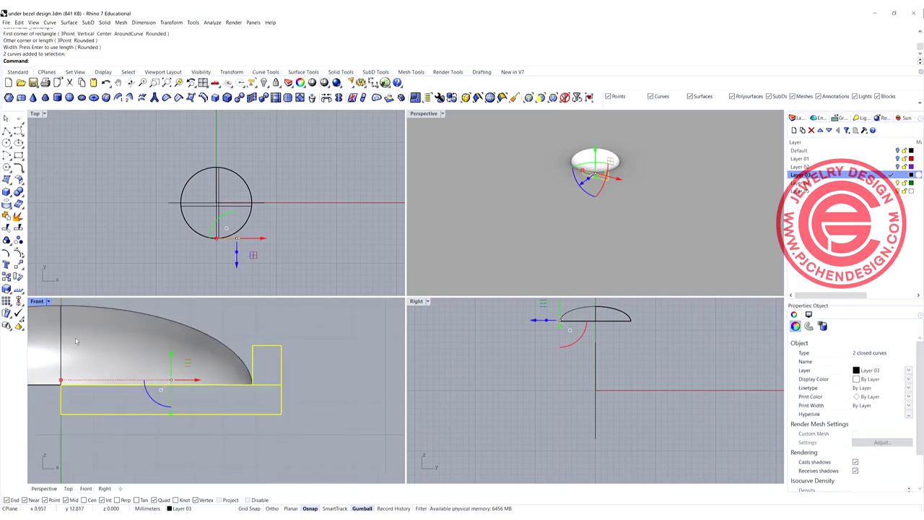
left_click(6, 228)
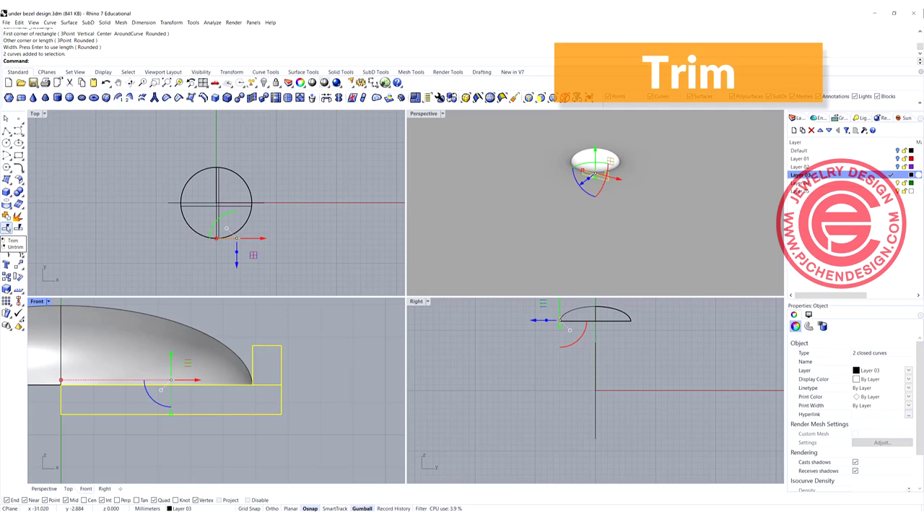
left_click(273, 388)
left_click(294, 410)
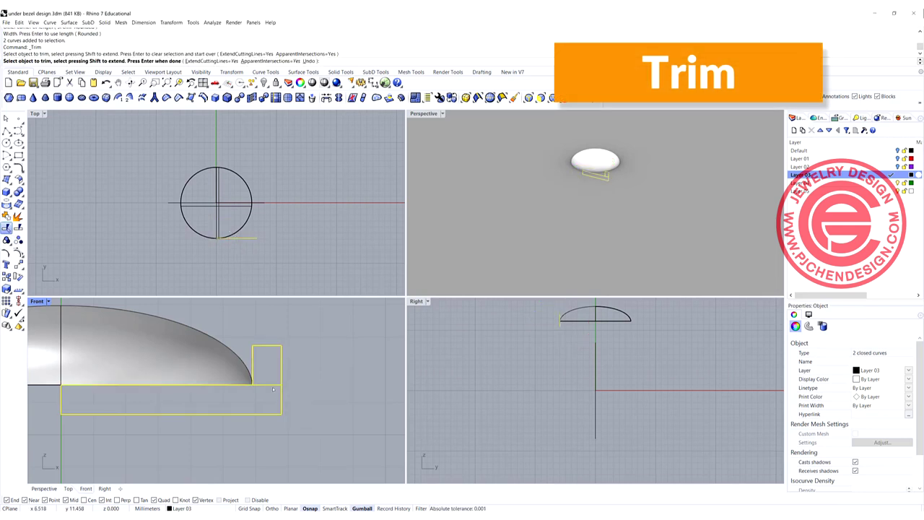
left_click(272, 386)
scroll(202, 381, "down", 6)
right_click_drag(134, 386, 193, 388)
scroll(194, 387, "up", 4)
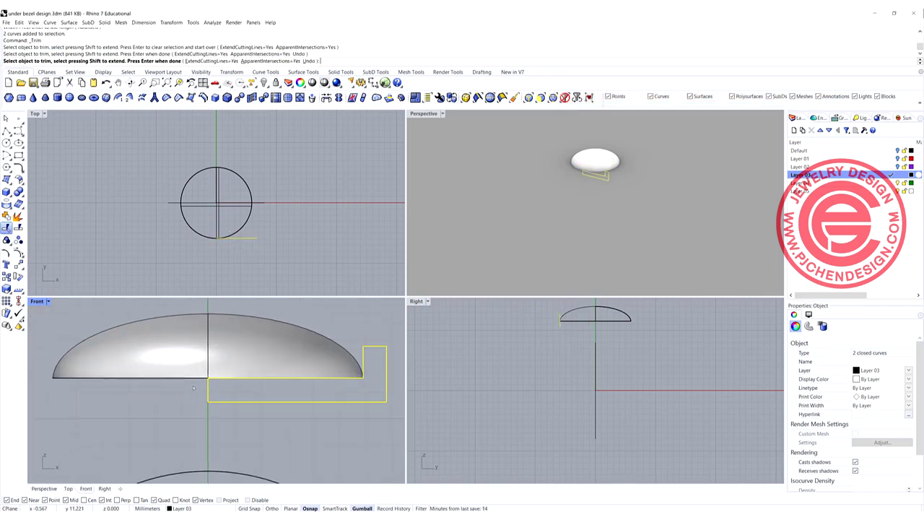
scroll(194, 388, "up", 4)
right_click(195, 371)
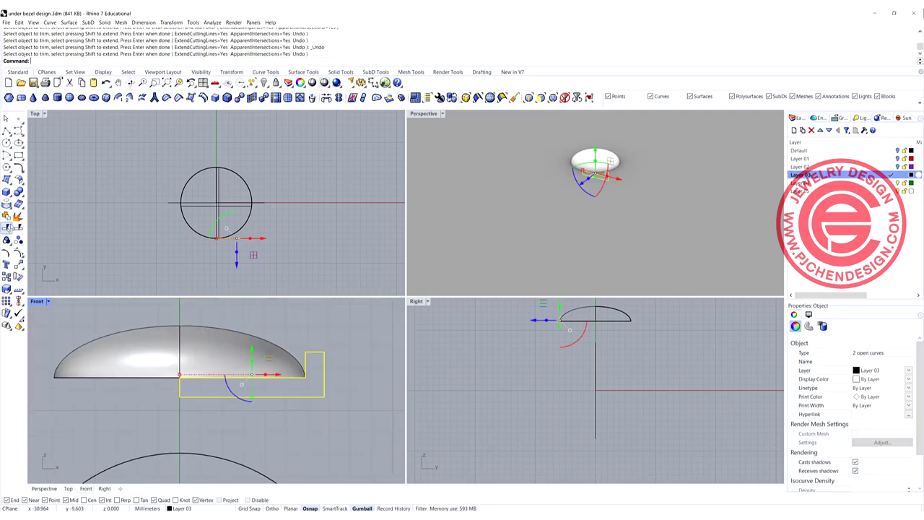
left_click(10, 227)
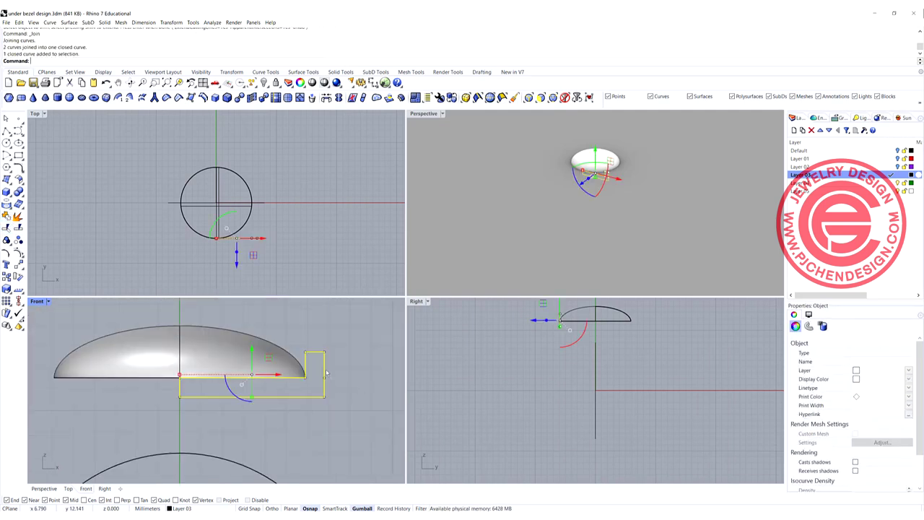
key("Escape")
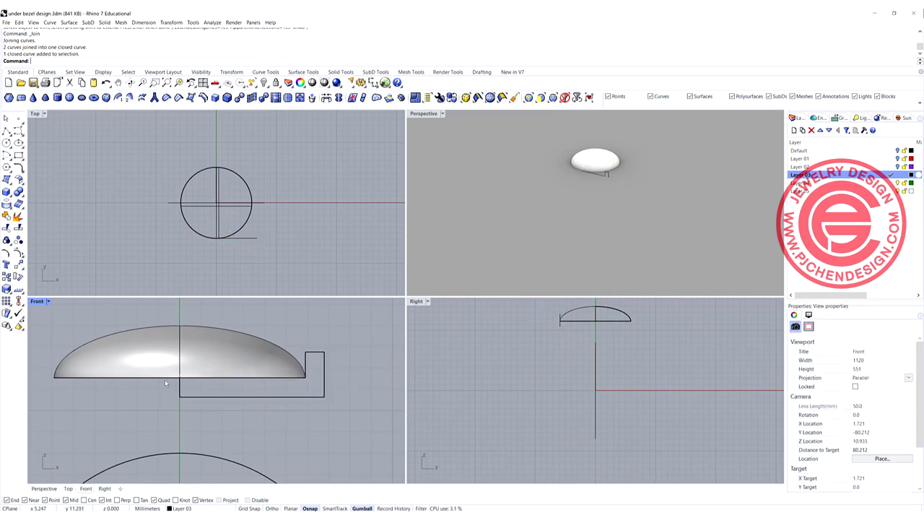
Explode the closed profile and delete its short vertical segment on the centre axis.
scroll(164, 379, "up", 3)
left_click(197, 390)
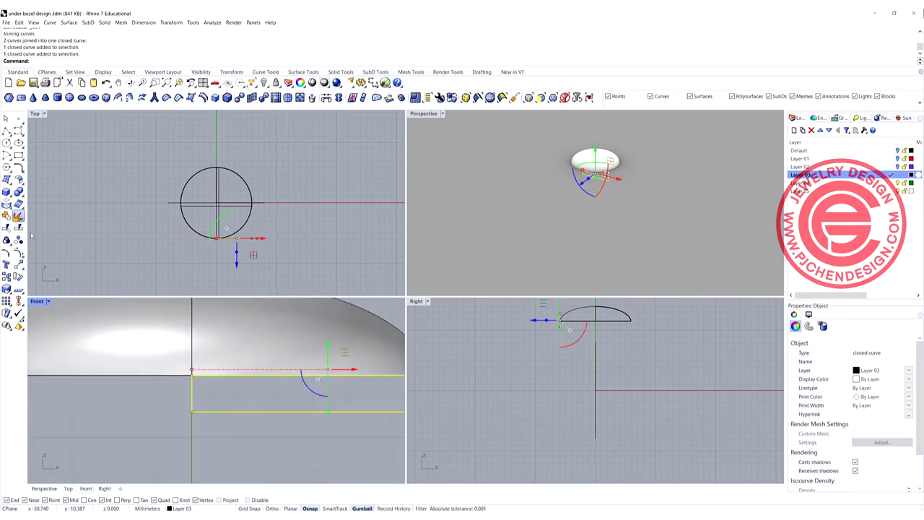
left_click(18, 218)
left_click(191, 390)
key("Delete")
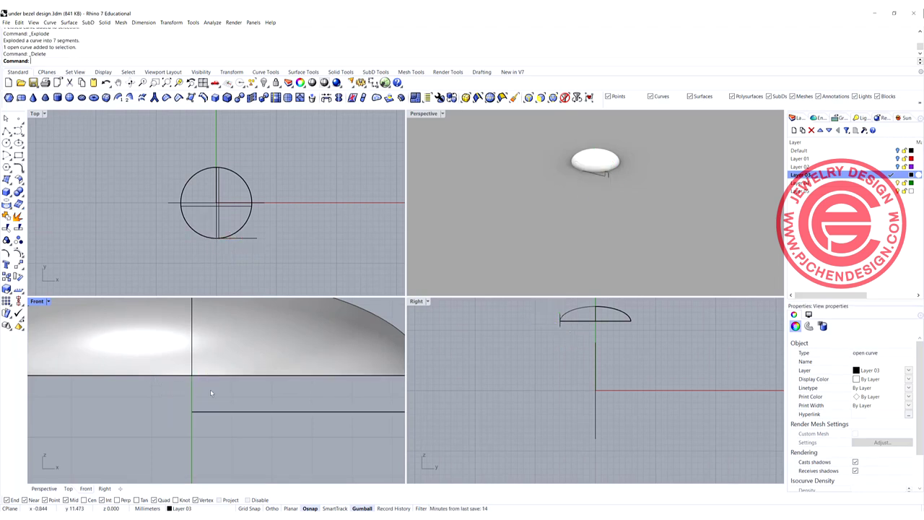
Join the remaining segments of the bezel profile into one open curve.
scroll(238, 387, "down", 3)
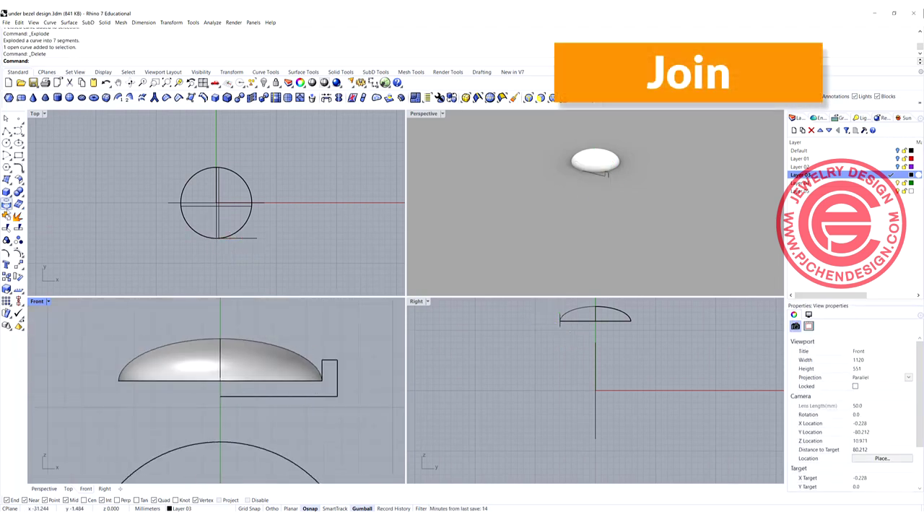
left_click(6, 219)
left_click(316, 395)
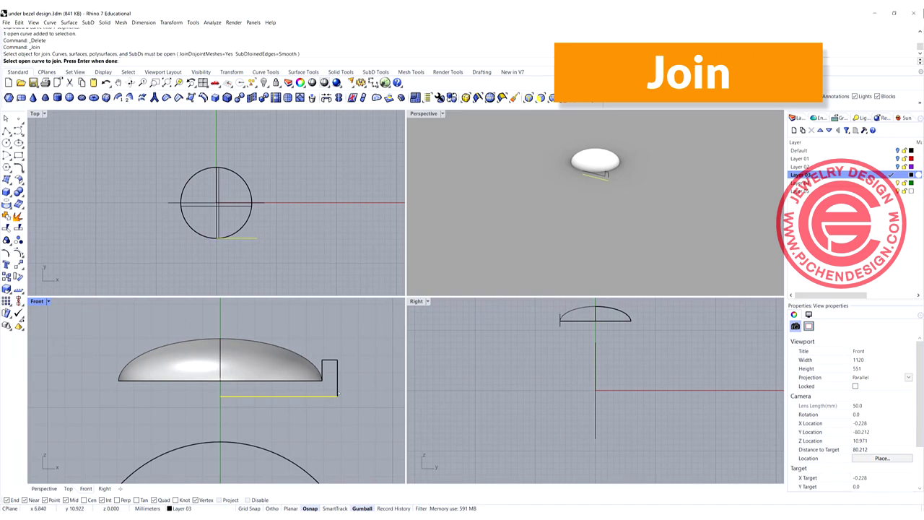
left_click(337, 391)
left_click(337, 369)
left_click(331, 360)
left_click(322, 374)
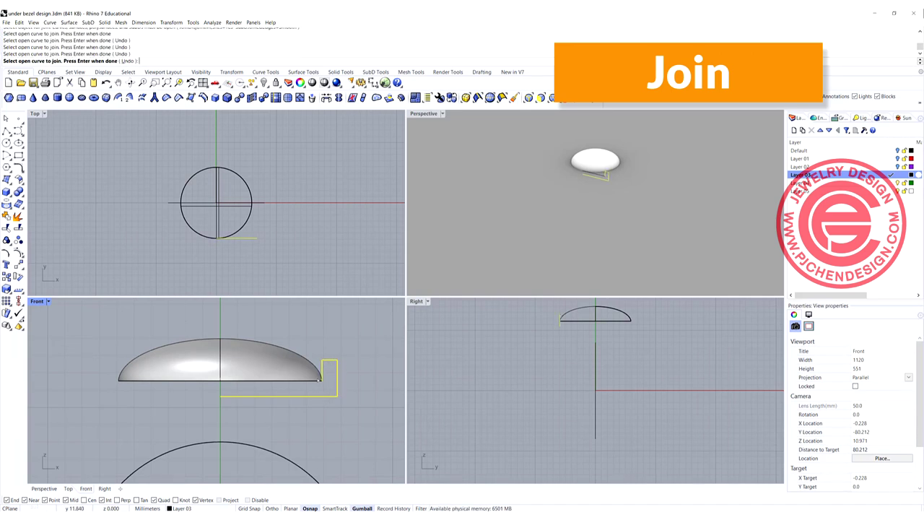
key("Return")
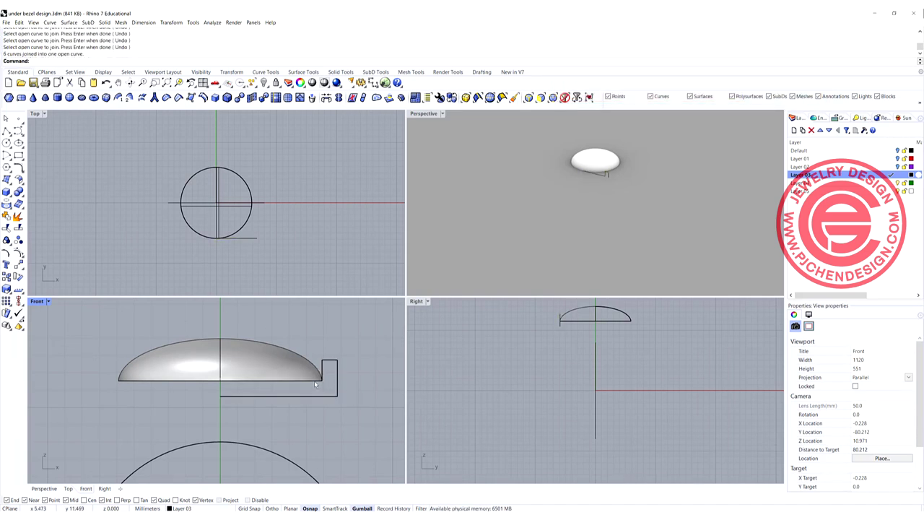
Lower the two top corner points of the bezel profile's upright wall straight down to shorten the wall.
left_click(338, 383)
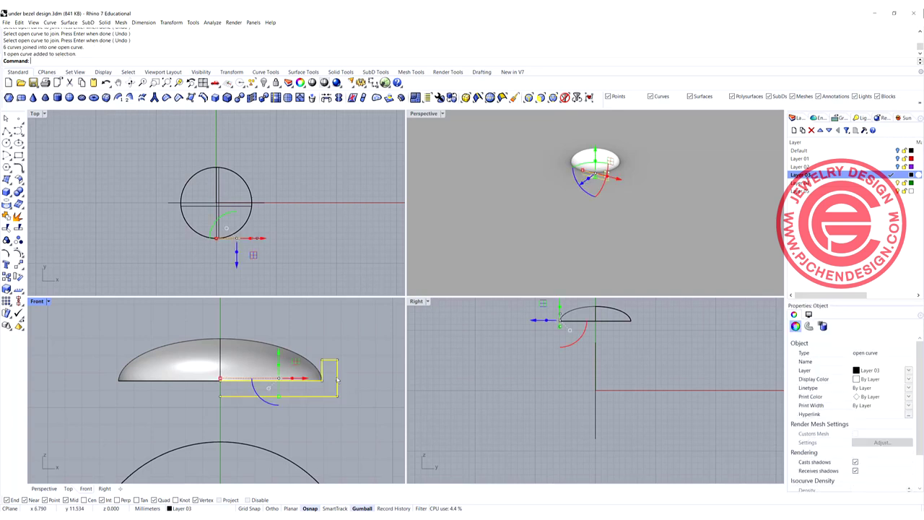
scroll(336, 380, "up", 5)
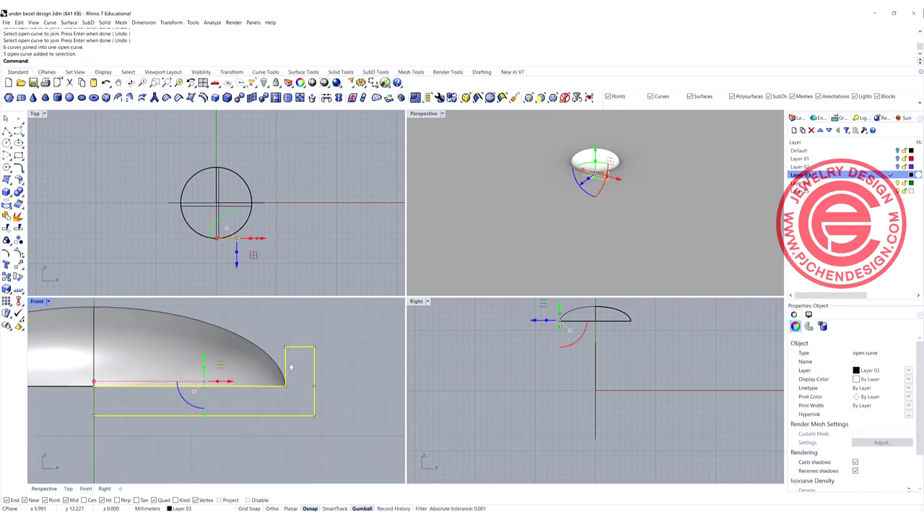
scroll(294, 366, "up", 4)
right_click_drag(293, 366, 274, 369)
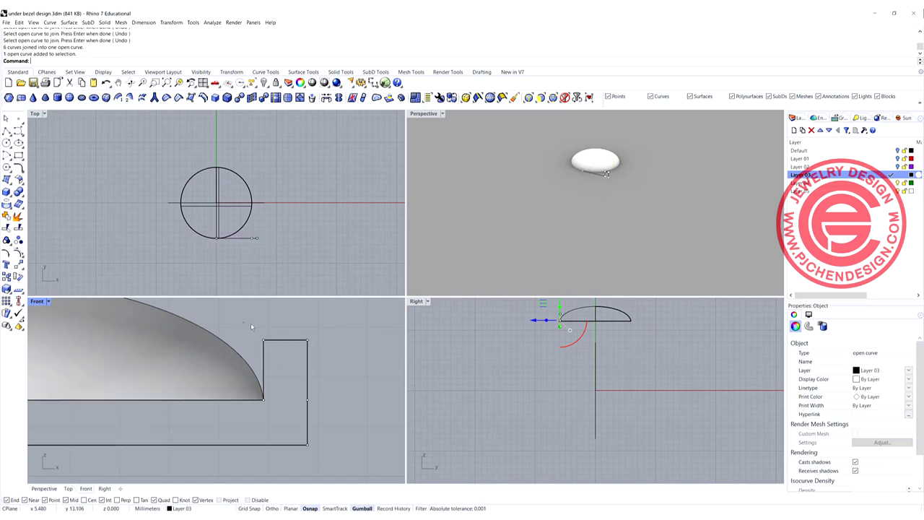
left_click_drag(251, 323, 334, 360)
left_click_drag(286, 319, 284, 345)
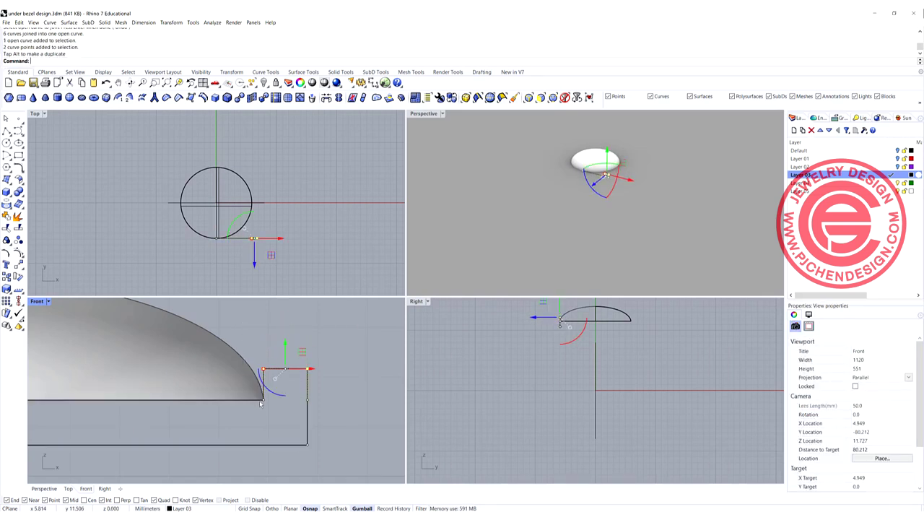
Move the two inner corner points of the bezel wall slightly inward so the wall overlaps the cabochon's edge.
left_click(263, 400)
left_click(264, 369, "shift")
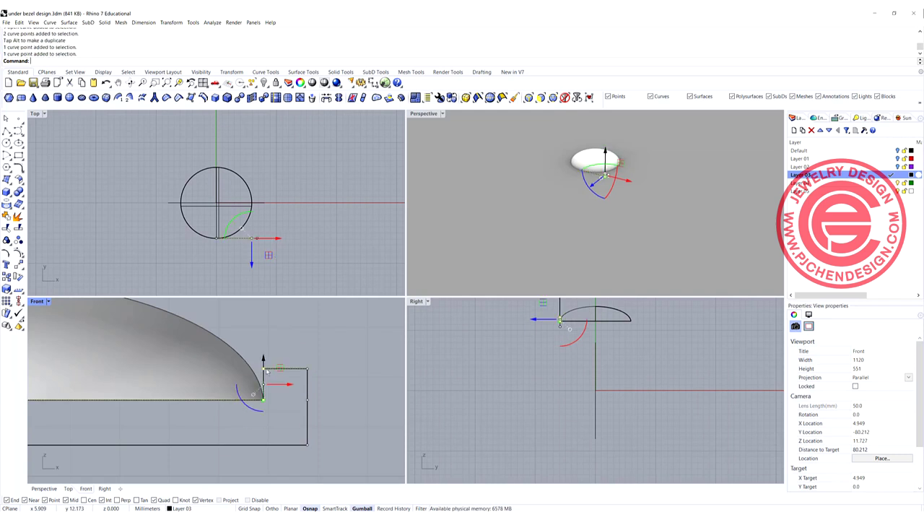
left_click_drag(290, 389, 285, 386)
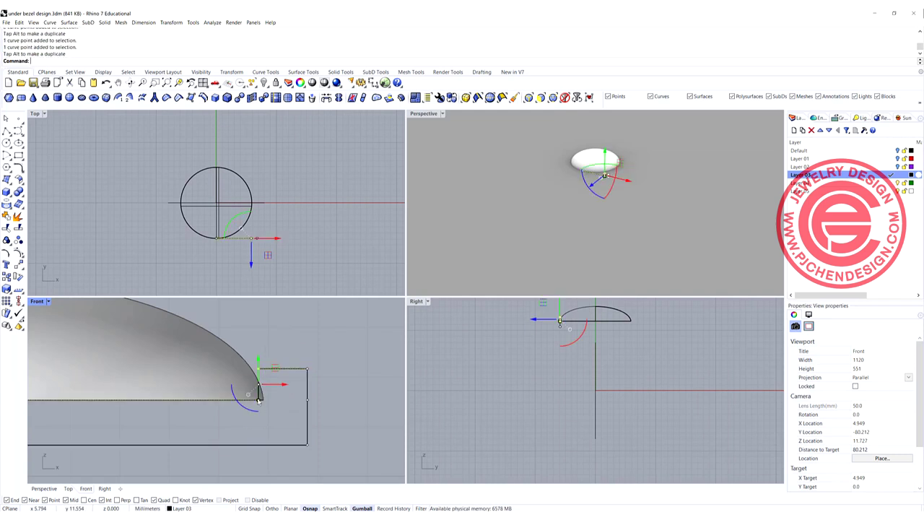
key("Escape")
key("Escape")
Fillet the top outer corner of the bezel wall with a 0.6 mm radius.
scroll(261, 375, "up", 4)
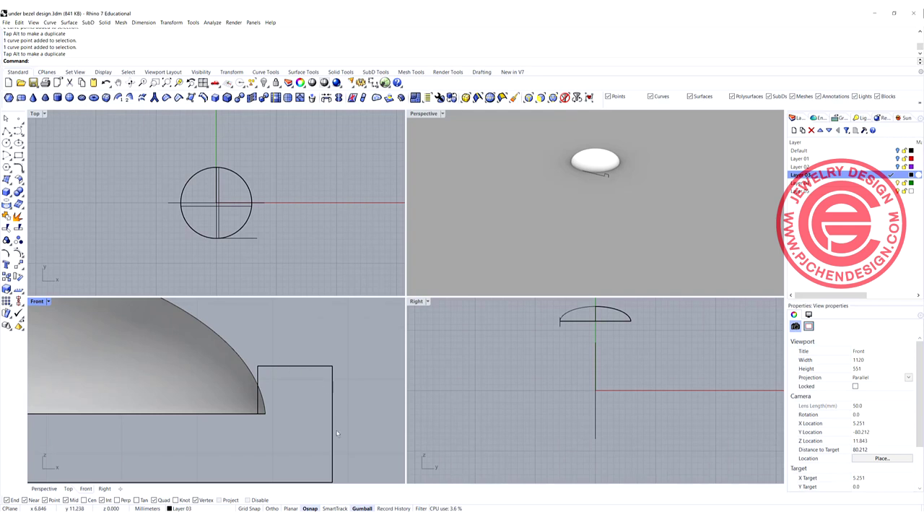
left_click(19, 168)
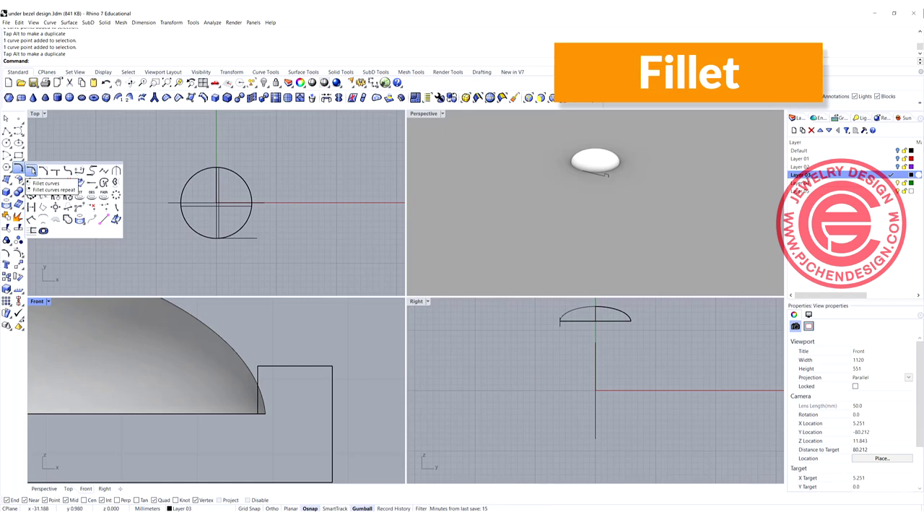
left_click(31, 171)
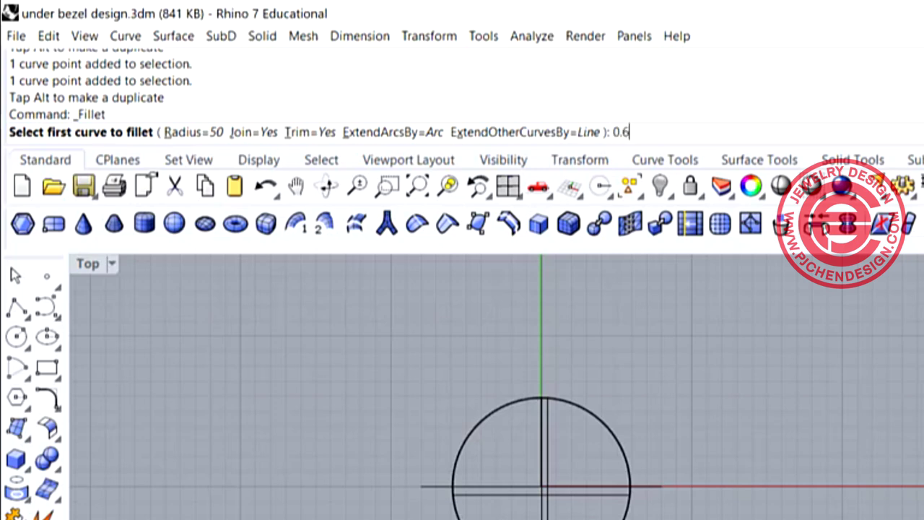
type("0.6")
key("Return")
left_click(305, 368)
left_click(333, 384)
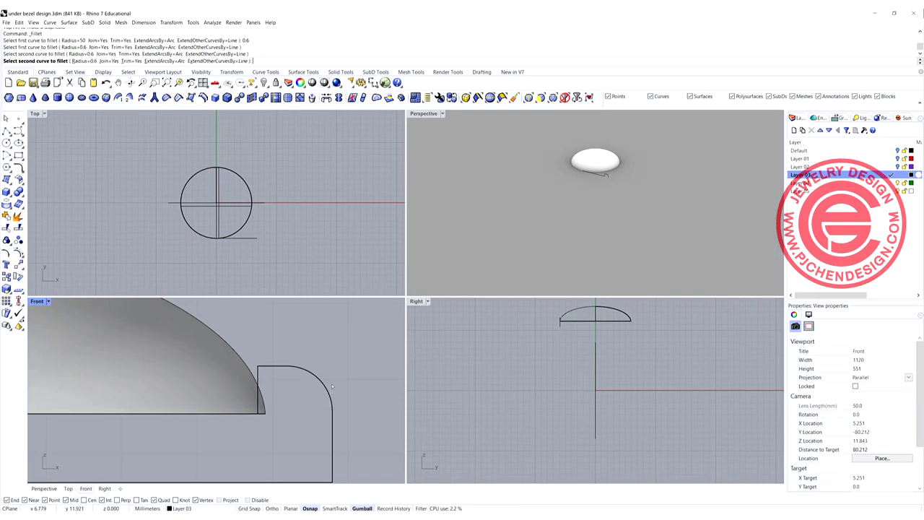
Fillet the top inner corner of the bezel wall with a 0.2 mm radius.
right_click(260, 354)
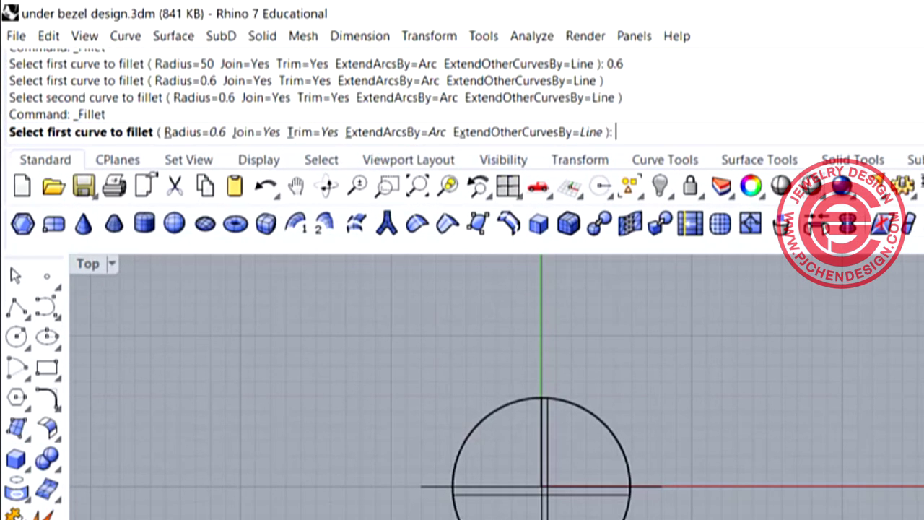
type("0.2")
key("Return")
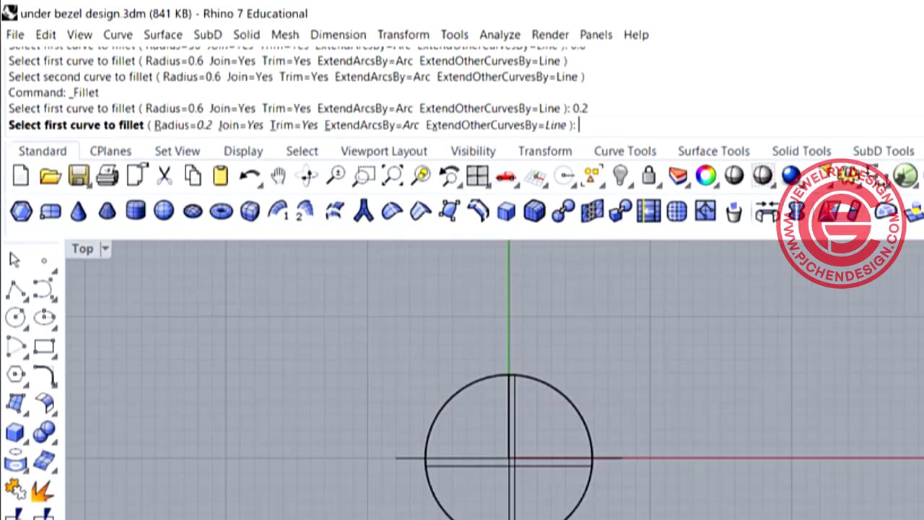
left_click(267, 368)
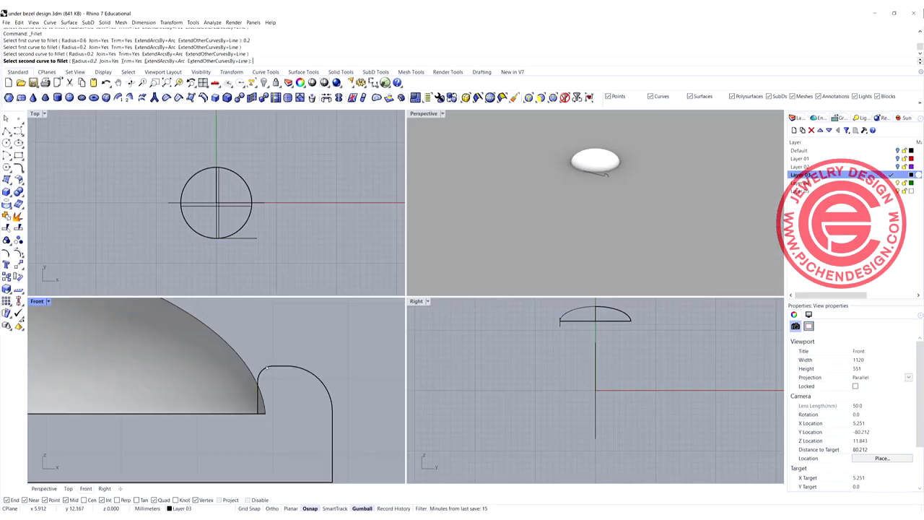
left_click(267, 368)
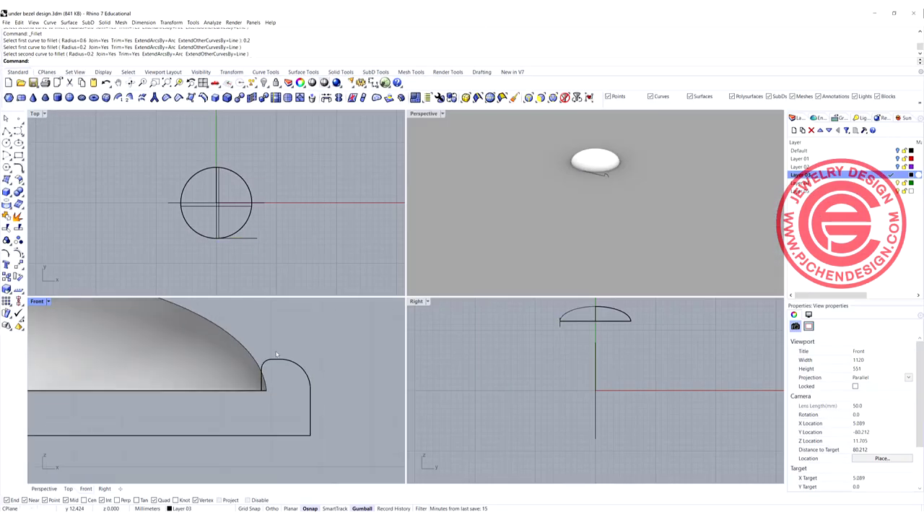
Project the filleted bezel profile onto the Front view's construction plane, deleting the input curve.
scroll(286, 371, "down", 3)
right_click_drag(286, 370, 267, 361)
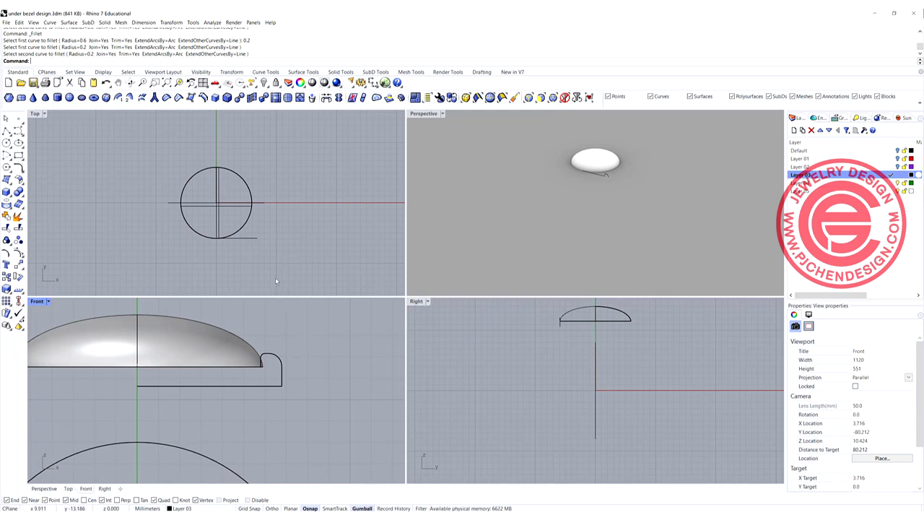
left_click(283, 363)
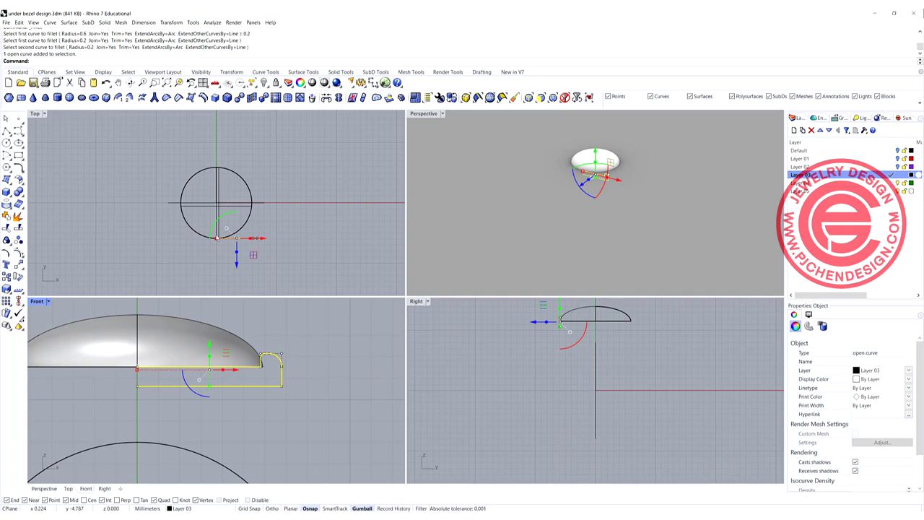
scroll(229, 240, "up", 3)
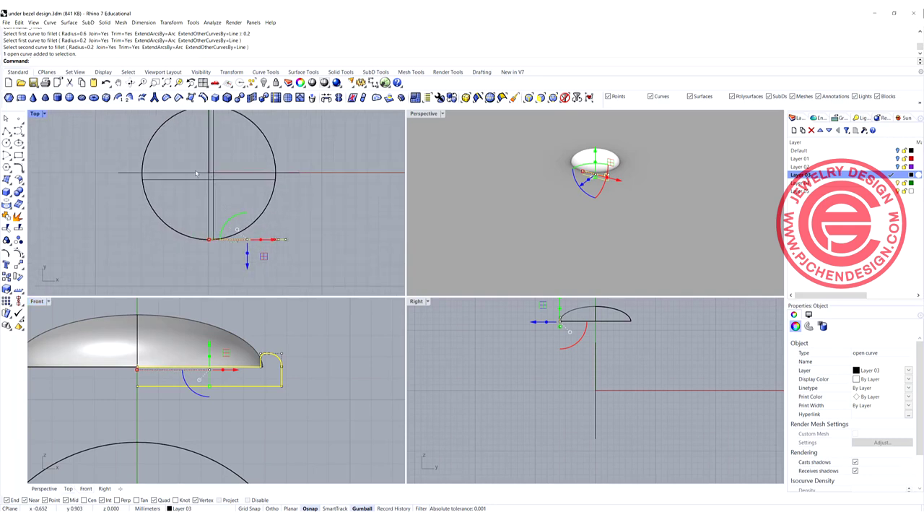
scroll(203, 349, "down", 2)
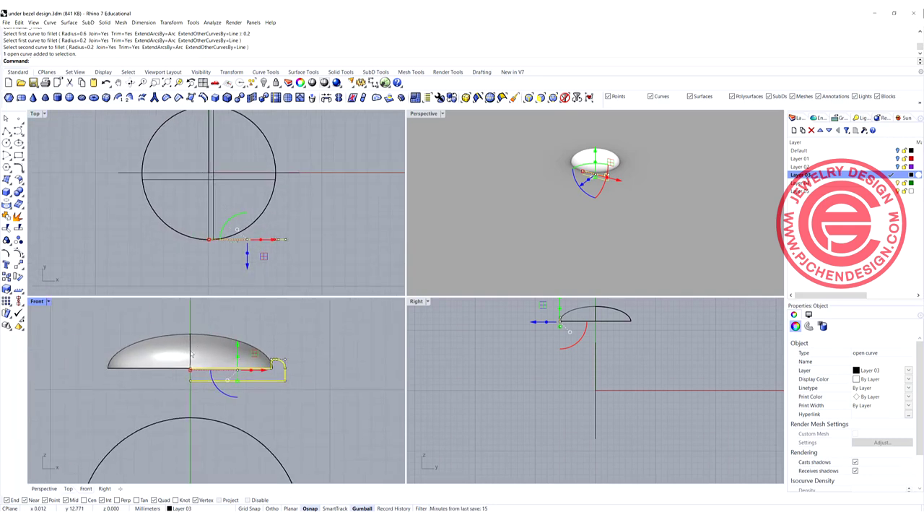
type("P")
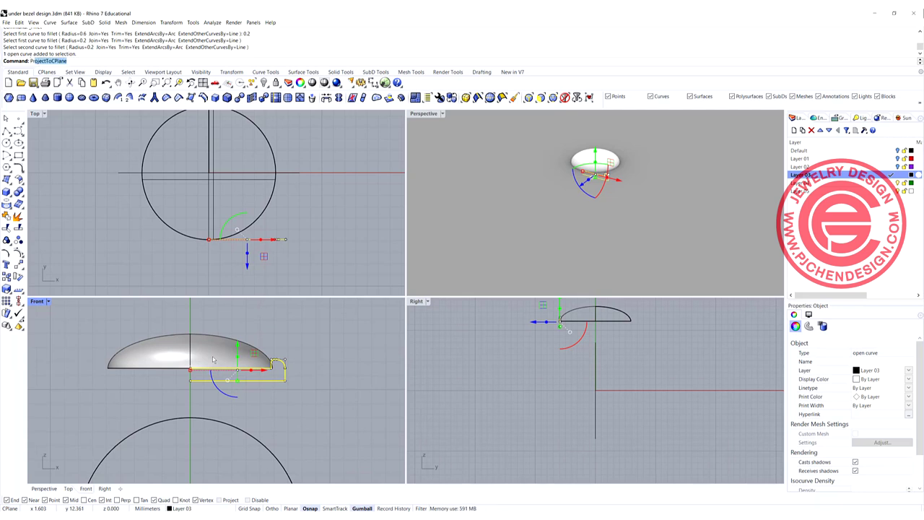
type("ro")
key("Return")
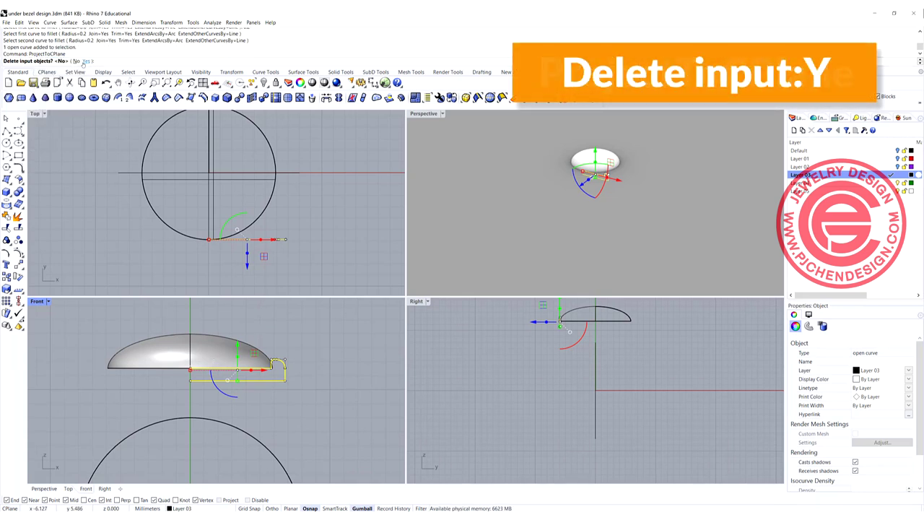
type("y")
key("Return")
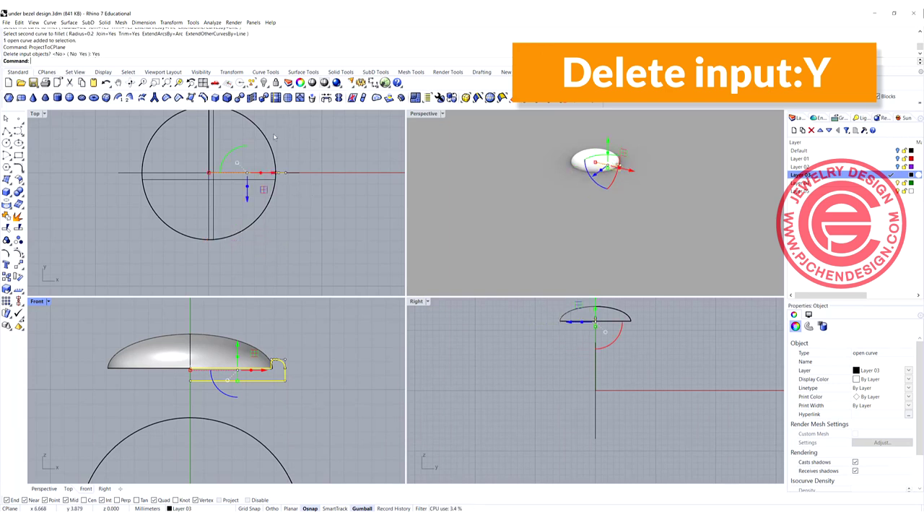
Set the Perspective view's display mode to Ghosted.
left_click(318, 210)
right_click_drag(604, 200, 617, 165)
scroll(616, 162, "up", 3)
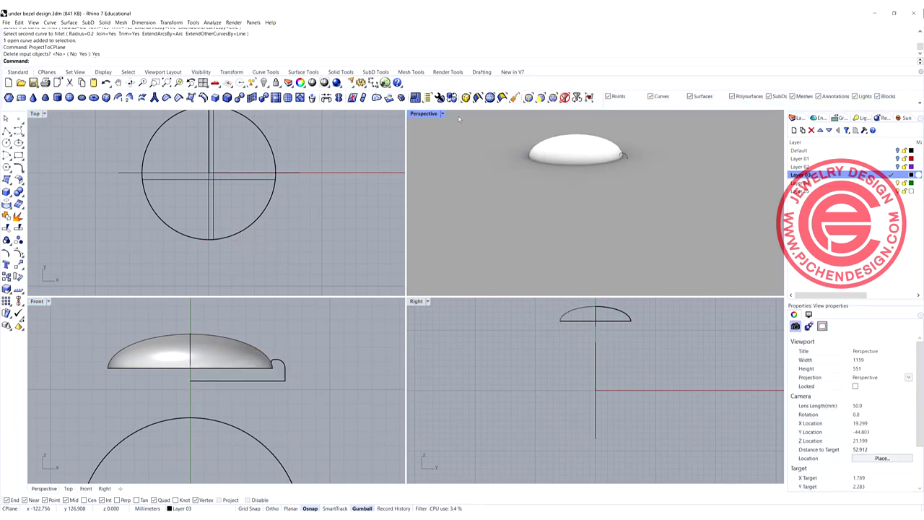
left_click(442, 113)
left_click(437, 173)
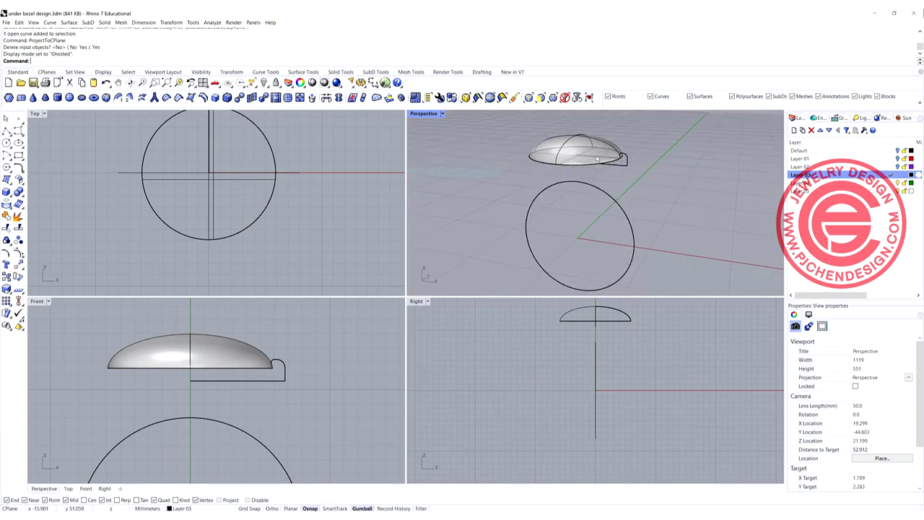
Revolve the bezel profile a full 360 degrees from start angle 0 about a vertical axis through the cabochon's centre.
scroll(633, 172, "up", 3)
left_click(639, 171)
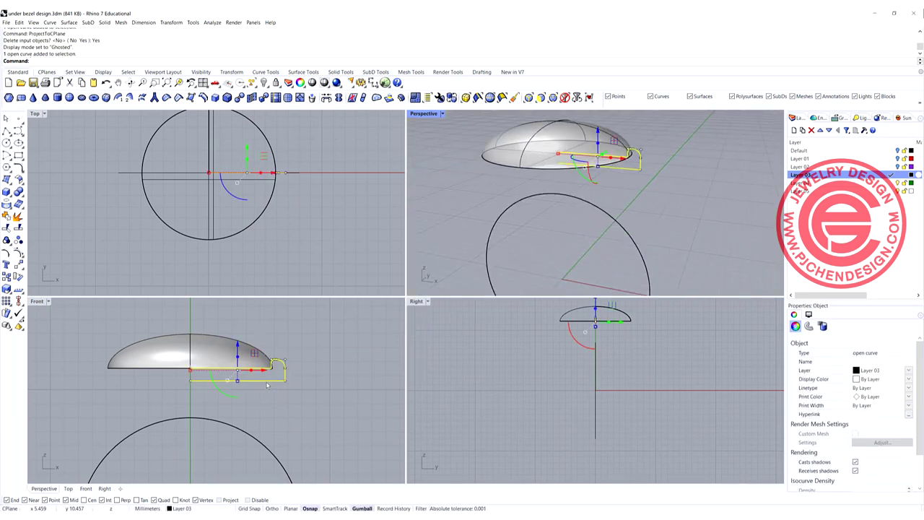
scroll(275, 208, "down", 3)
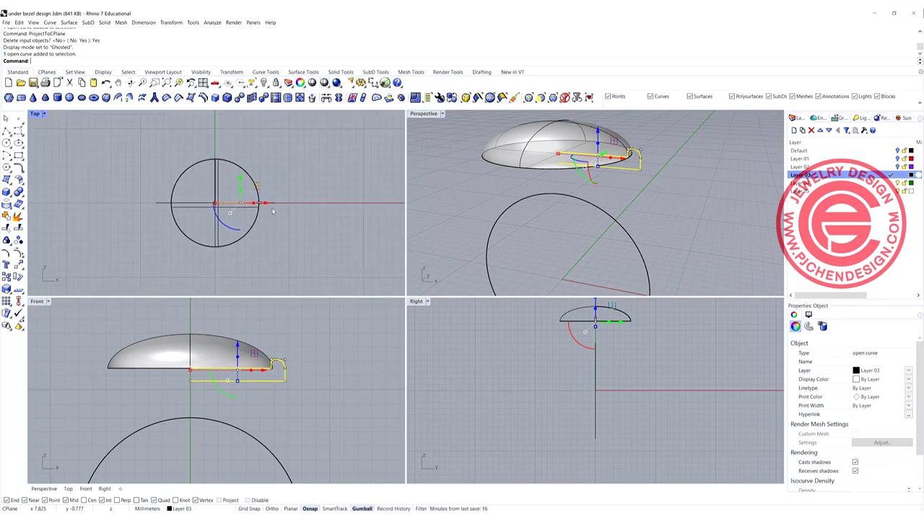
left_click(69, 22)
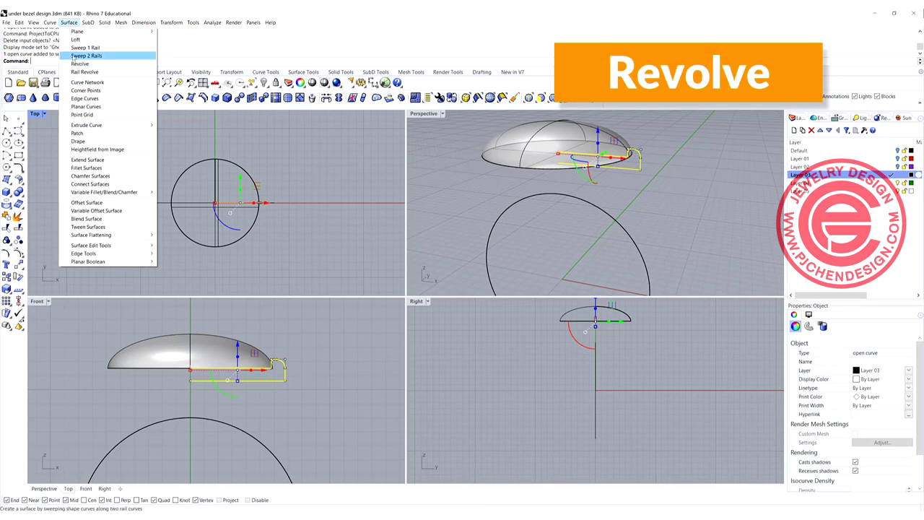
left_click(80, 65)
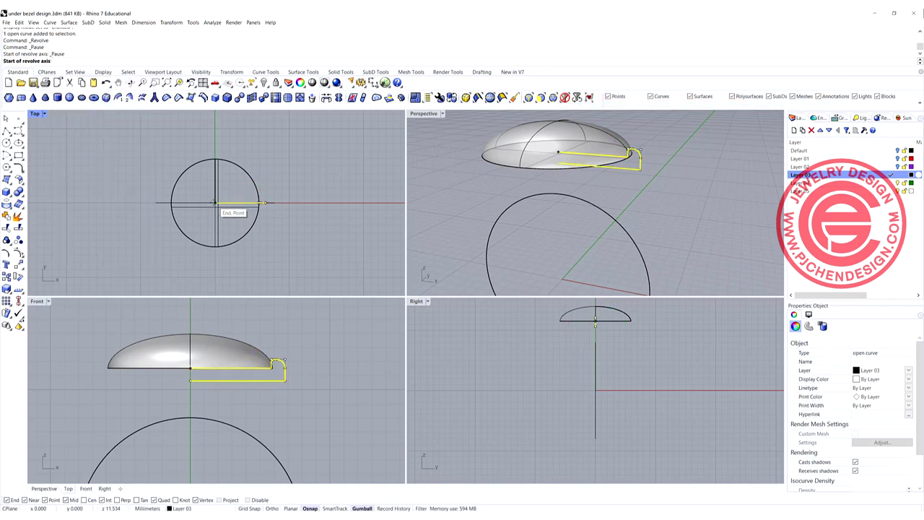
left_click(214, 203)
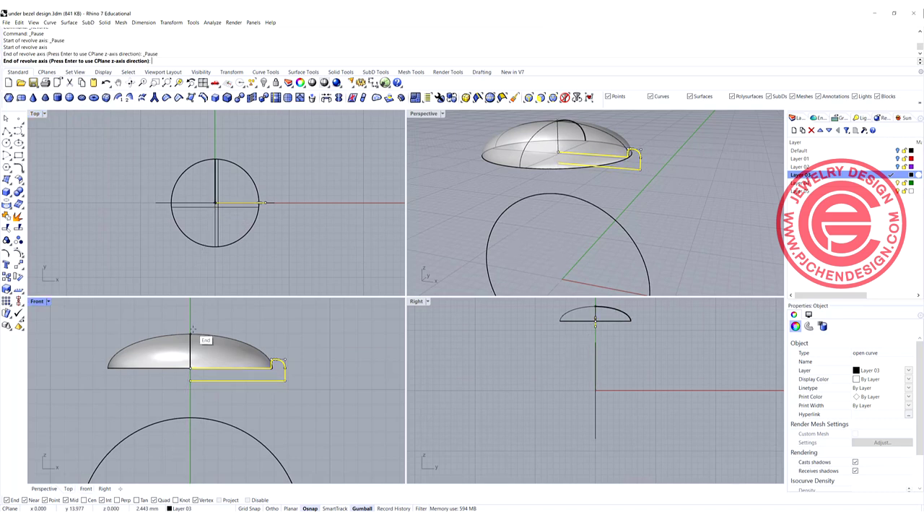
scroll(192, 354, "down", 3)
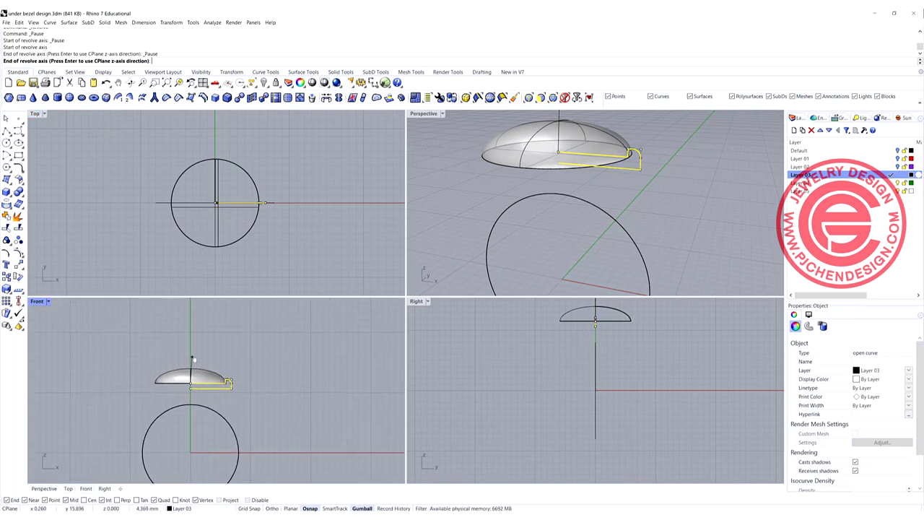
key("shift")
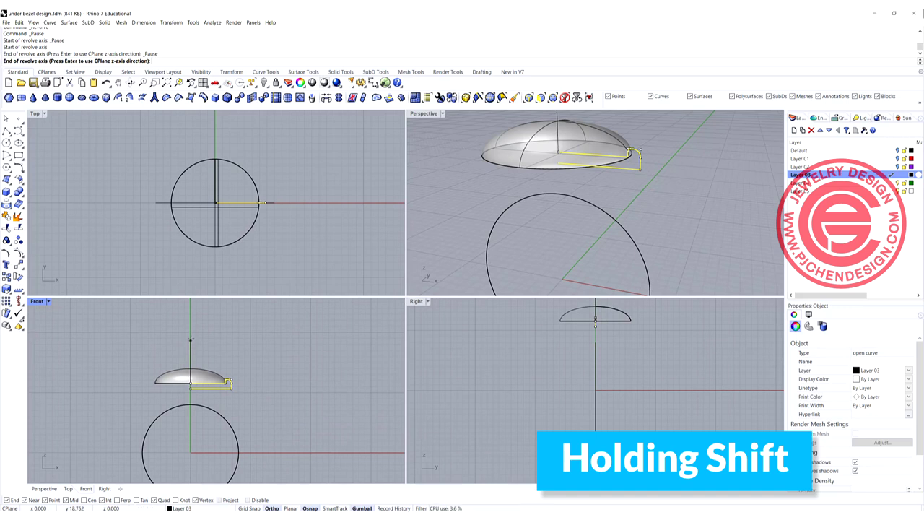
left_click(190, 343, "shift")
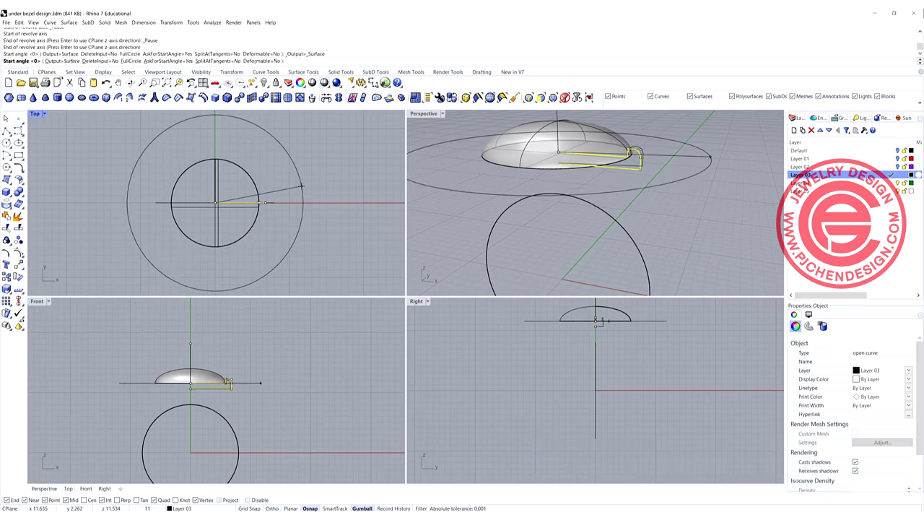
key("Return")
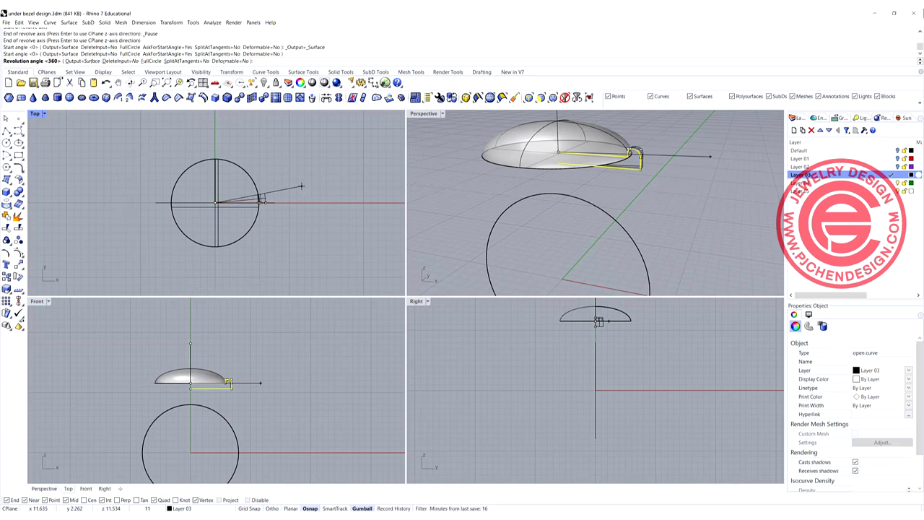
key("Return")
left_click(352, 256)
In the Front view, draw a four-point degree-3 curve from the bezel's lower outer corner, curving inward to about x 3.6, y 5.8 mm inside the ring circle.
scroll(568, 160, "down", 6)
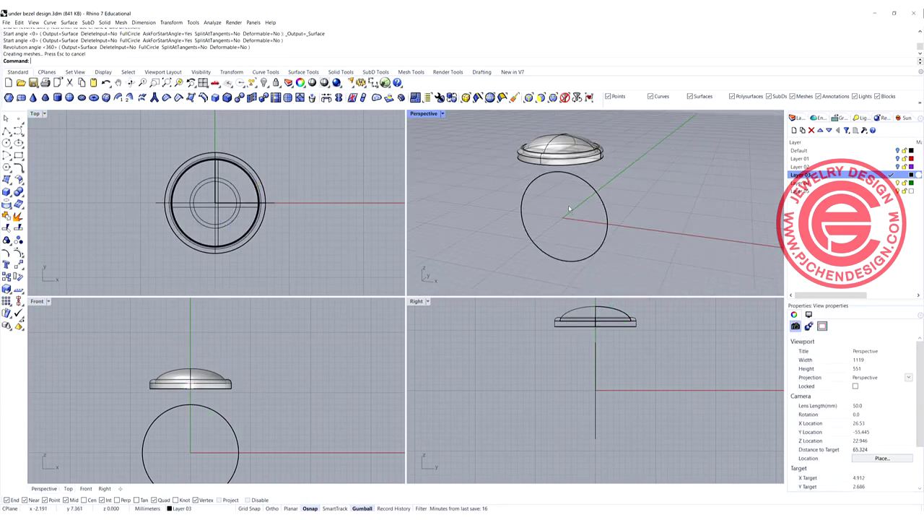
right_click_drag(569, 209, 624, 188)
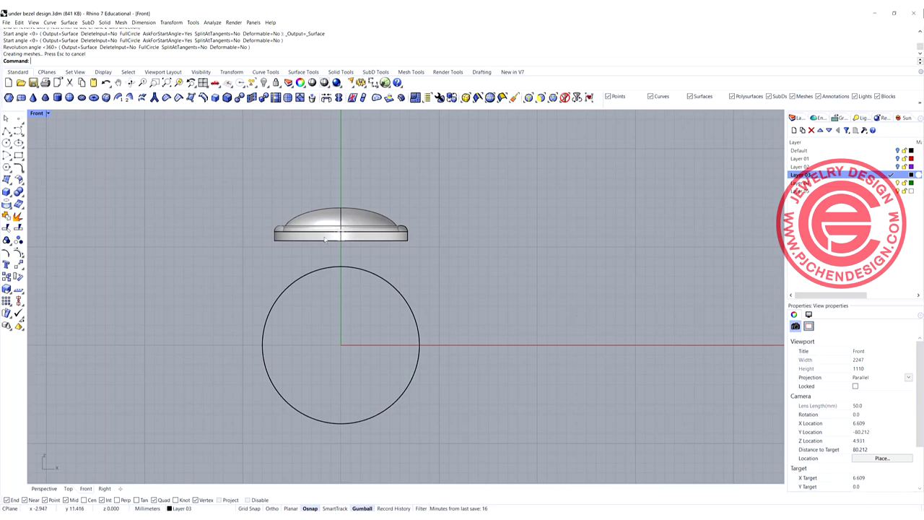
right_click_drag(350, 241, 335, 243)
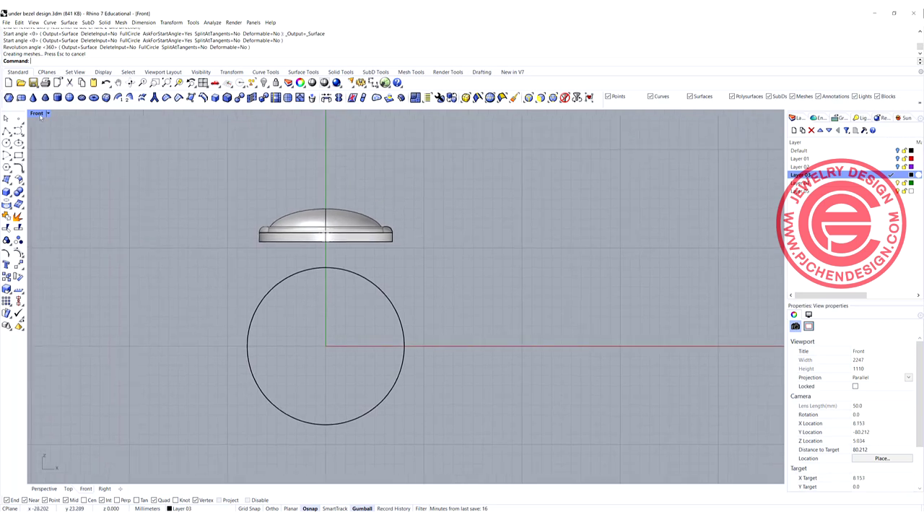
double_click(39, 114)
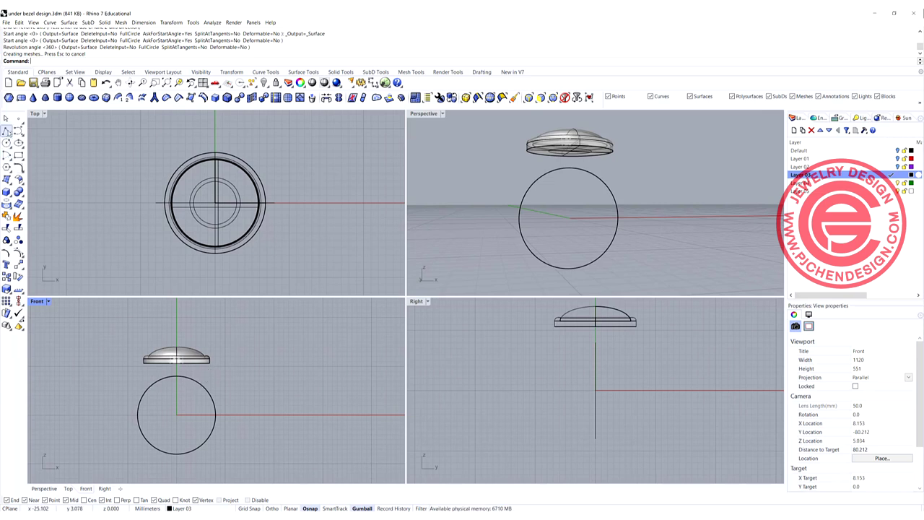
left_click(6, 131)
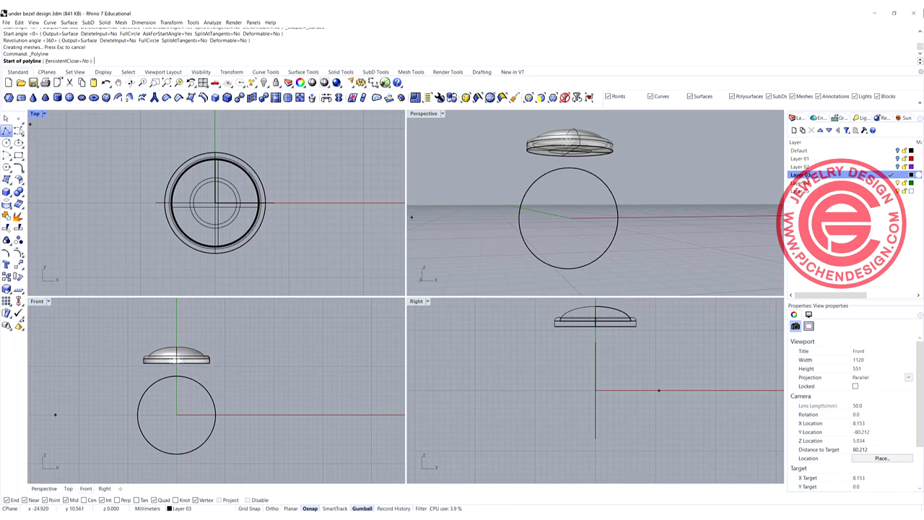
left_click(18, 130)
scroll(258, 359, "up", 5)
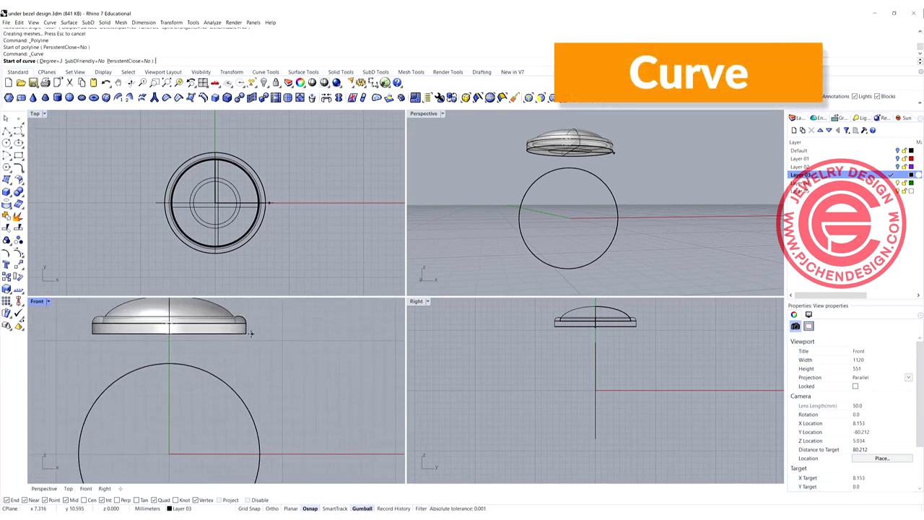
left_click(246, 333)
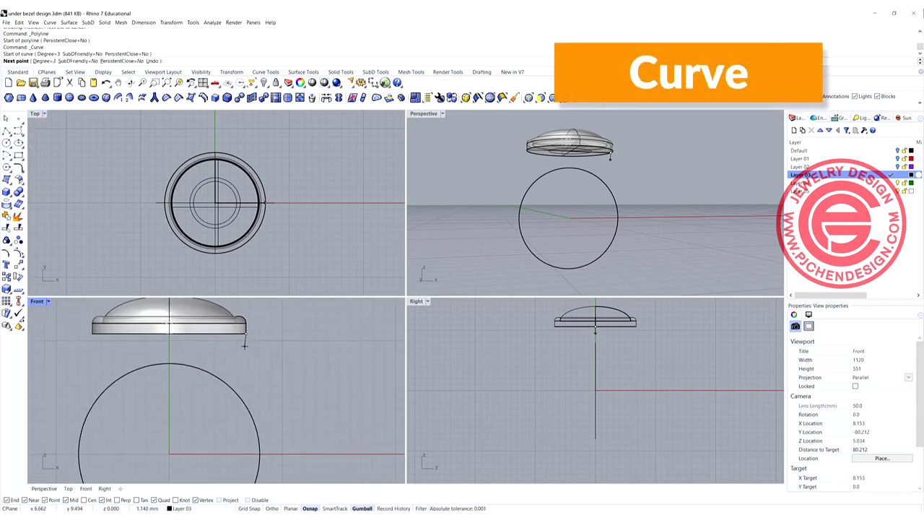
left_click(245, 347)
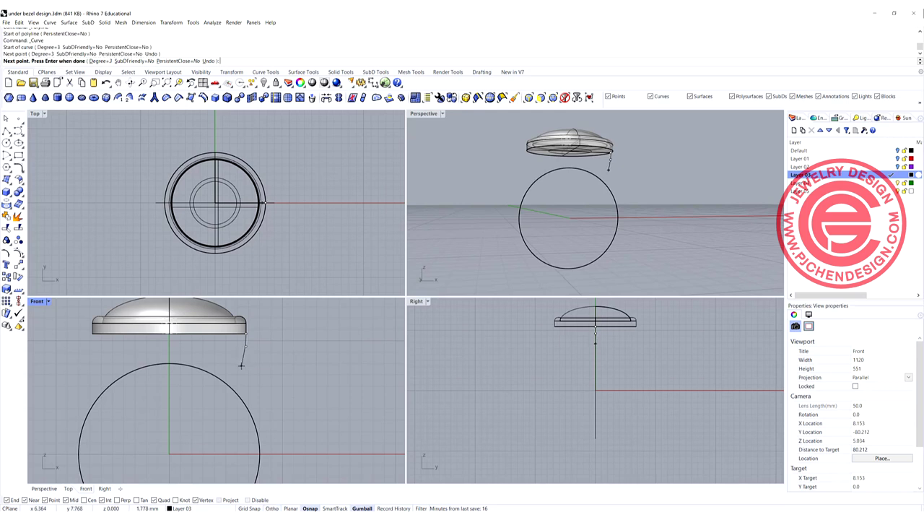
left_click(241, 366)
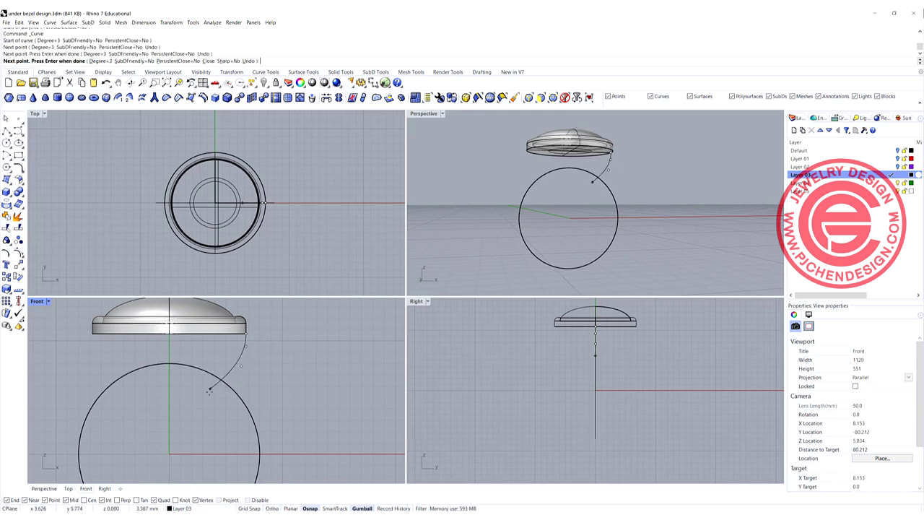
left_click(209, 392)
key("Return")
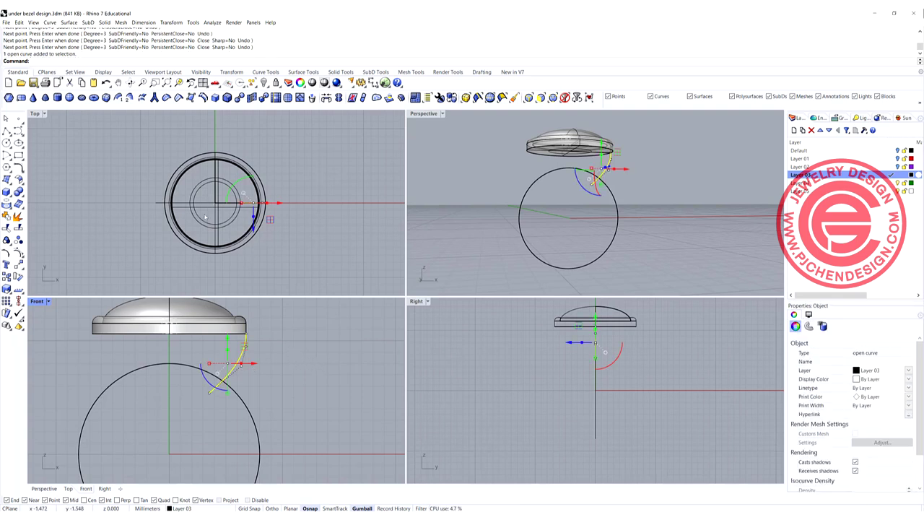
Revolve the under-bezel curve a full 360 degrees from start angle 0 about a vertical axis starting at the origin.
left_click(70, 22)
left_click(80, 64)
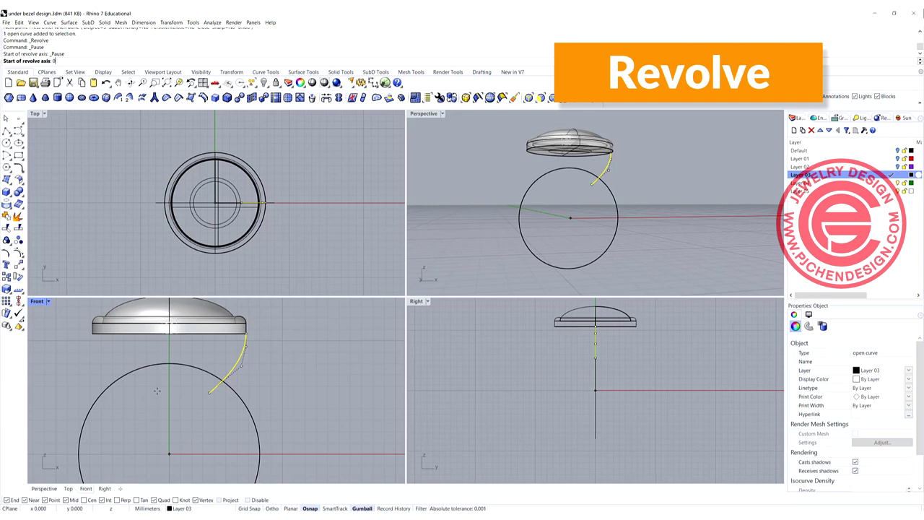
type("0")
key("Return")
scroll(165, 361, "down", 4)
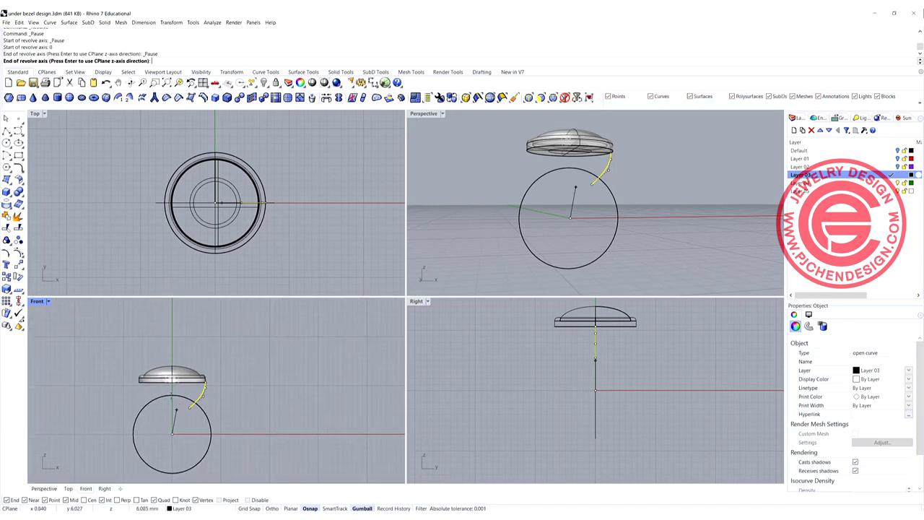
key("shift")
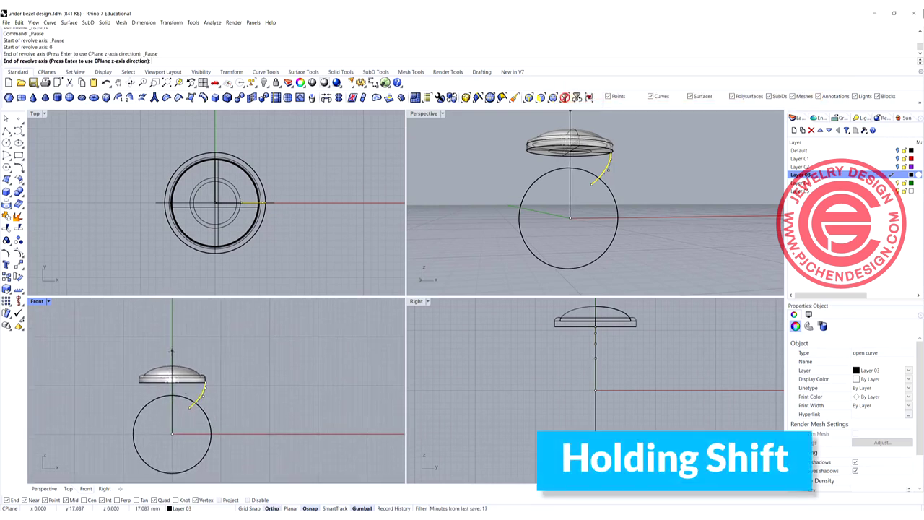
left_click(172, 343)
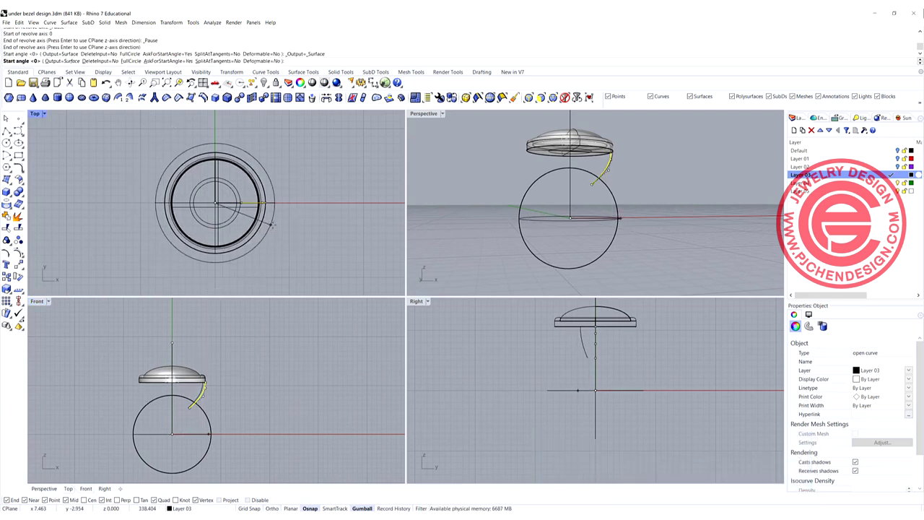
key("Return")
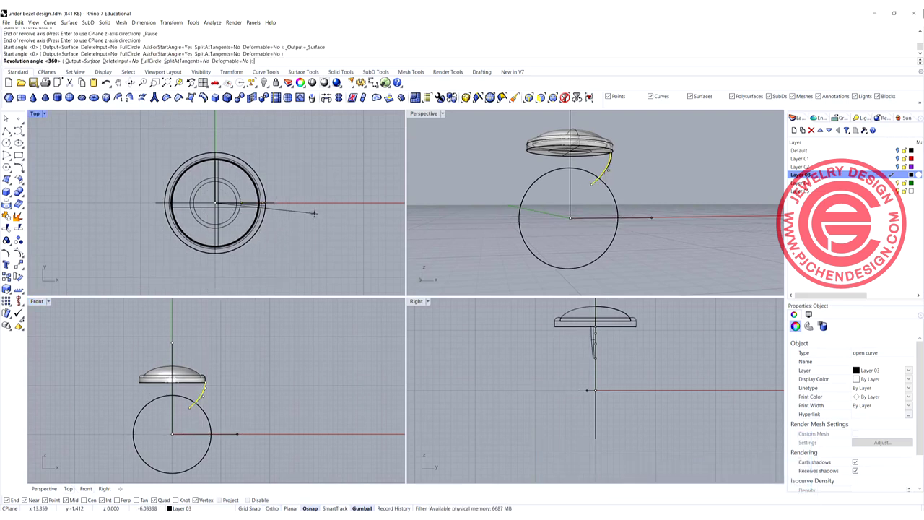
key("Return")
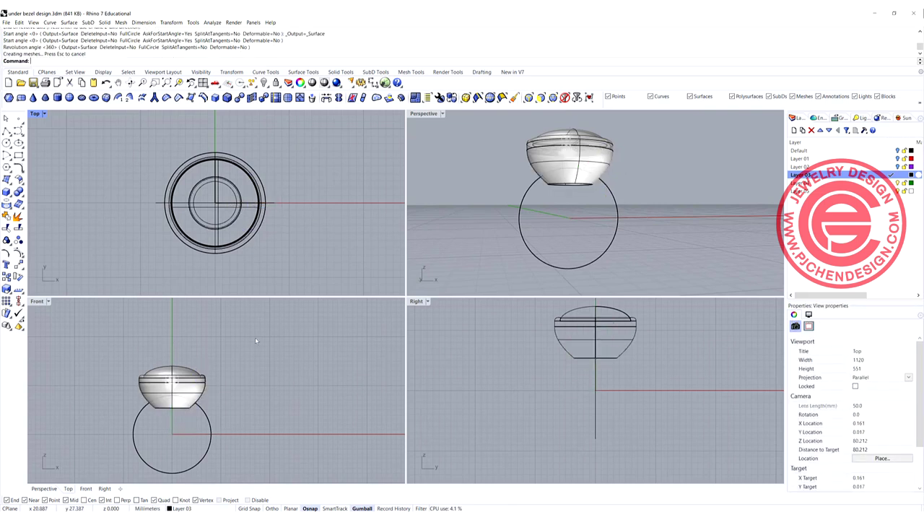
In the maximized Front view, draw a lower half-circle arc around the ring circle, centred on the origin with a radius of about 9.86 mm.
scroll(195, 393, "up", 2)
left_click(197, 395)
scroll(214, 395, "up", 2)
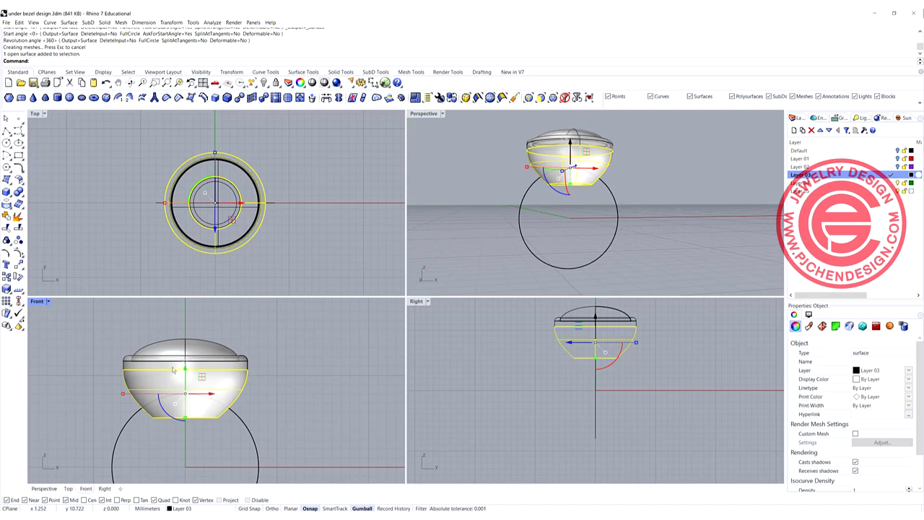
scroll(289, 387, "down", 3)
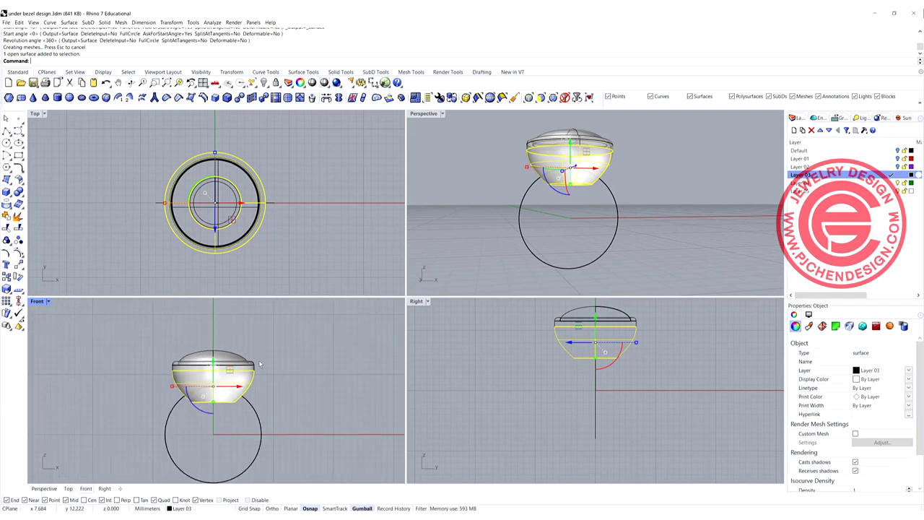
double_click(36, 301)
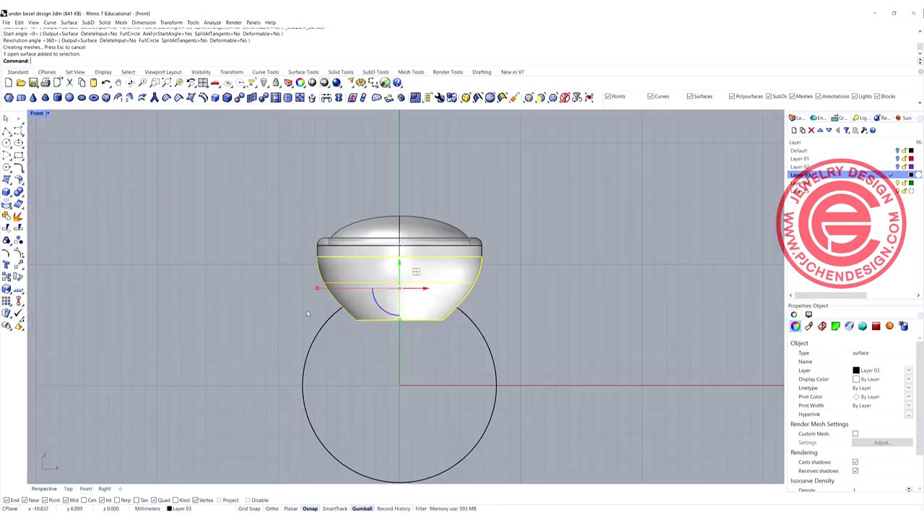
scroll(266, 266, "down", 2)
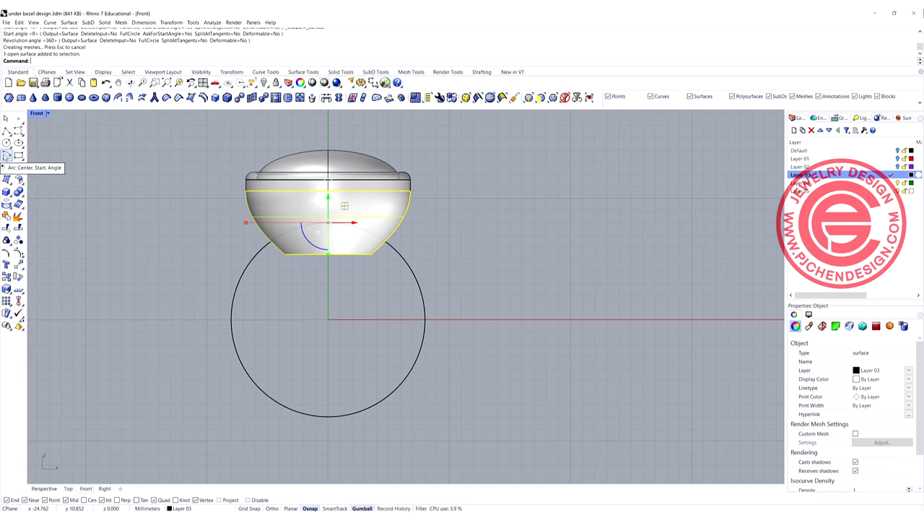
left_click(7, 156)
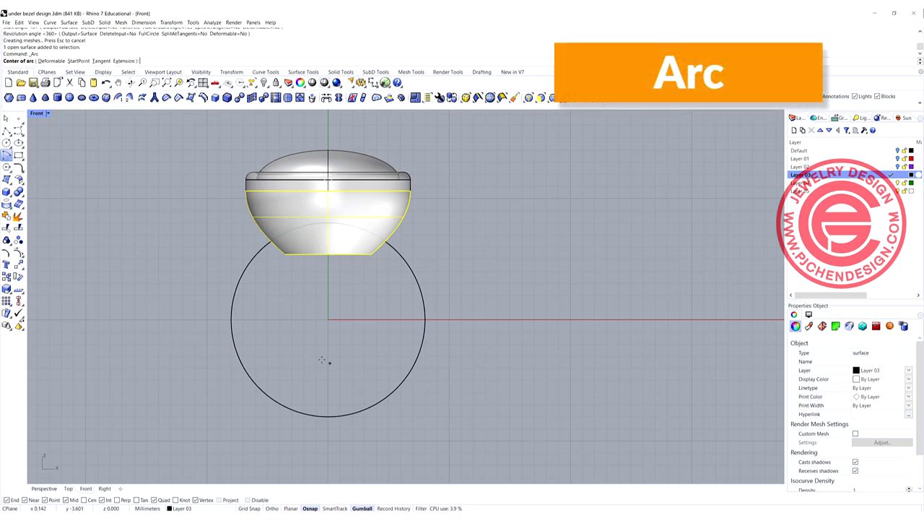
type("0")
key("Return")
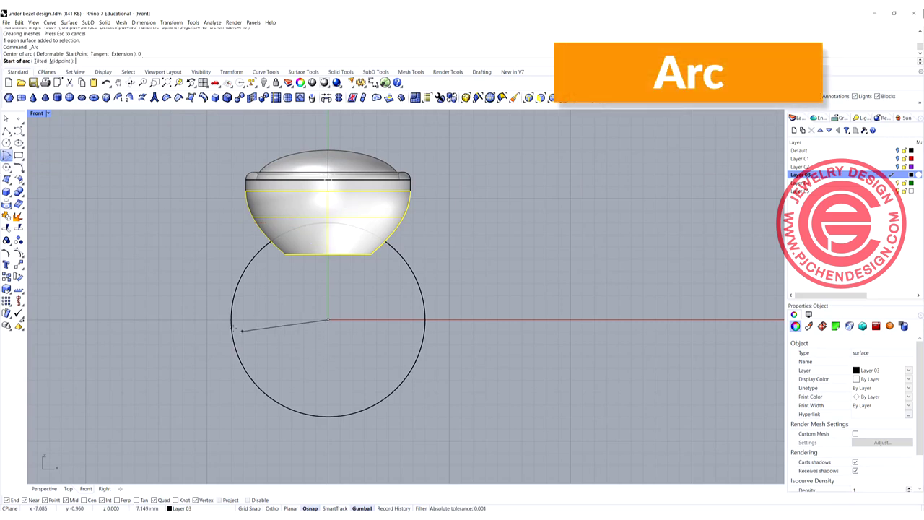
left_click(208, 319)
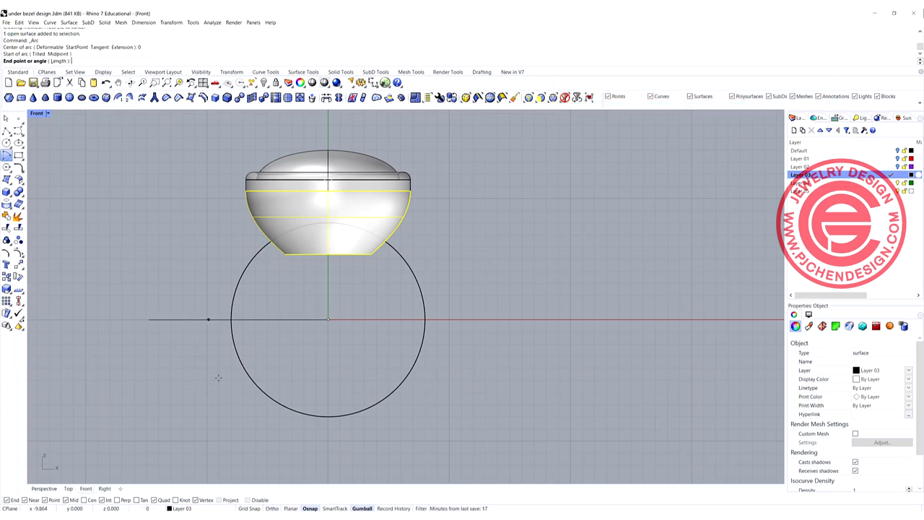
left_click(458, 319)
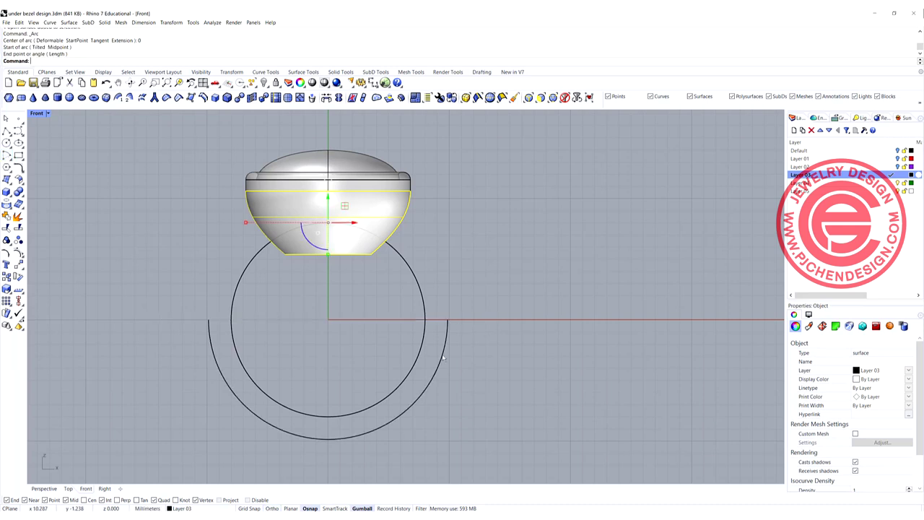
Move the outer arc's three lowest control points slightly upward to thin the shank at its base, to about y -9.4 mm.
left_click(294, 438)
left_click_drag(155, 429, 497, 481)
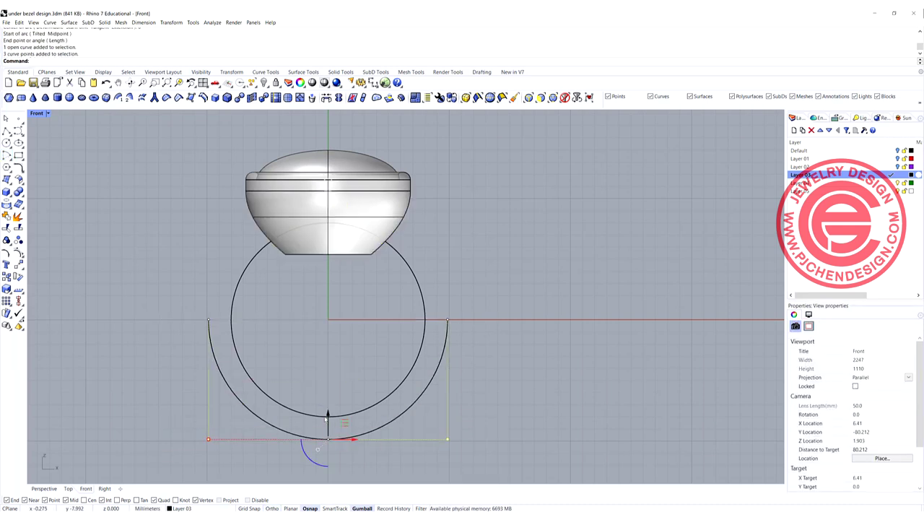
left_click_drag(327, 415, 328, 409)
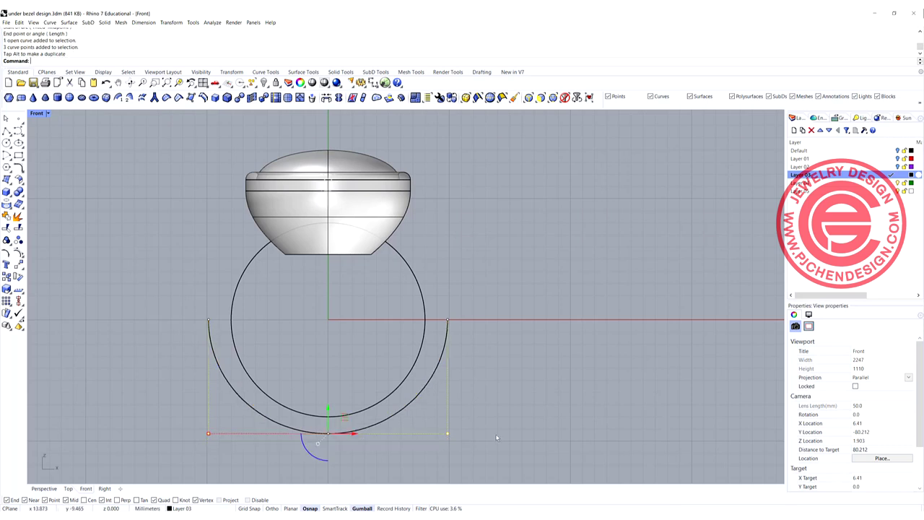
key("Escape")
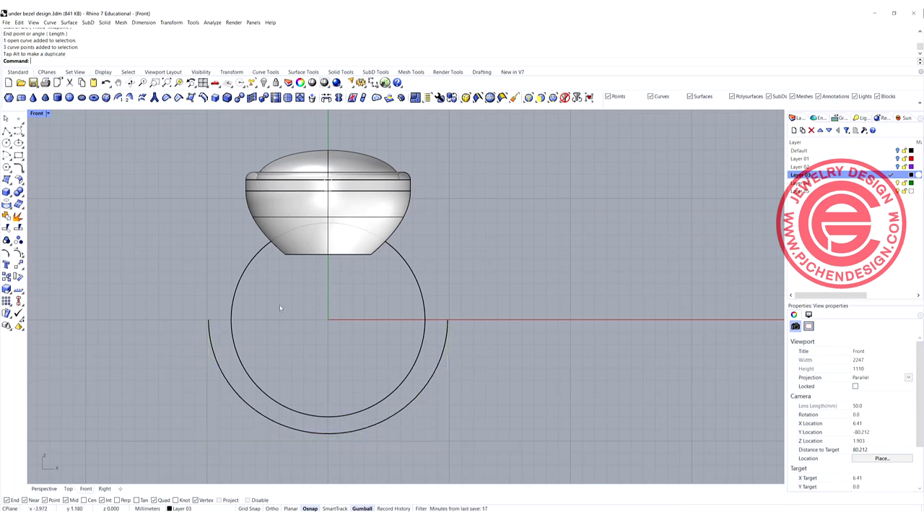
Draw a five-point degree-3 curve from the outer arc's left end, vertical at its start, then bending inward up into the under-bezel's side.
right_click_drag(278, 304, 272, 320)
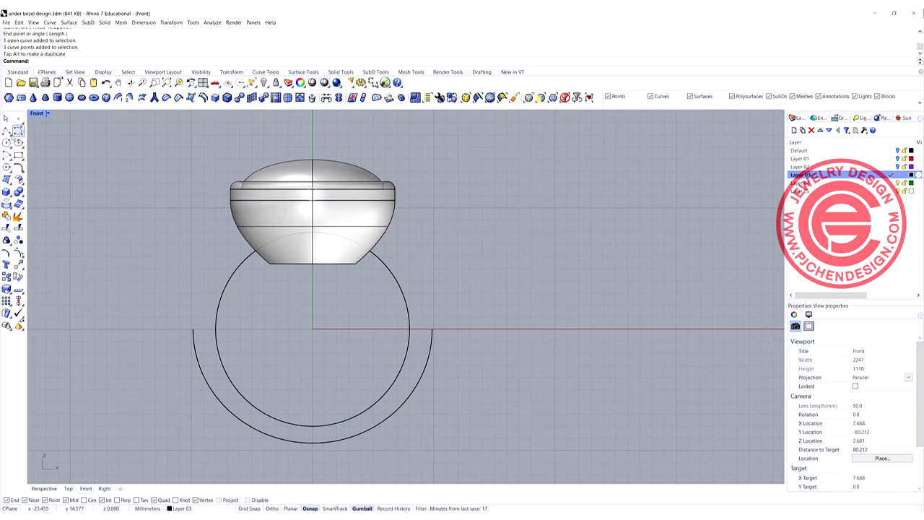
left_click(18, 130)
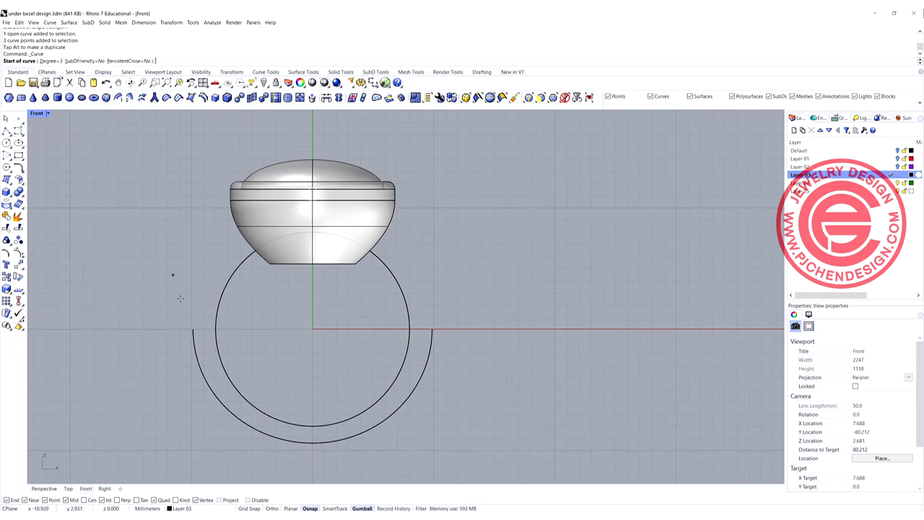
left_click(192, 327)
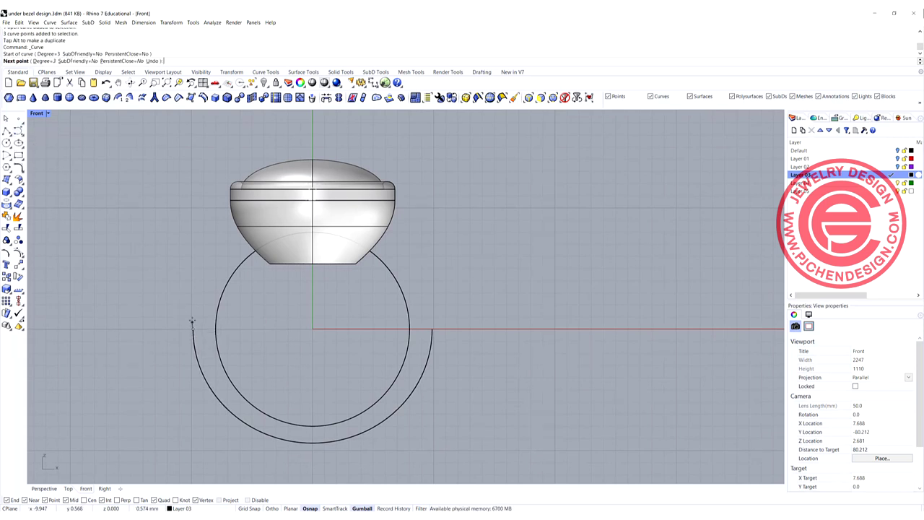
key("shift")
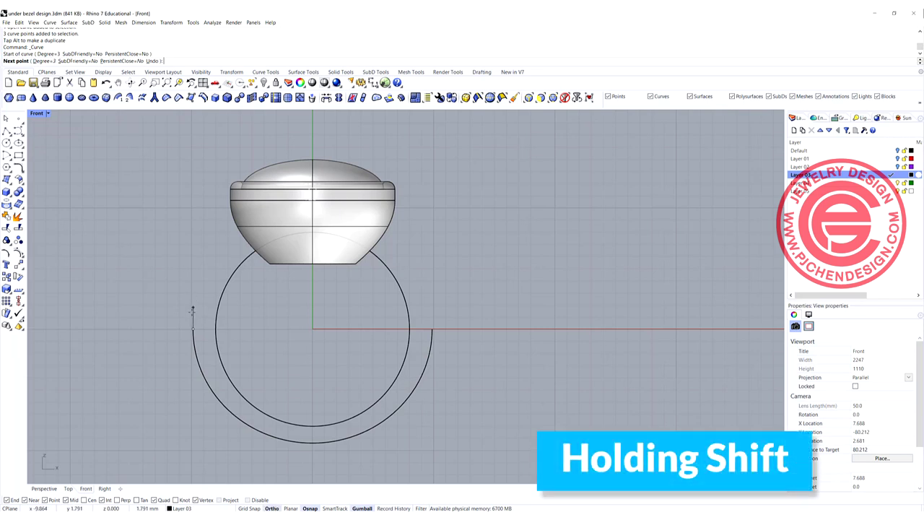
left_click(192, 302, "shift")
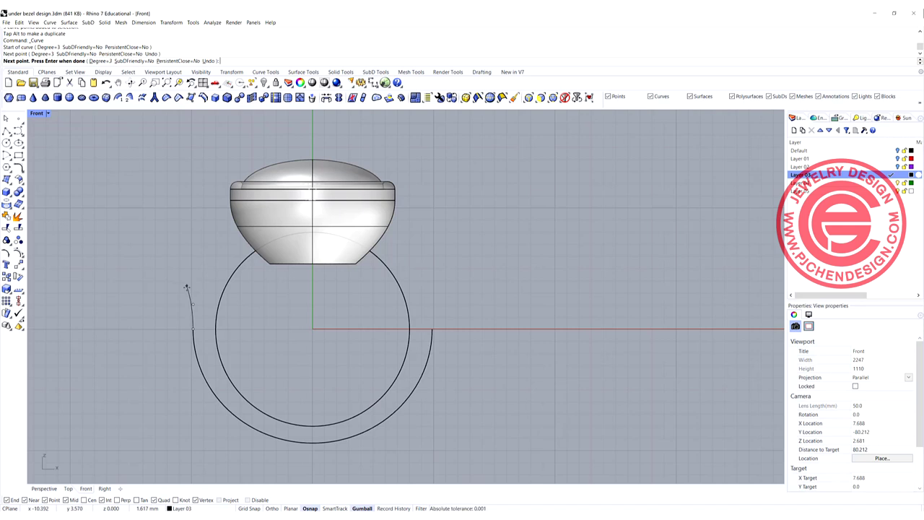
left_click(192, 292, "shift")
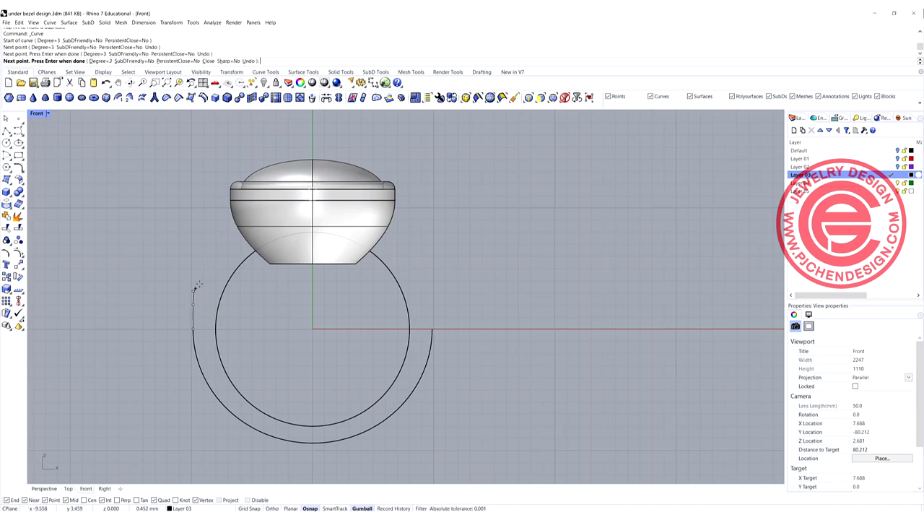
left_click(224, 251)
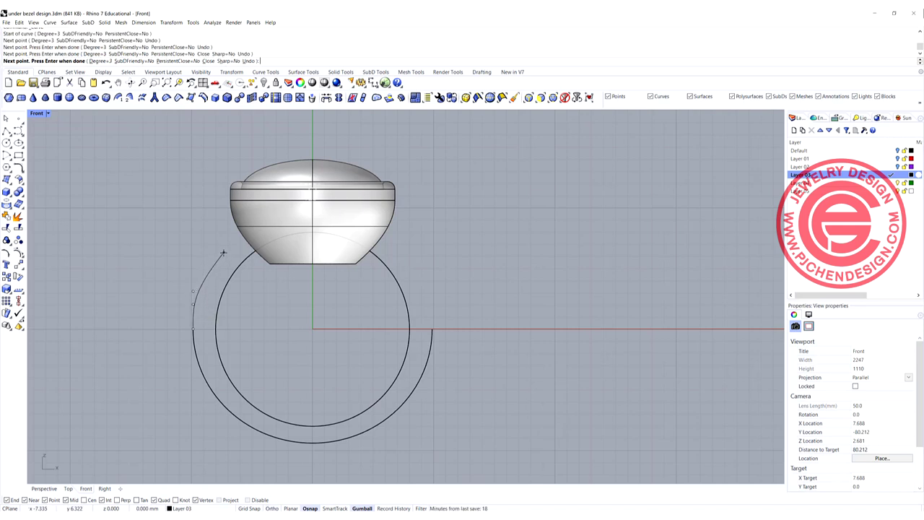
left_click(237, 215)
key("Return")
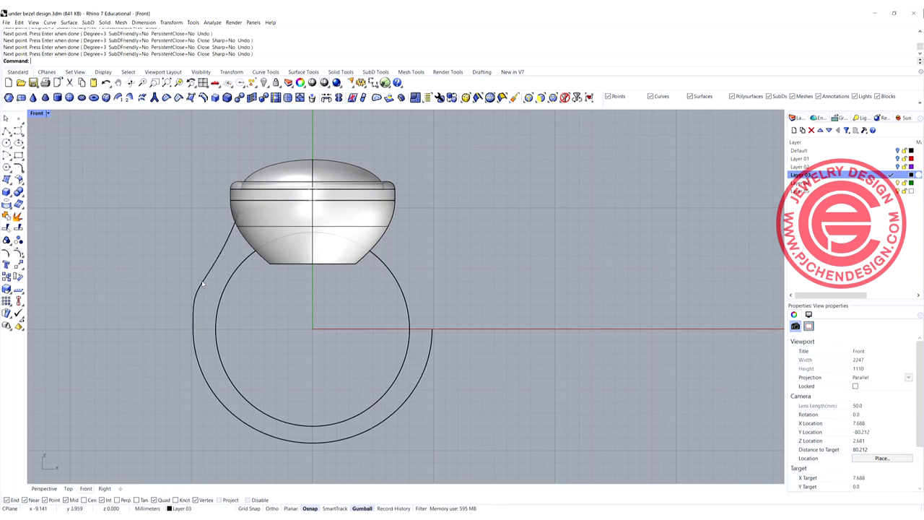
Reshape the shank's shoulder curve by lowering its third control point slightly and shifting its fourth outward, away from the under-bezel.
left_click(201, 285)
scroll(201, 286, "up", 3)
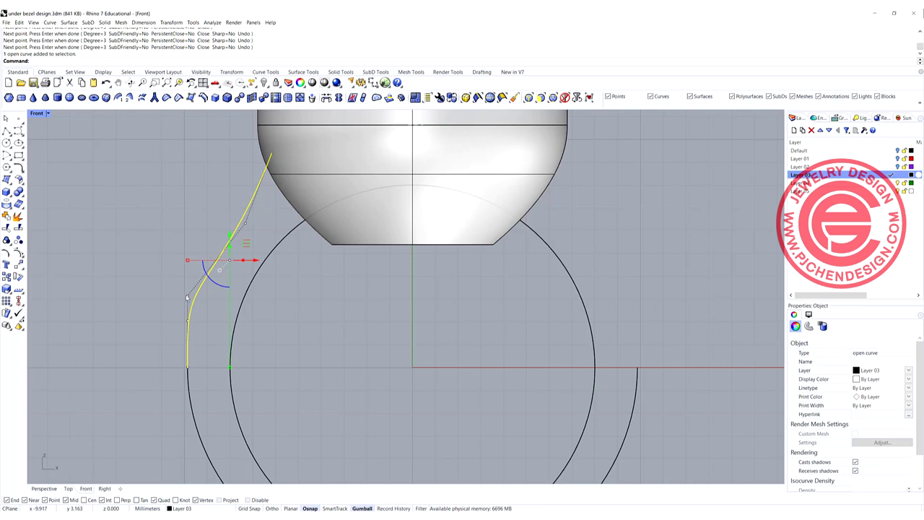
left_click(187, 296)
left_click_drag(188, 274, 187, 307)
left_click(244, 224)
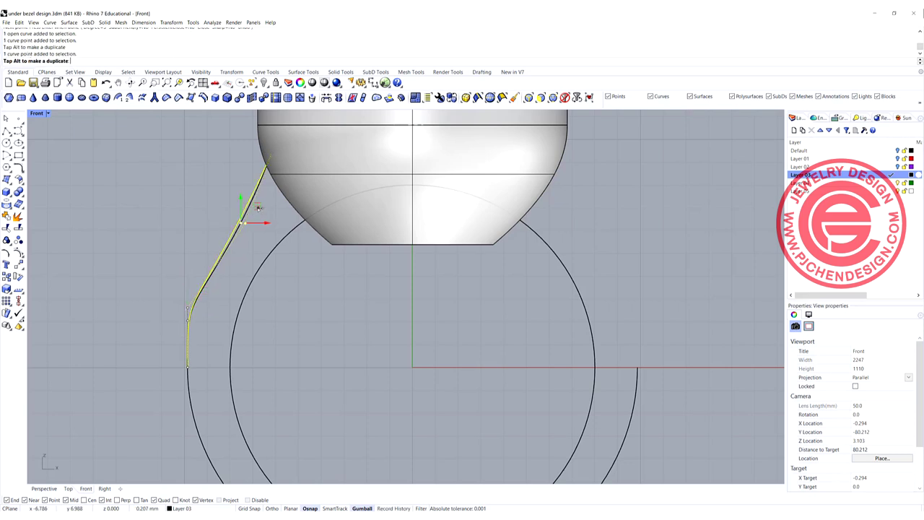
left_click_drag(256, 208, 254, 208)
left_click(184, 195)
Lower the shoulder curve's second control point slightly toward the arc's end to smooth the transition.
scroll(188, 208, "down", 4)
scroll(187, 238, "up", 4)
left_click(188, 302)
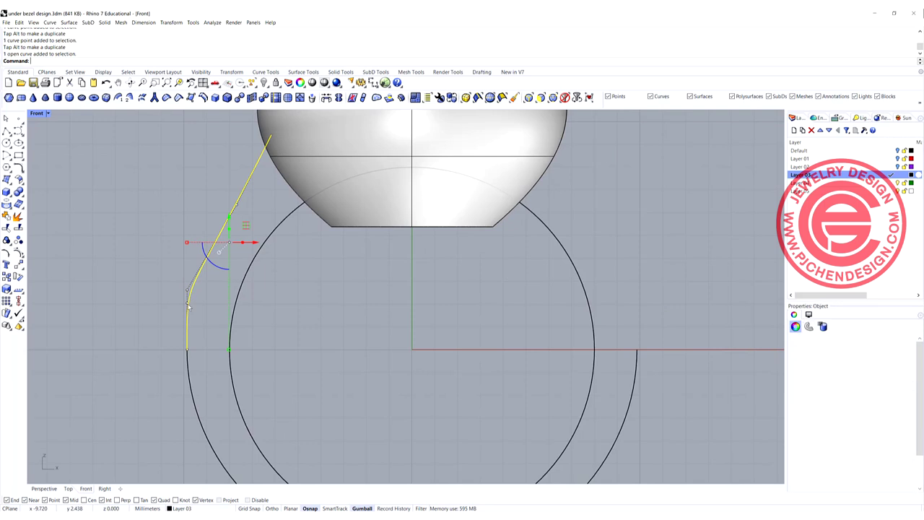
left_click(187, 303)
left_click_drag(188, 279, 188, 322)
scroll(231, 268, "down", 4)
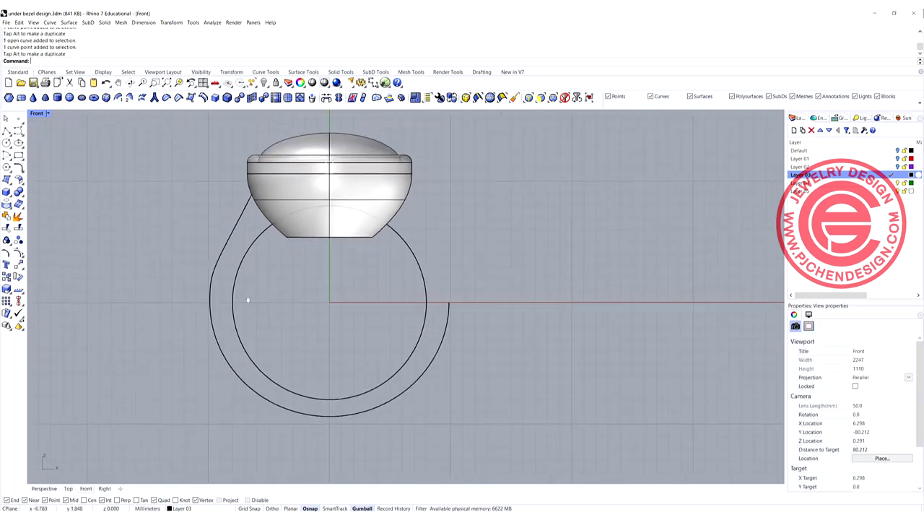
left_click(231, 254)
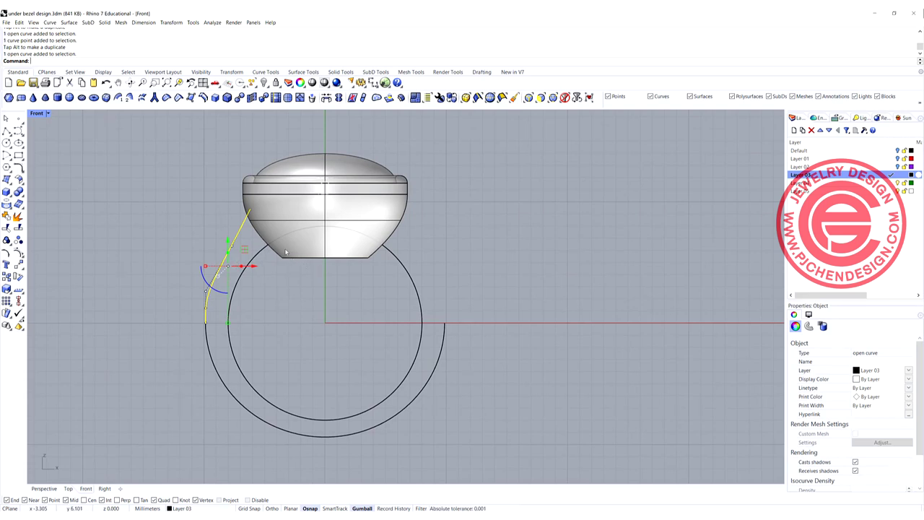
key("Escape")
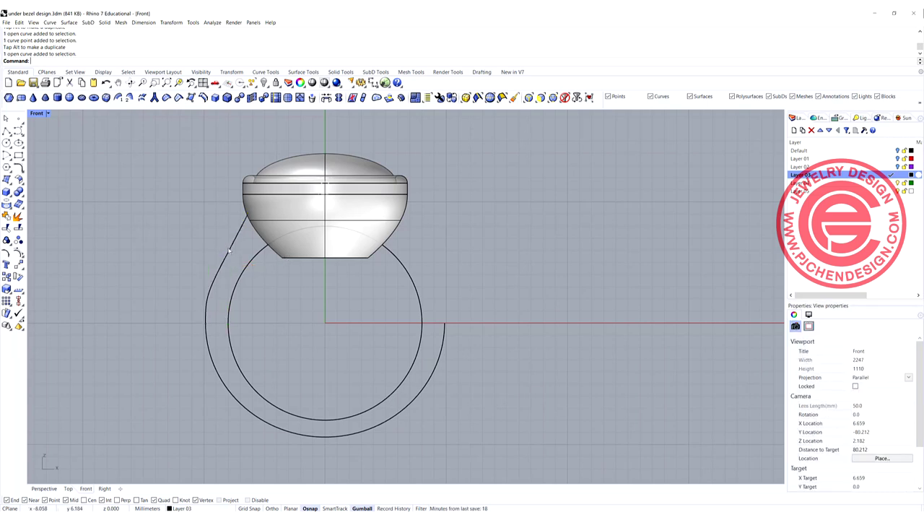
Split the inner ring circle with the Point option at its upper and lower quadrant points on the vertical axis.
left_click(255, 261)
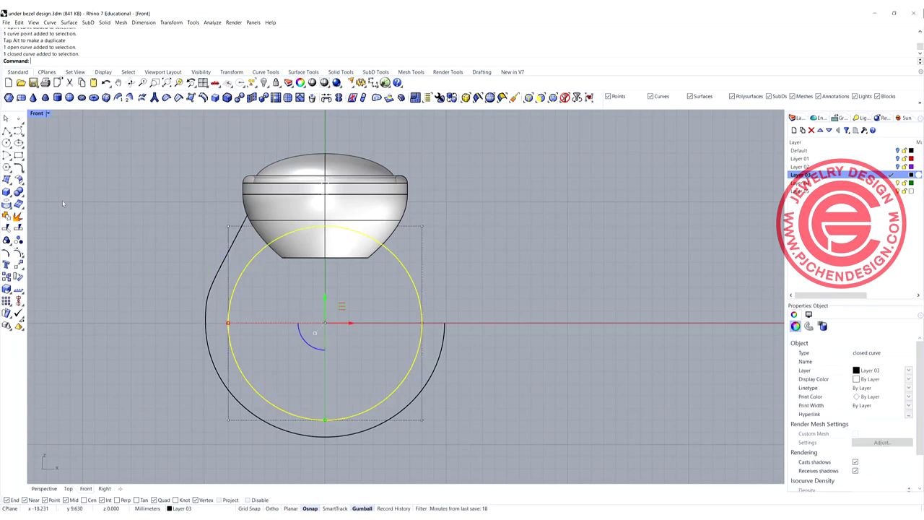
left_click(18, 228)
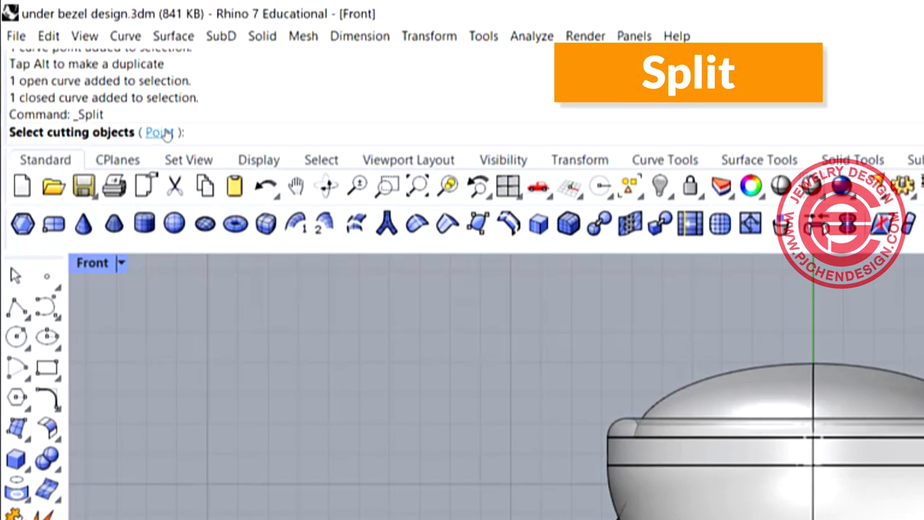
left_click(162, 133)
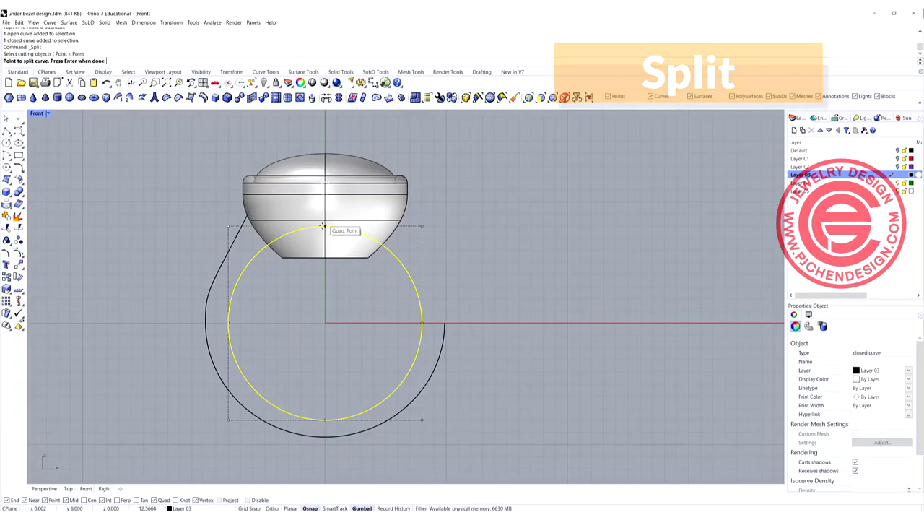
left_click(325, 418)
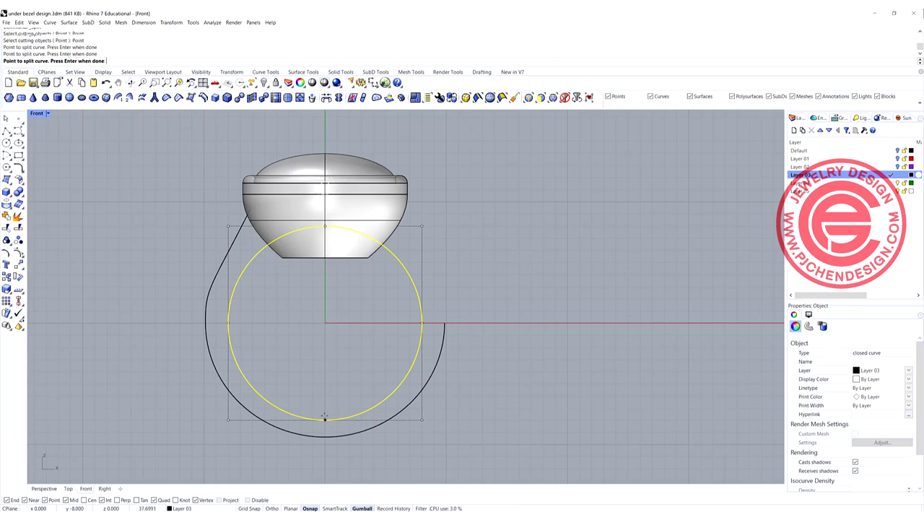
key("Return")
left_click(420, 322)
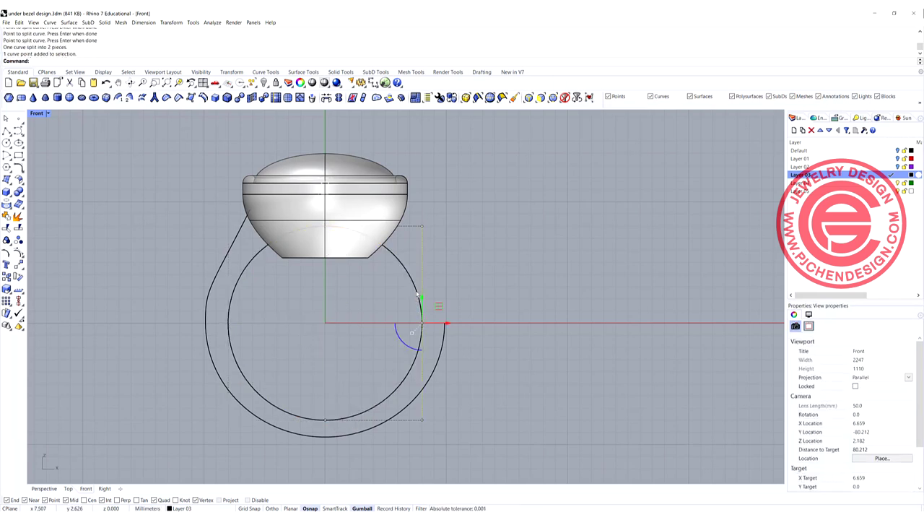
left_click(420, 305)
left_click(250, 264)
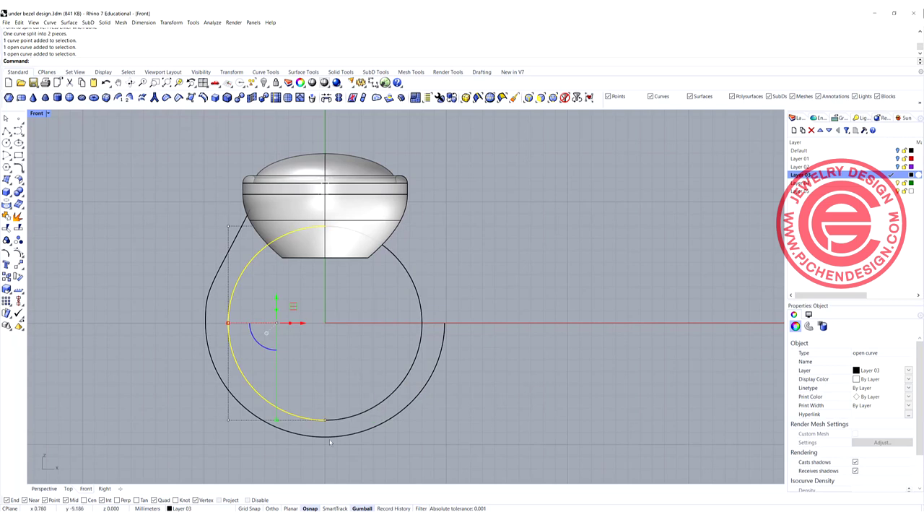
Split the outer arc with the Point option at its lowest point on the vertical axis.
left_click(317, 438)
right_click(325, 447)
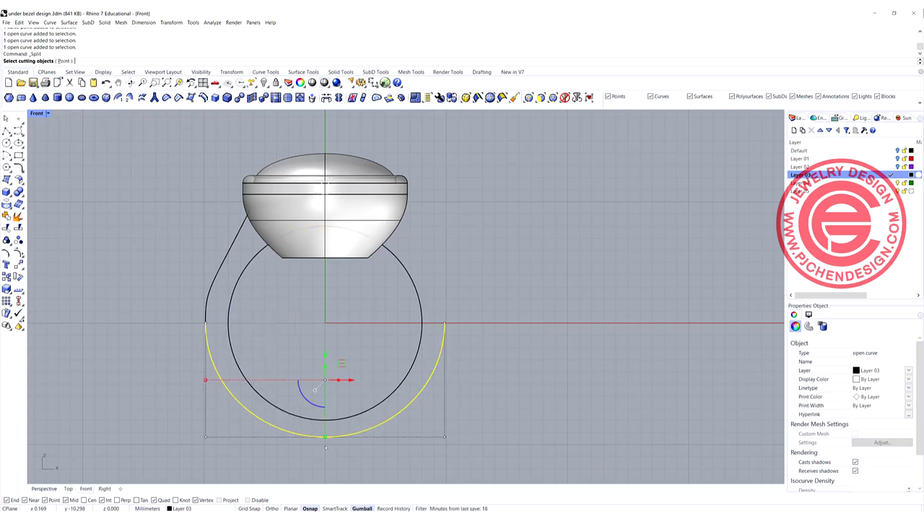
left_click(64, 61)
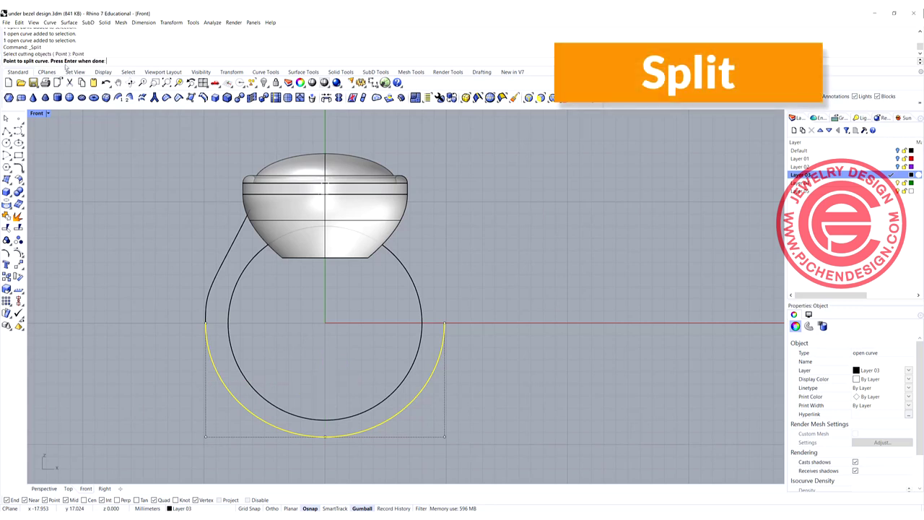
left_click(324, 437)
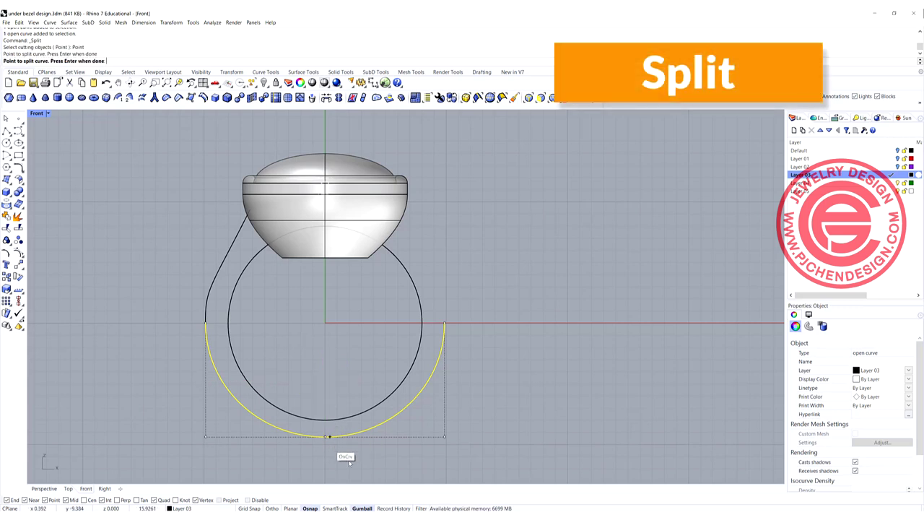
key("Return")
Finish splitting the outer arc and delete the halves of the inner circle and outer arc on the positive X side.
left_click_drag(393, 397, 397, 386)
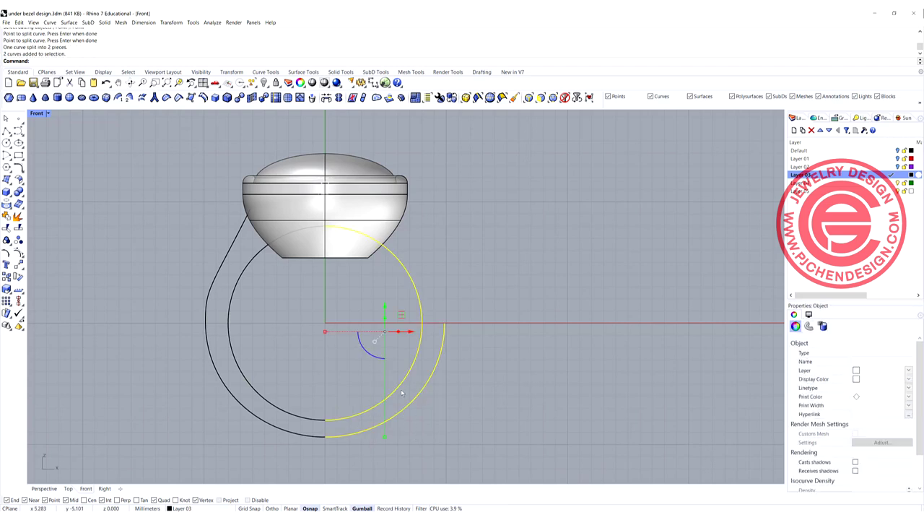
key("Delete")
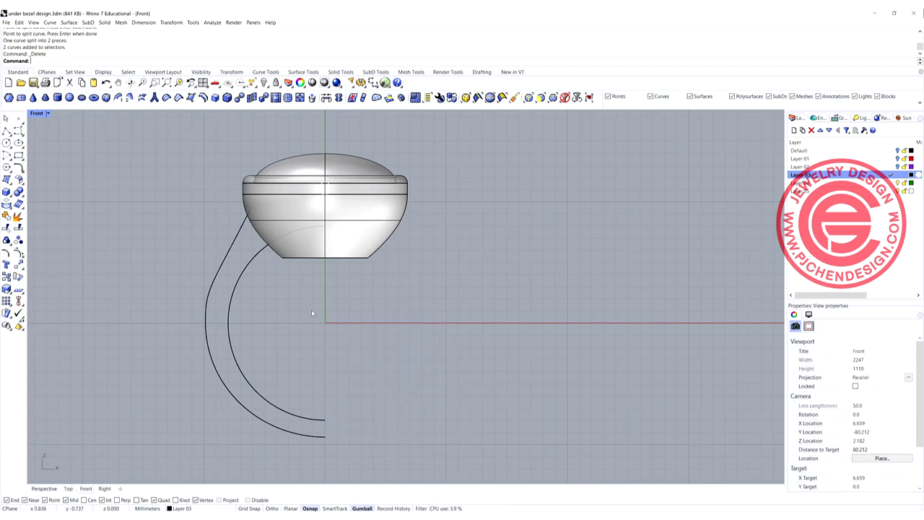
scroll(291, 243, "up", 2)
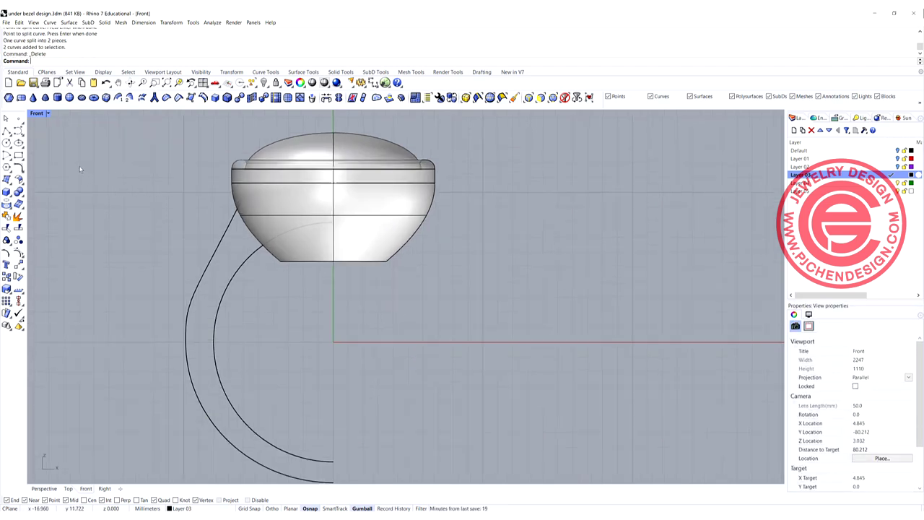
Draw a three-point conic-corner rectangle between the inner and outer curves' lower ends, about 2.4 mm wide with rho 0.696, in the Right view.
double_click(37, 114)
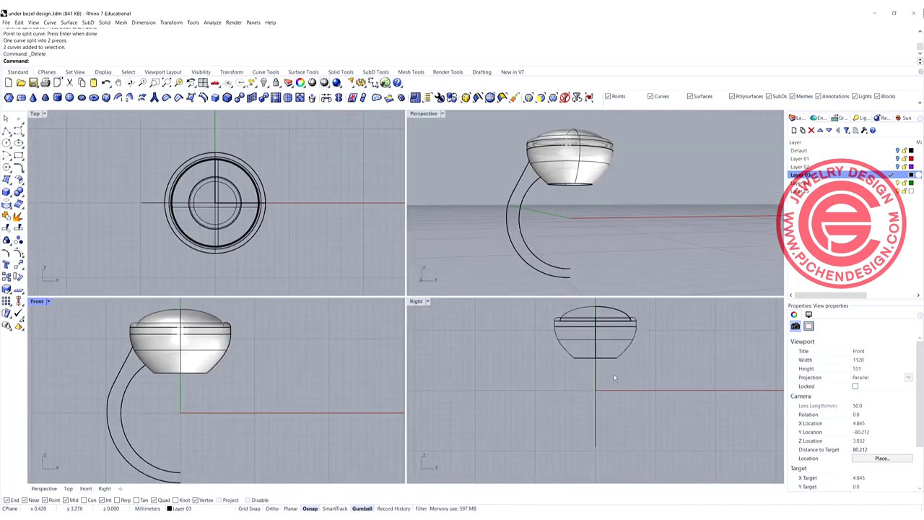
scroll(615, 378, "down", 4)
right_click_drag(586, 412, 551, 392)
scroll(551, 392, "up", 10)
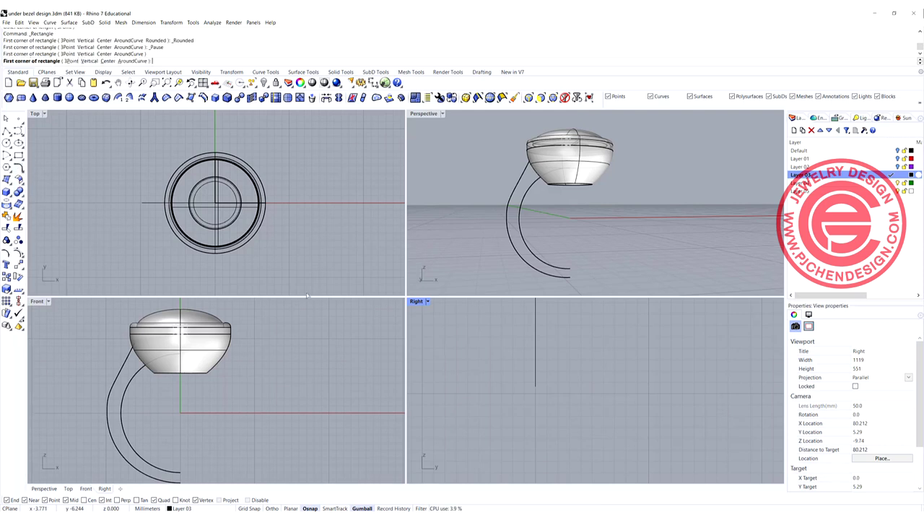
key("Escape")
left_click(21, 158)
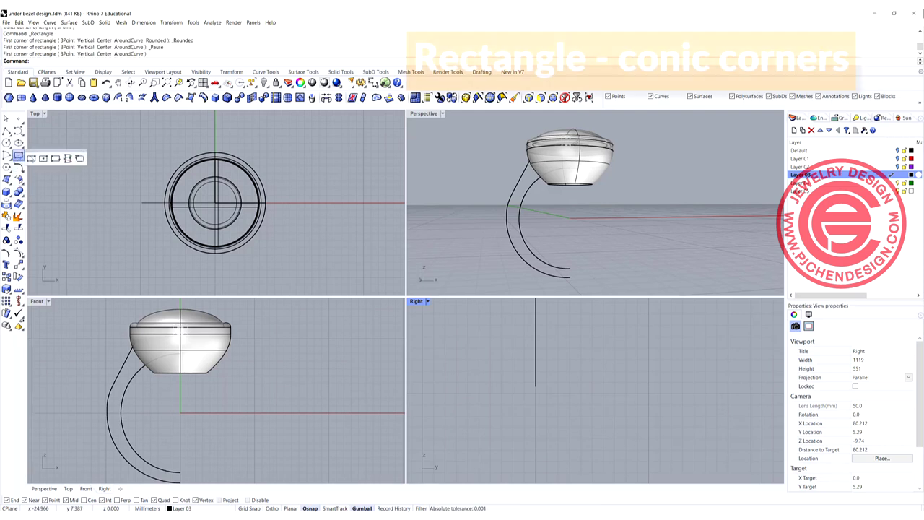
left_click(79, 158)
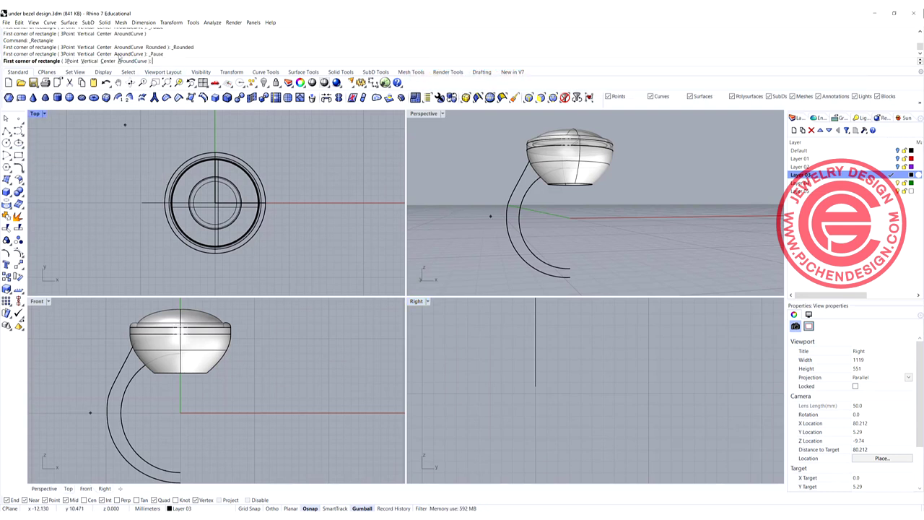
left_click(71, 60)
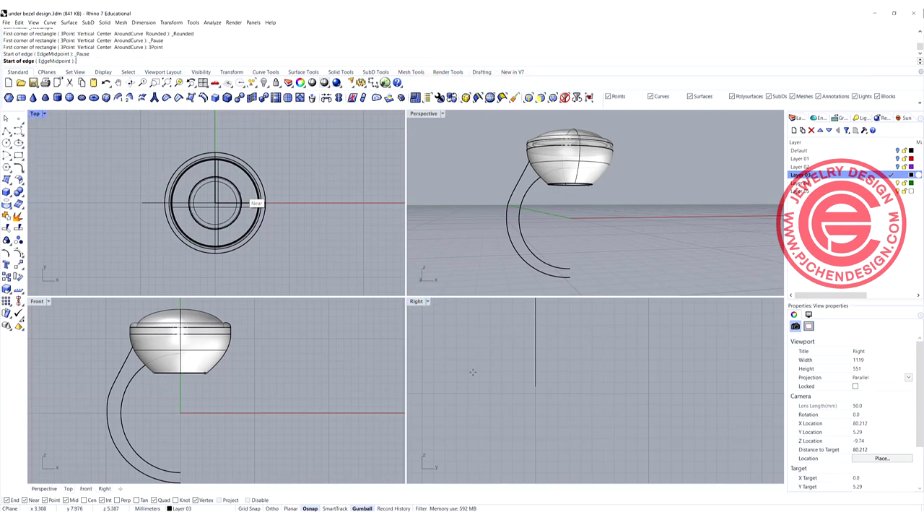
left_click(571, 269)
left_click(573, 289)
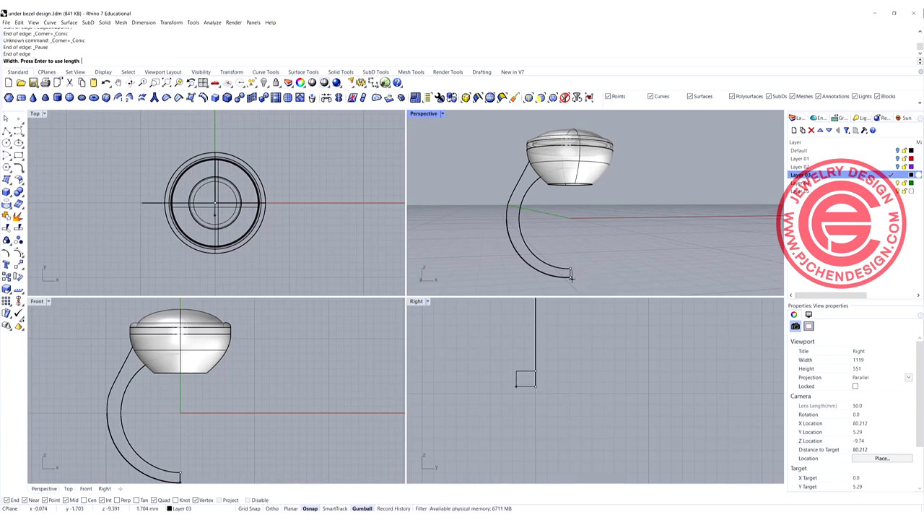
left_click(563, 387)
scroll(562, 386, "up", 3)
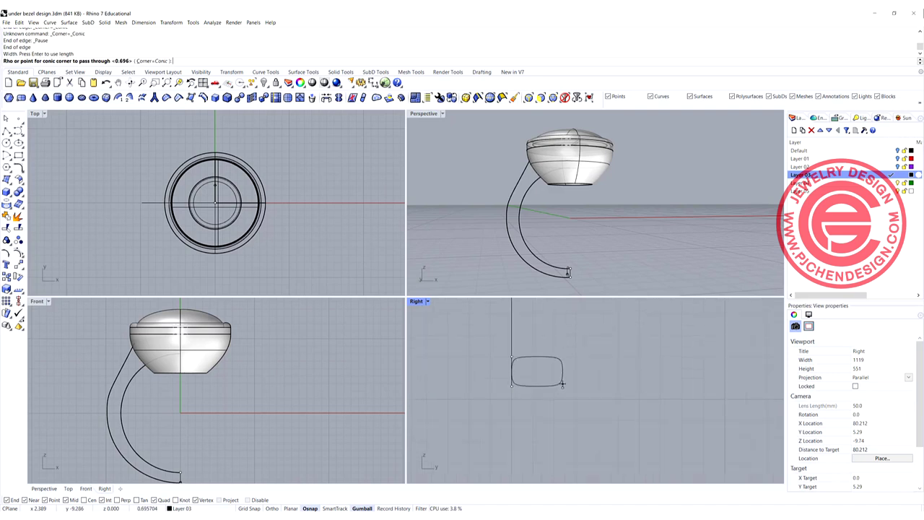
key("Return")
Move the rounded profile from its upper edge midpoint onto the lower end of the inner curve to center it on the rails.
left_click(563, 385)
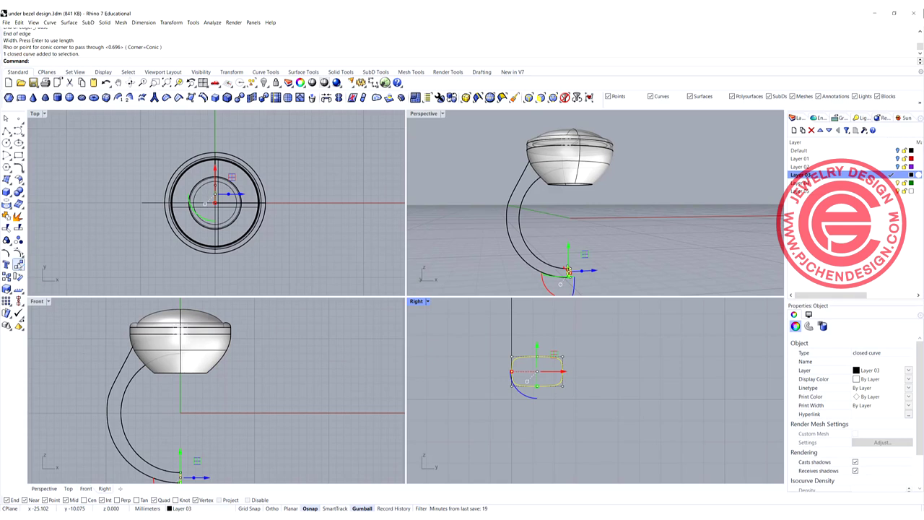
left_click(18, 265)
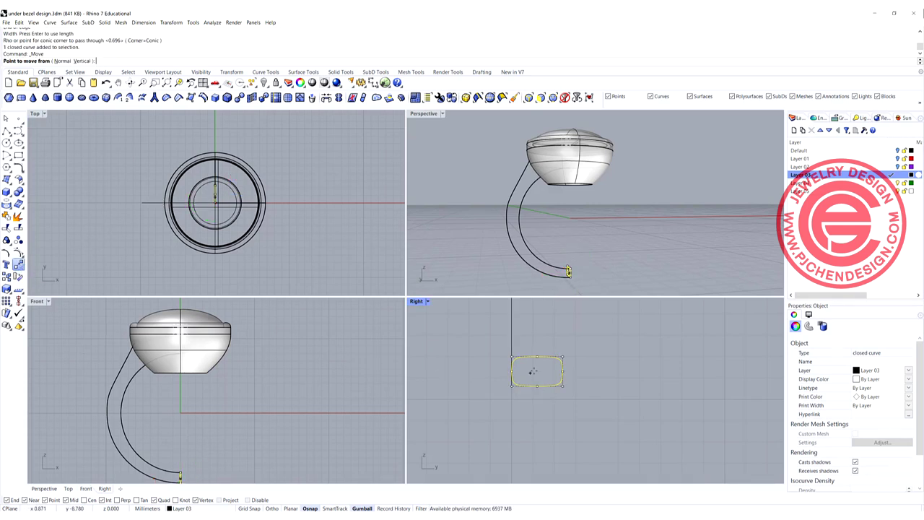
left_click(537, 357)
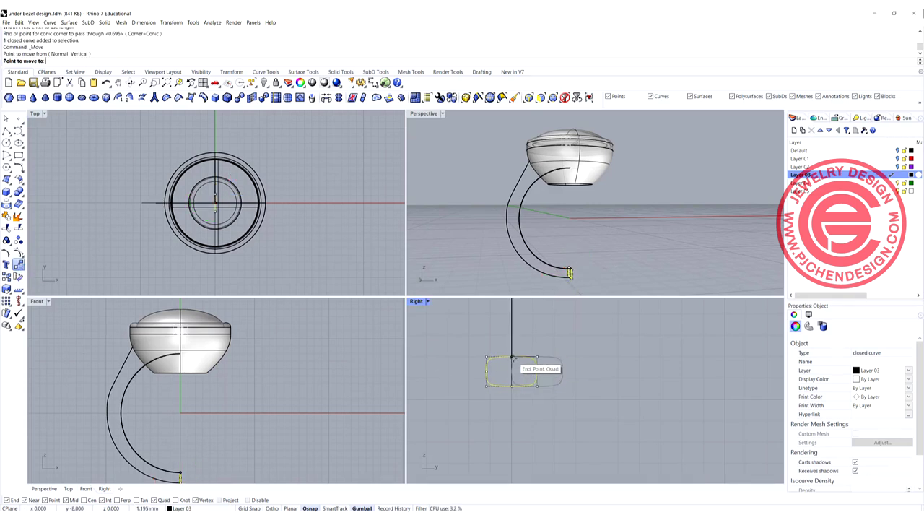
left_click(511, 356)
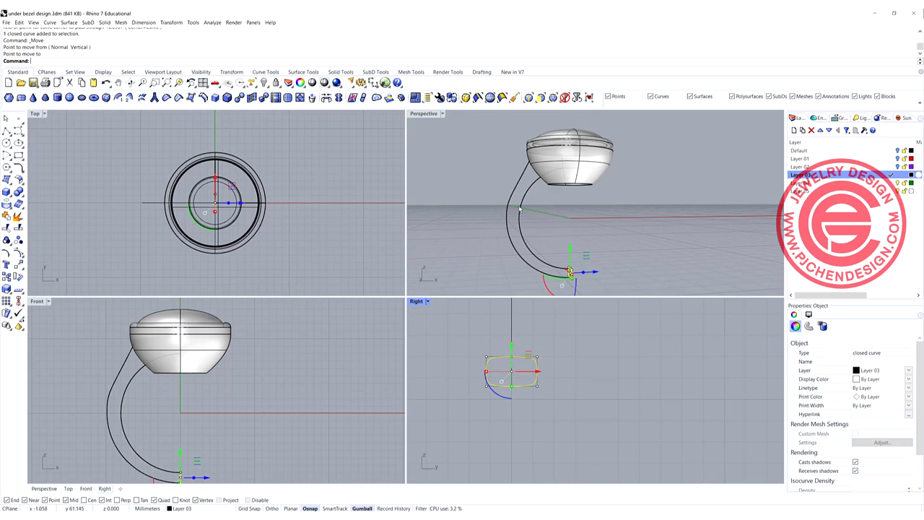
Split the inner curve with the Point option just inside the under-bezel and delete its upper piece.
scroll(185, 350, "up", 3)
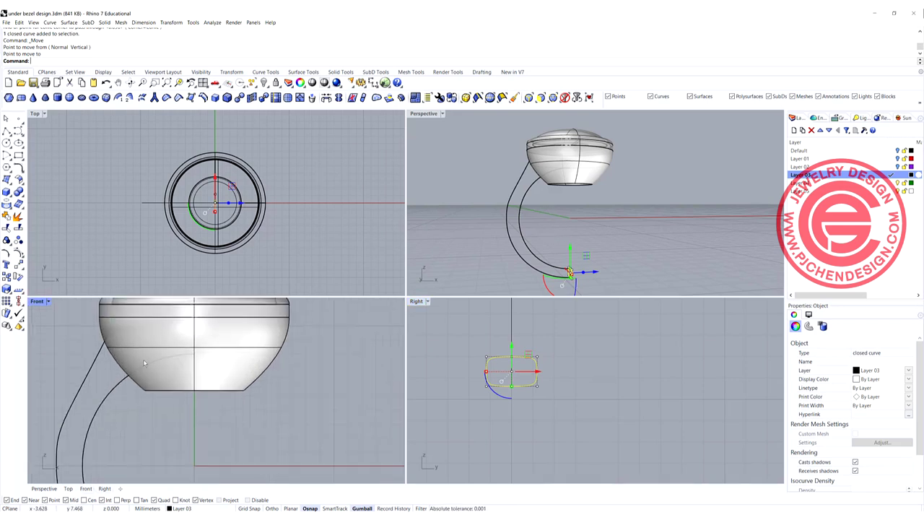
left_click(182, 371)
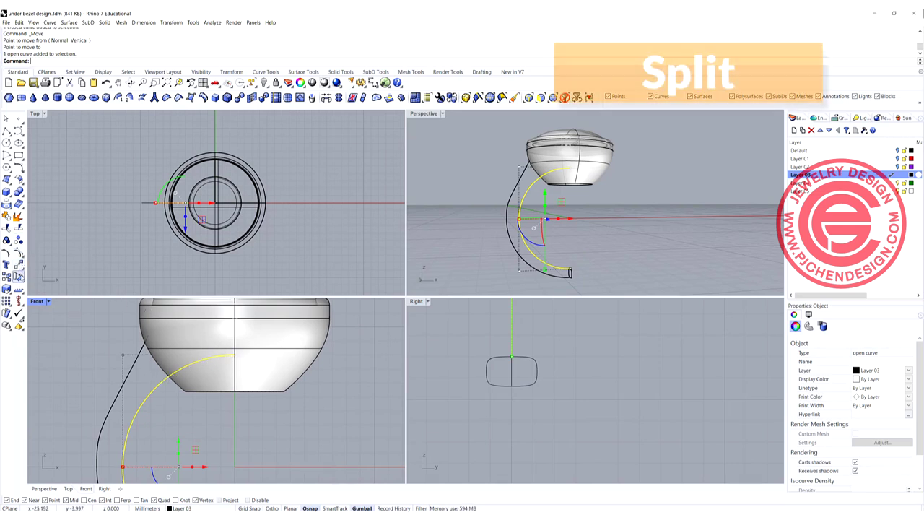
left_click(18, 228)
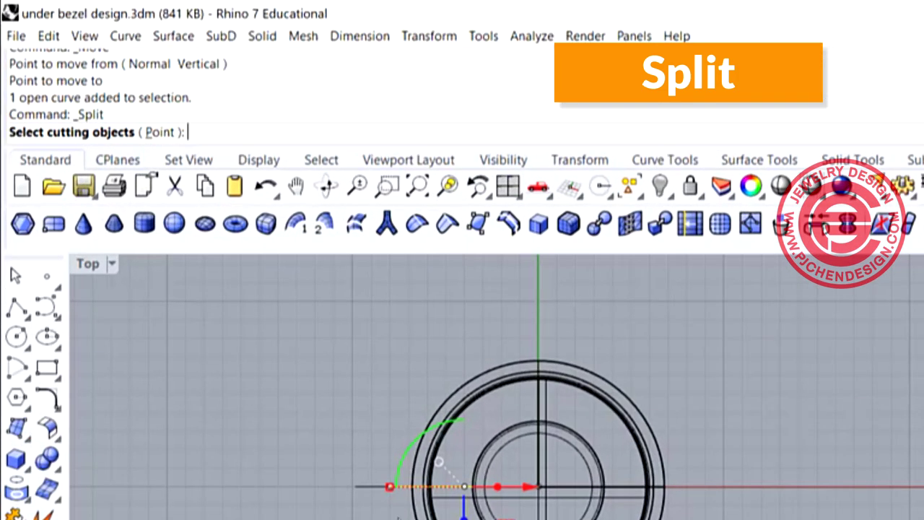
left_click(163, 132)
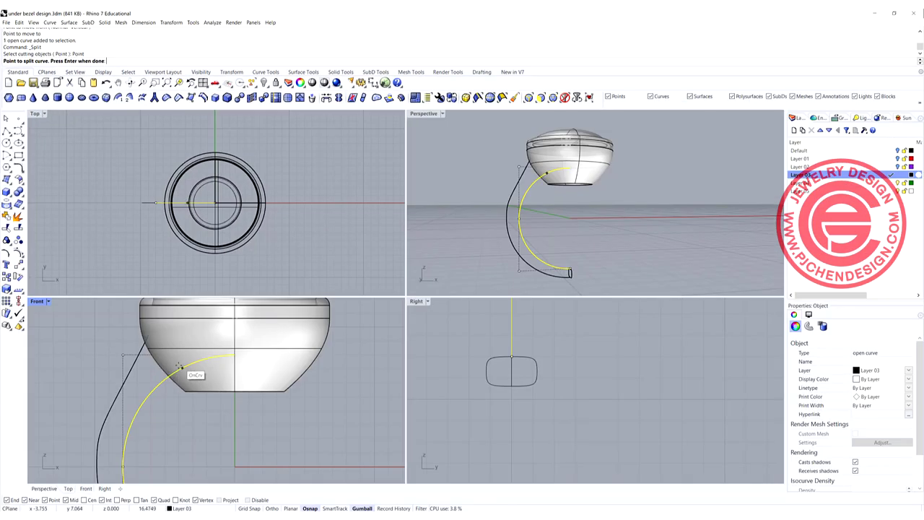
left_click(177, 367)
key("Return")
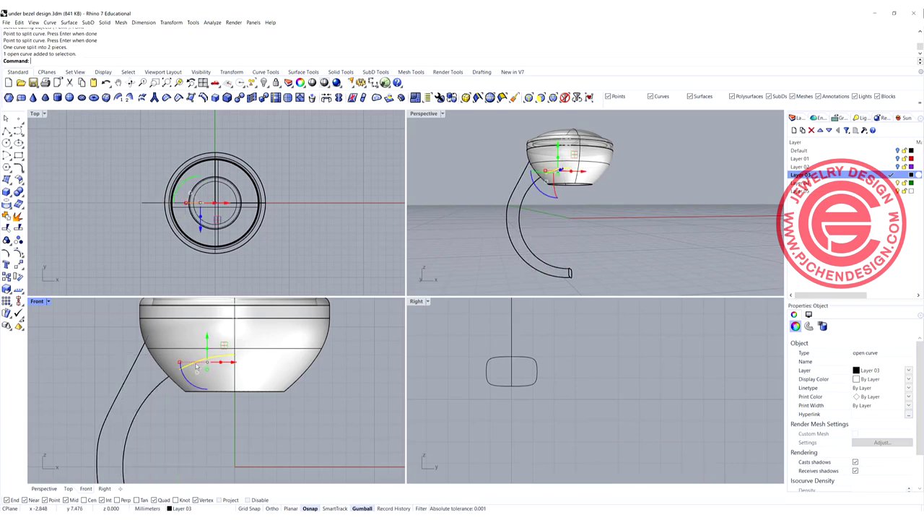
key("Delete")
Select the shank curves and section profile, and join the shoulder curve to the outer arc.
scroll(207, 422, "down", 5)
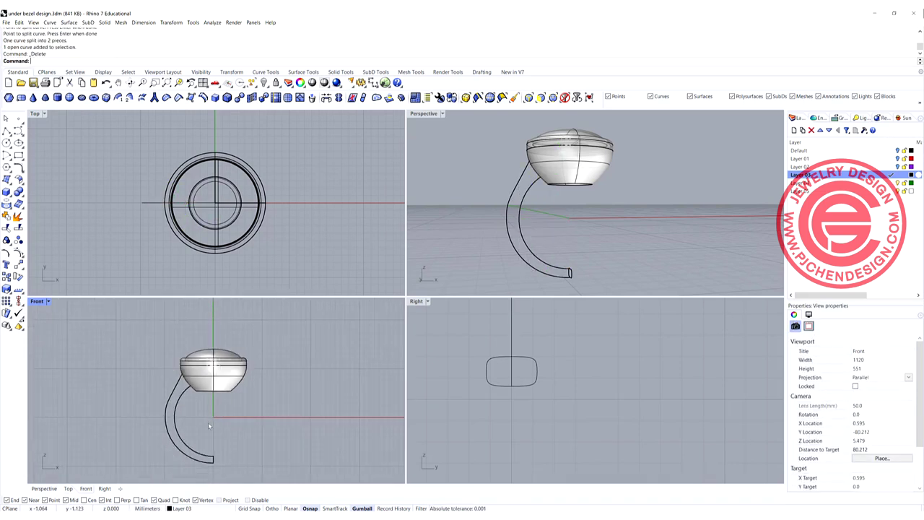
left_click_drag(203, 446, 143, 396)
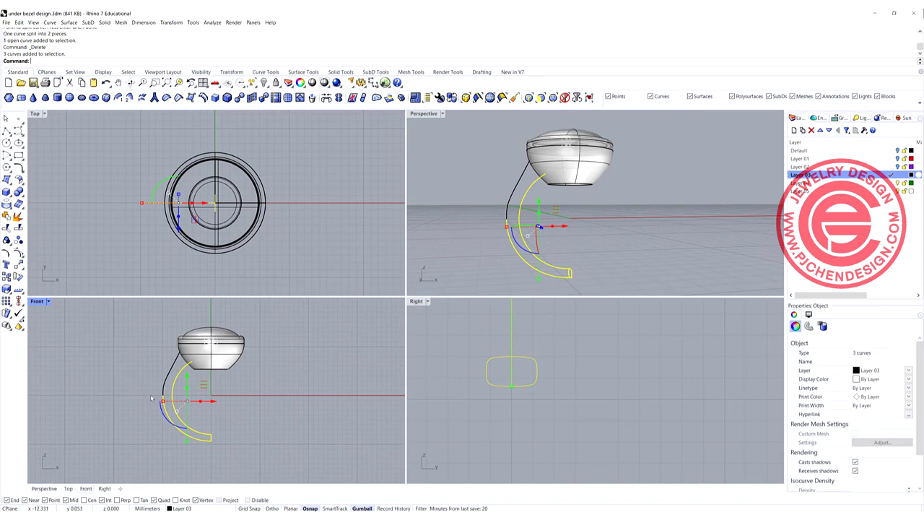
left_click(164, 386, "shift")
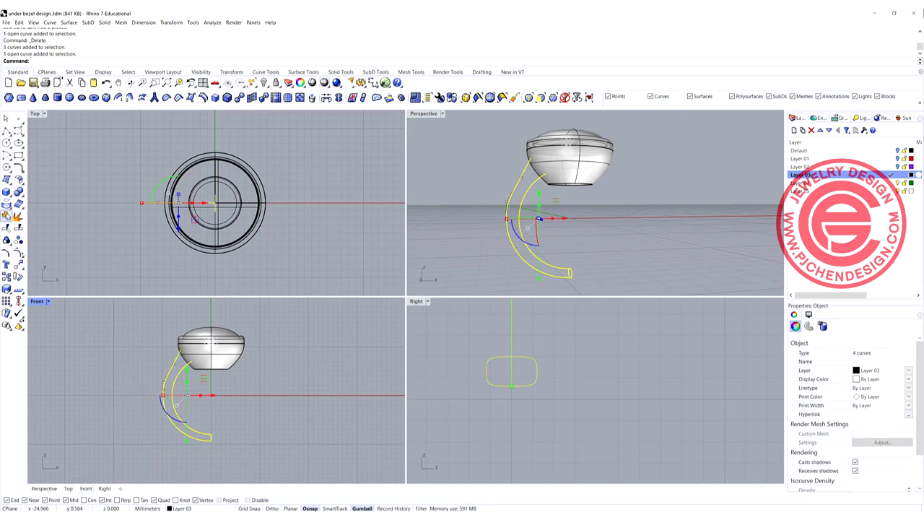
left_click(6, 216)
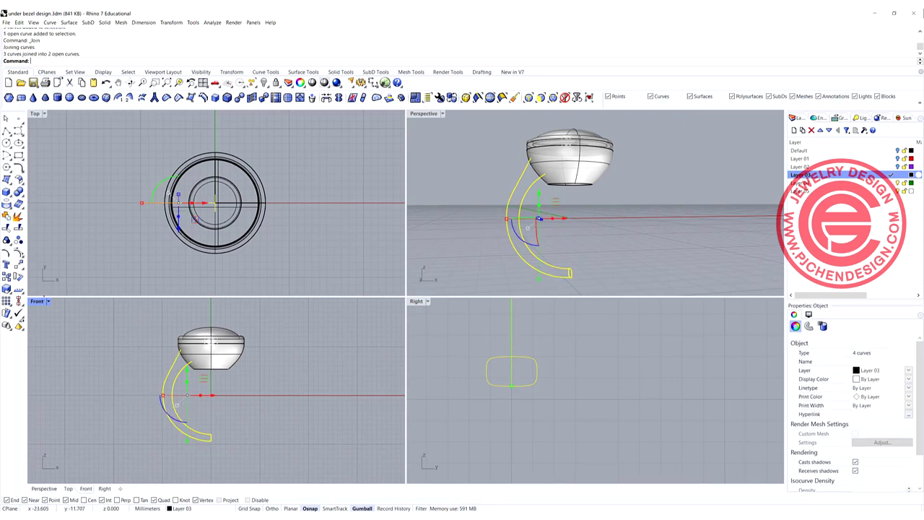
Set the display color of the shank rails and the section profile to Red.
left_click(908, 379)
left_click(881, 424)
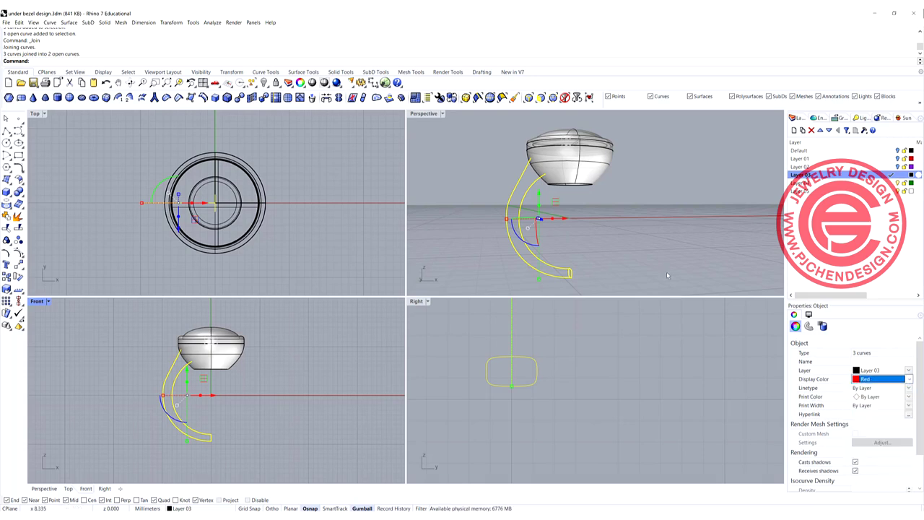
left_click(558, 214)
Sweep the rounded profile along the outer and inner shank rails with Sweep 2 Rails, leaving the cross sections unchanged.
right_click_drag(558, 215, 512, 186)
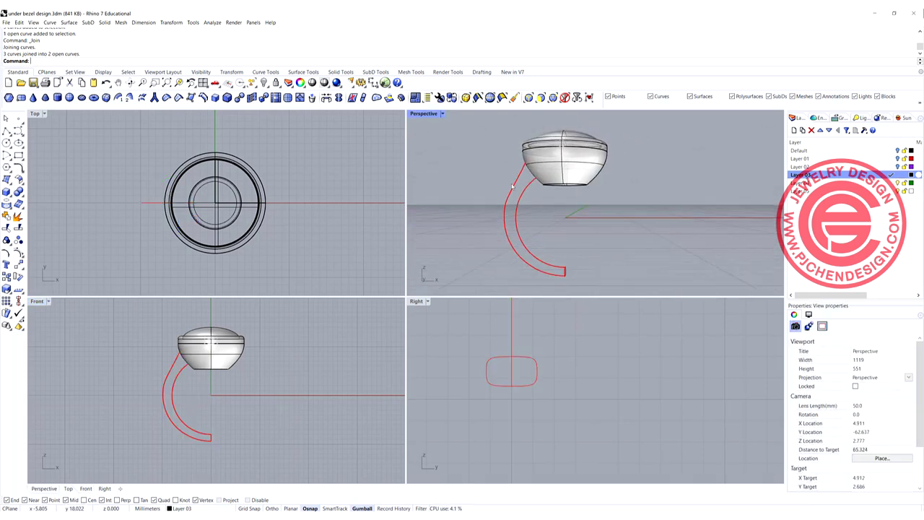
double_click(420, 115)
scroll(354, 216, "down", 4)
right_click_drag(346, 202, 363, 250)
scroll(354, 221, "up", 4)
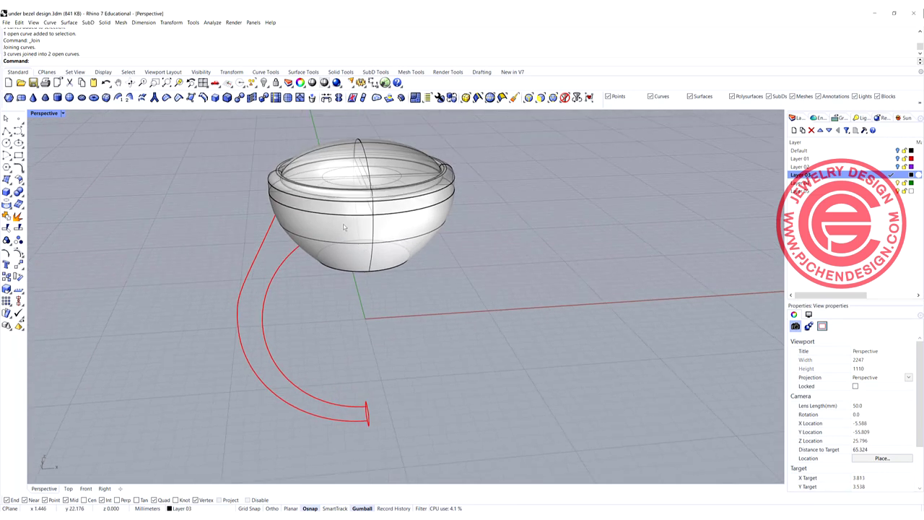
left_click(69, 22)
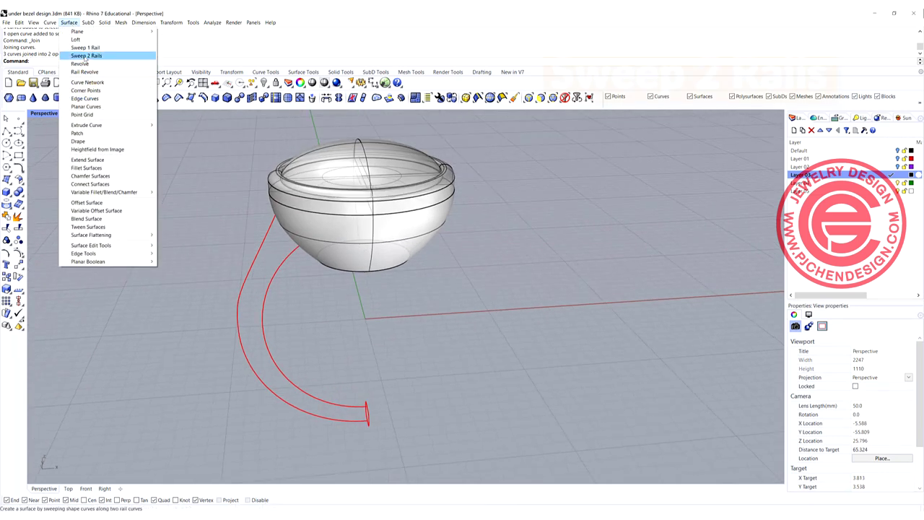
left_click(86, 57)
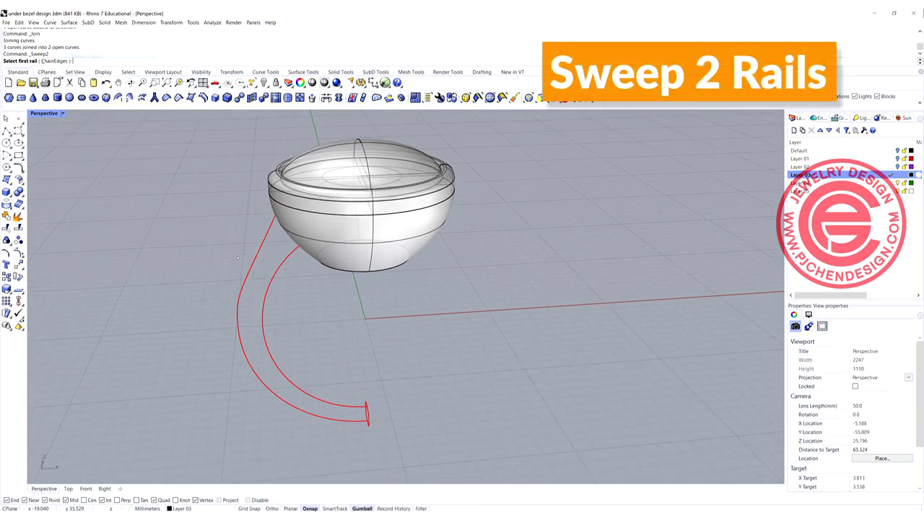
left_click(320, 418)
left_click(352, 407)
left_click(367, 415)
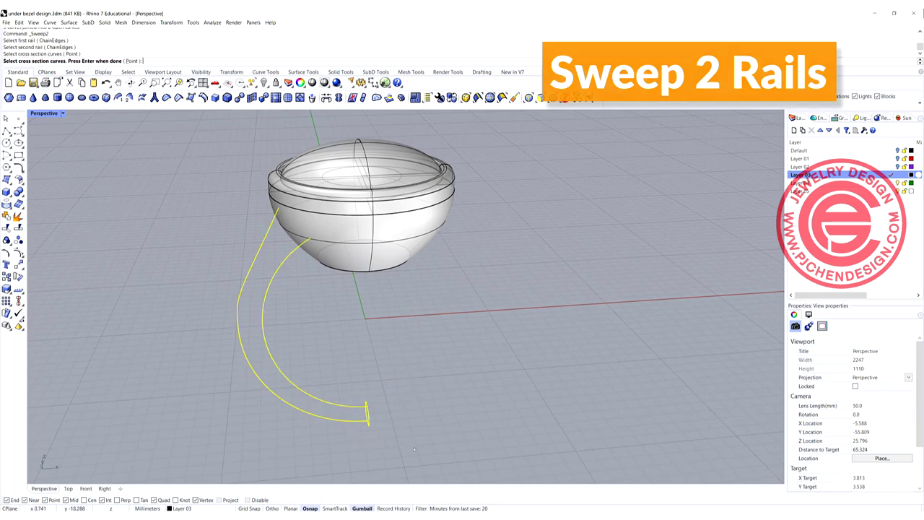
key("Return")
key("Return")
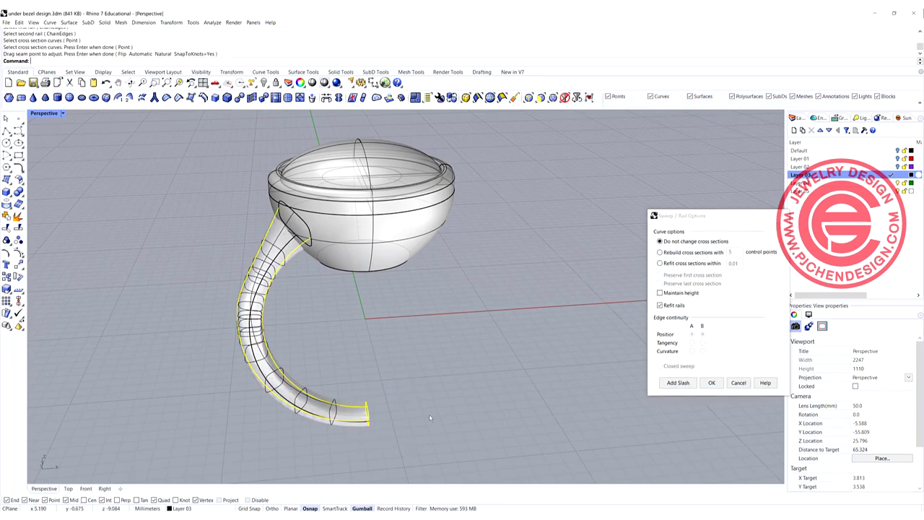
key("Return")
Examine the swept half shank's width, curvature and junction with the under-bezel from several angles.
right_click_drag(290, 300, 387, 294)
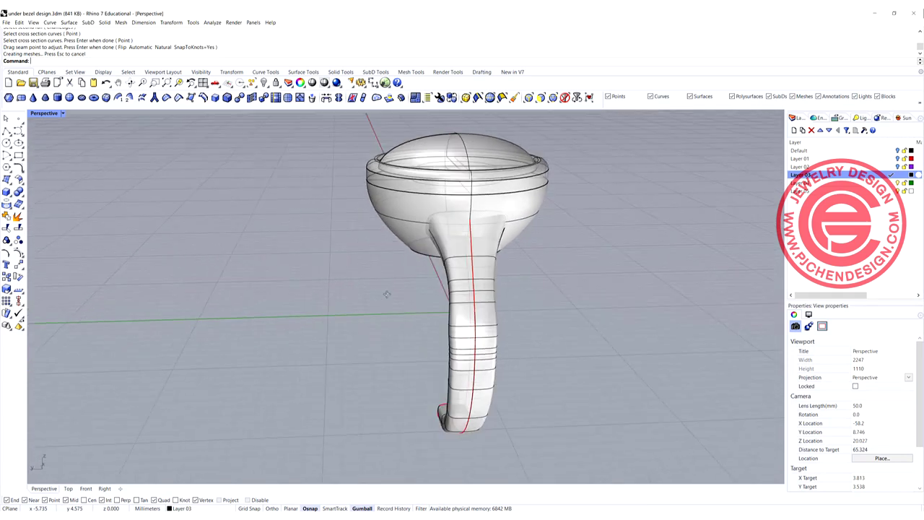
right_click_drag(462, 350, 470, 341)
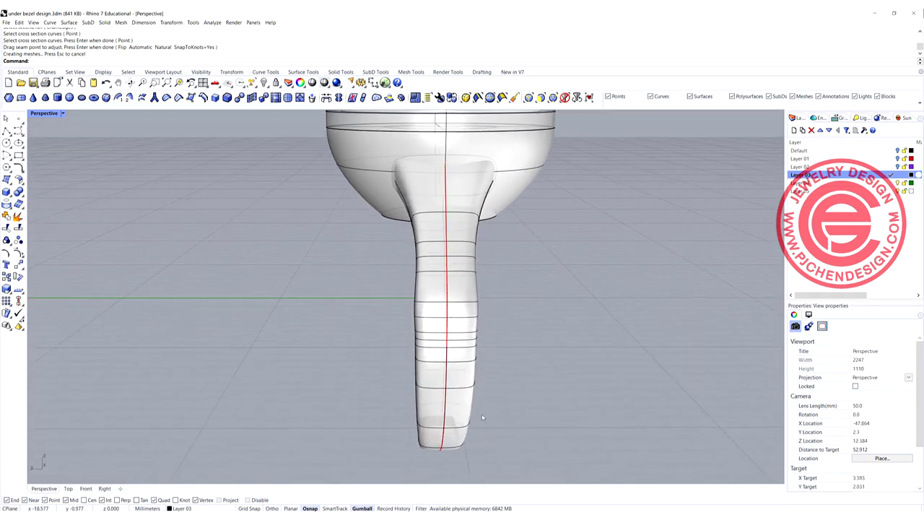
right_click_drag(474, 259, 439, 271)
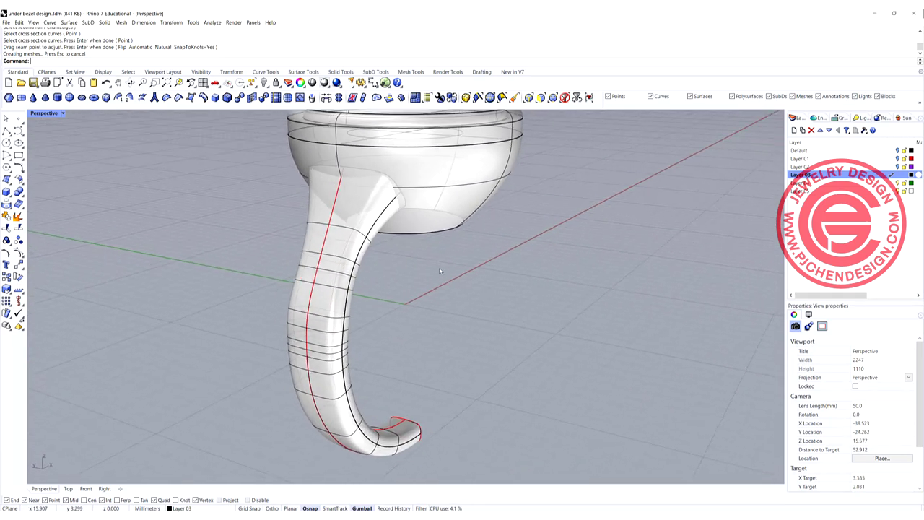
scroll(411, 422, "up", 2)
scroll(410, 422, "down", 4)
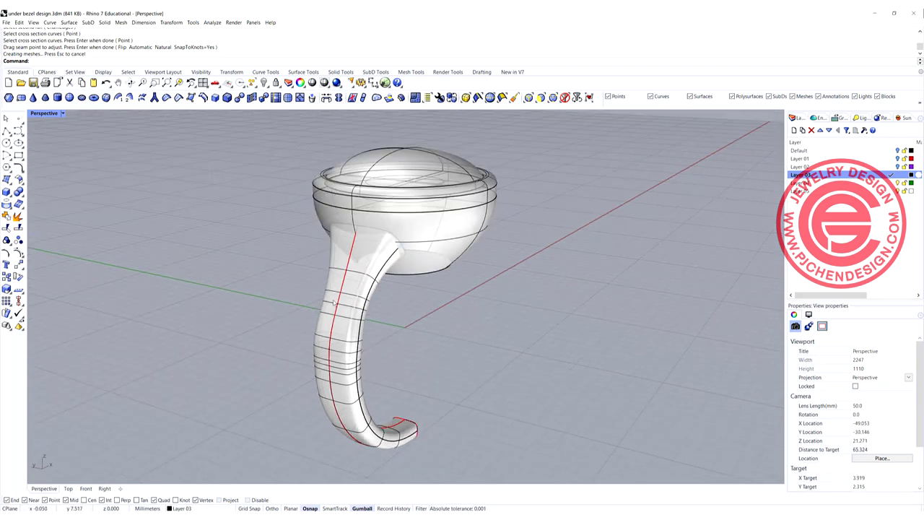
right_click_drag(354, 245, 395, 284)
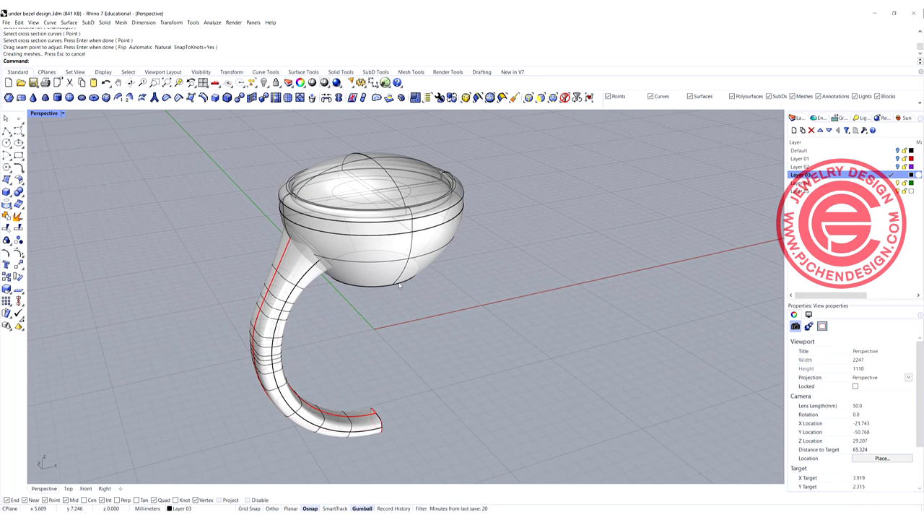
Duplicate the upper end edges of the swept shank as curves with DupEdge.
type("Edge")
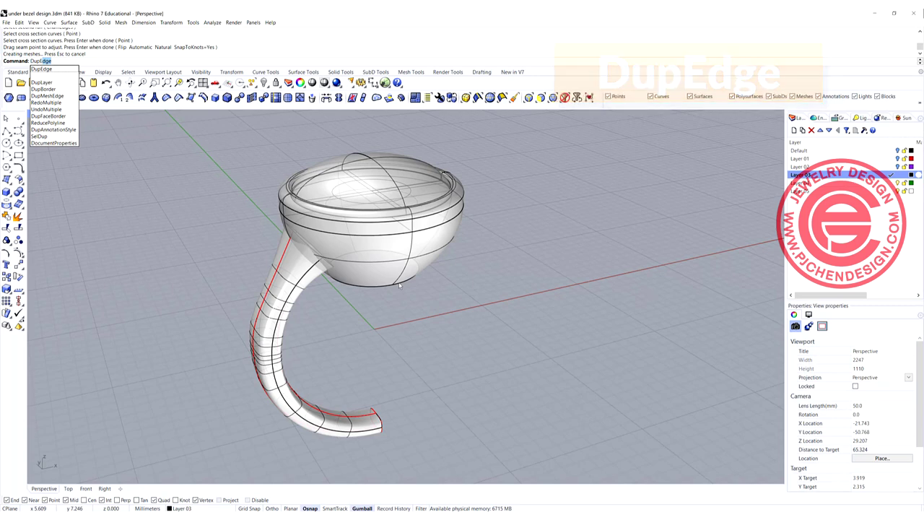
key("Return")
left_click(327, 266)
right_click_drag(337, 259, 361, 255)
scroll(362, 256, "up", 2)
key("Return")
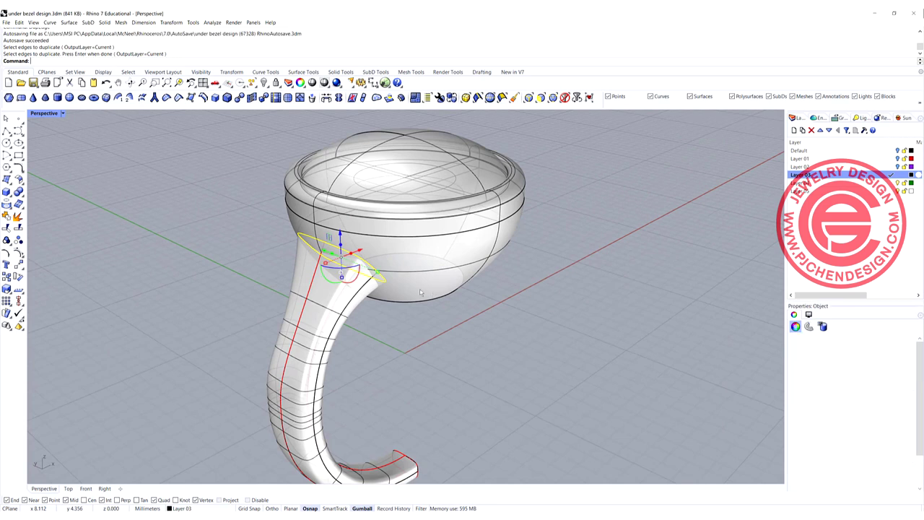
Join the duplicated end edges and delete the swept shank surface.
type("join")
key("Return")
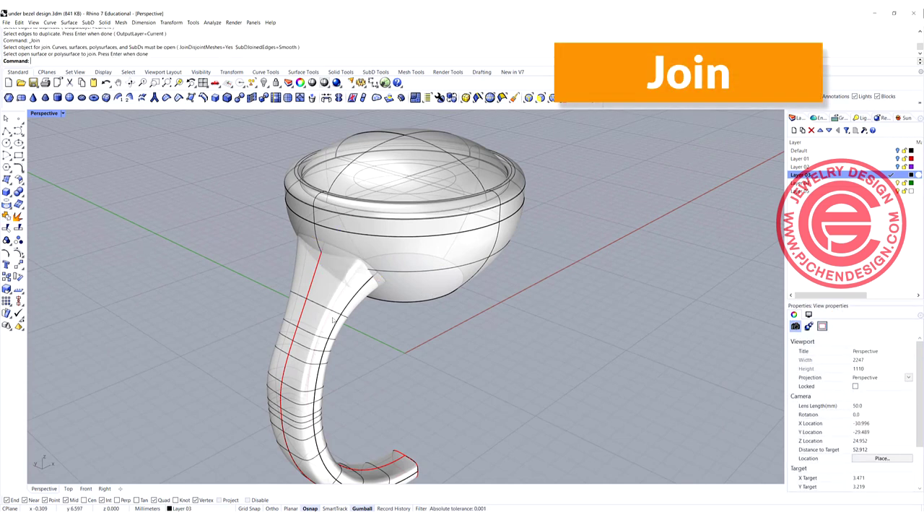
left_click(377, 275)
key("Delete")
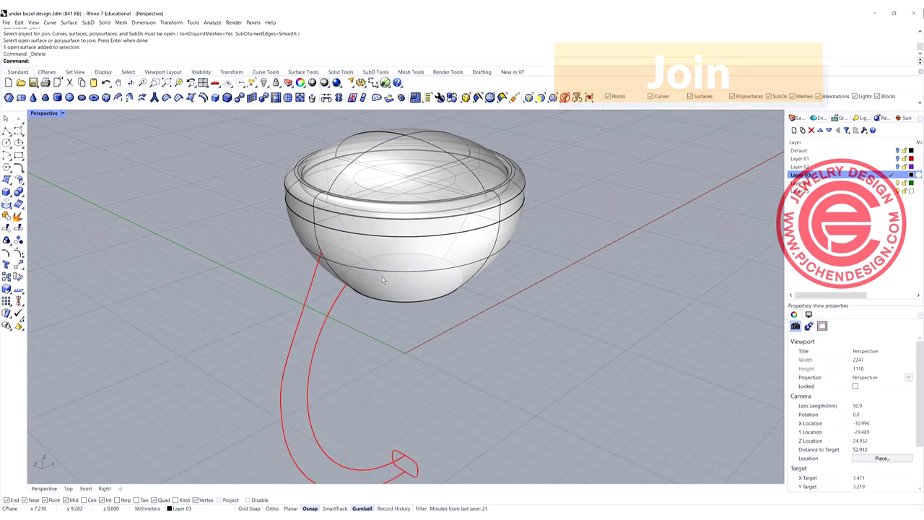
Set the display color of the duplicated upper profile curve to Red.
left_click(376, 273)
left_click(909, 379)
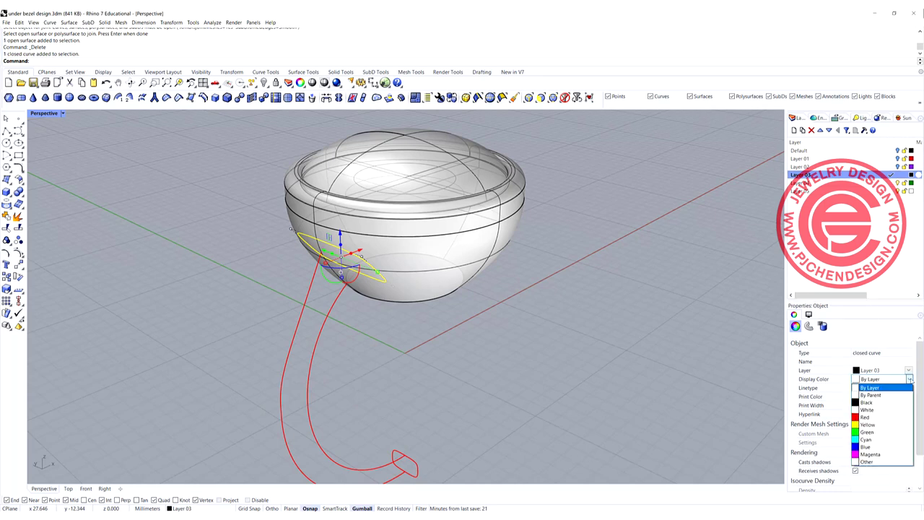
left_click(877, 418)
scroll(442, 325, "down", 3)
left_click(442, 325)
Scale the upper profile curve narrower across the shank's width so the shank tapers toward the bezel.
right_click_drag(442, 325, 506, 269)
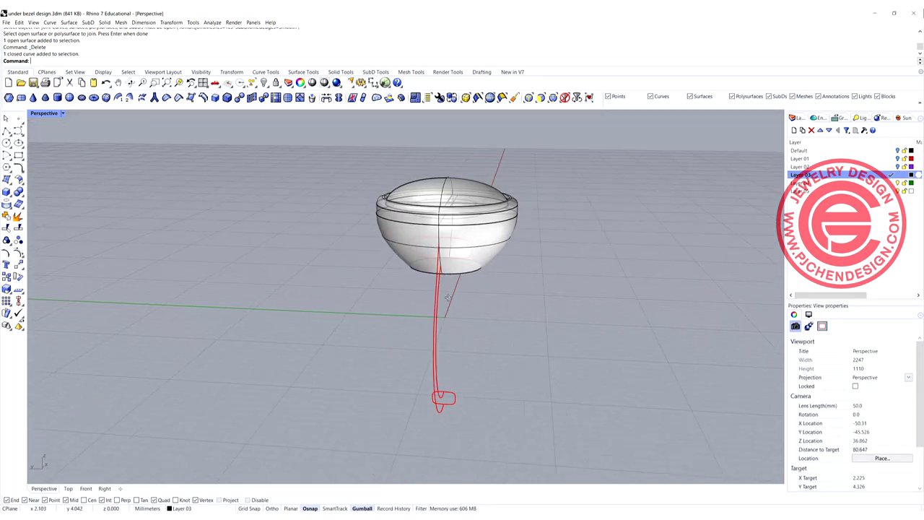
scroll(460, 260, "up", 4)
left_click(493, 243)
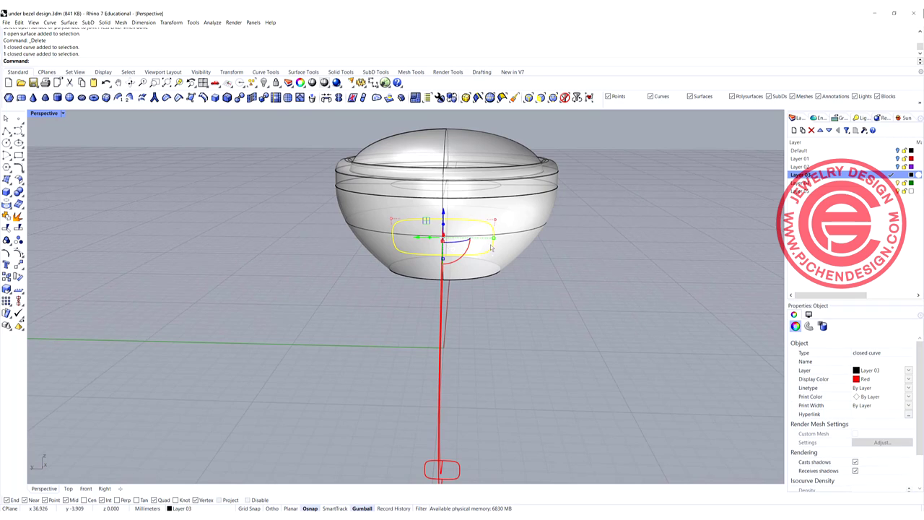
left_click_drag(496, 242, 451, 238)
scroll(514, 271, "down", 4)
right_click_drag(552, 306, 465, 311)
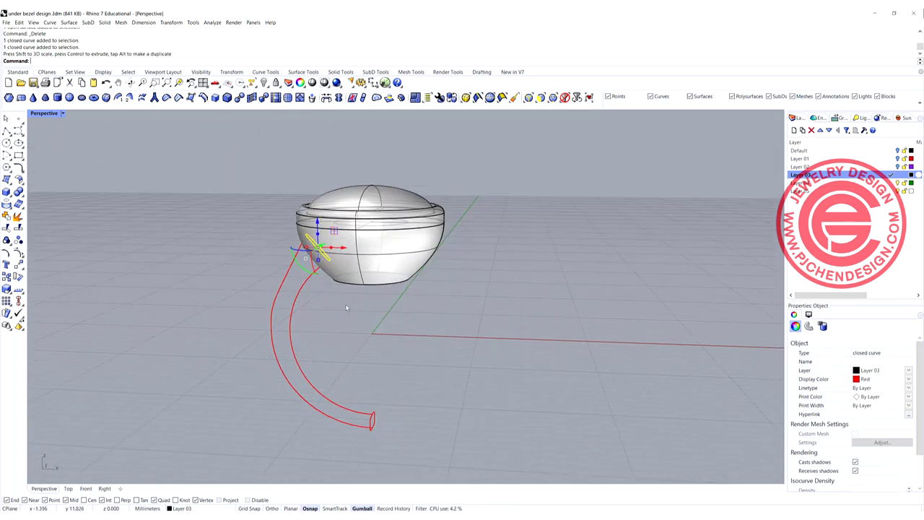
right_click_drag(345, 308, 389, 304)
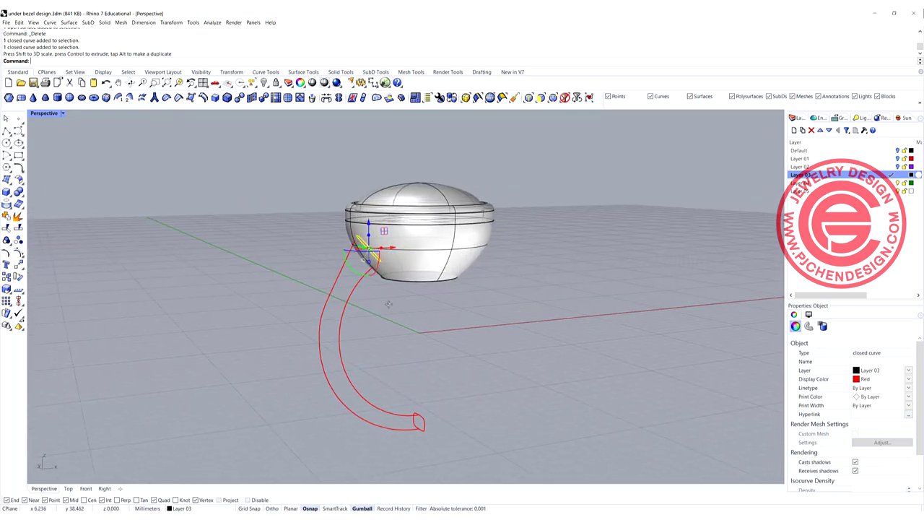
left_click(235, 249)
Start Sweep 2 Rails with the inner and outer shank curves as rails and the lower and upper profiles as cross sections.
left_click(70, 22)
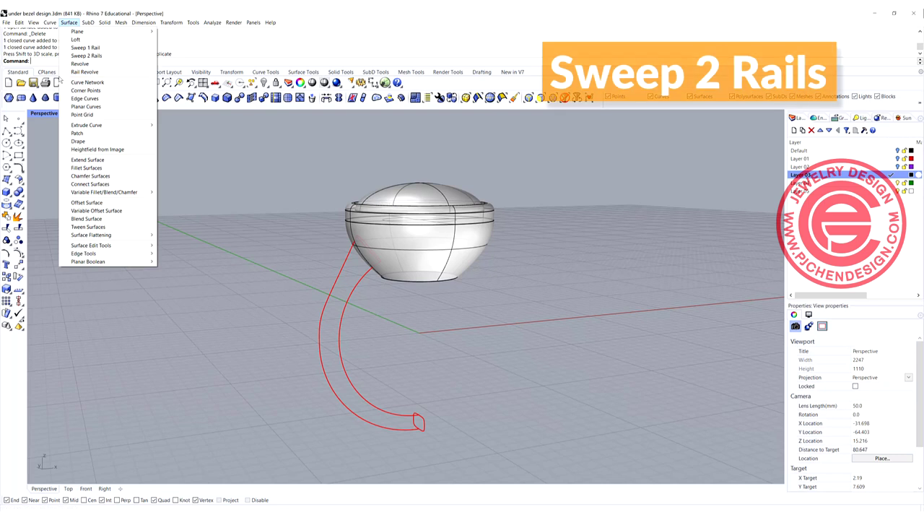
left_click(72, 55)
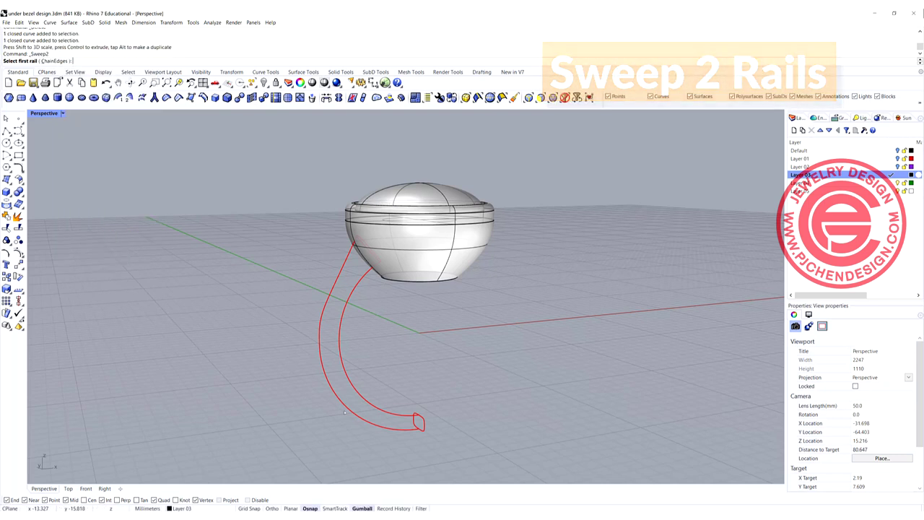
left_click(405, 419)
left_click(405, 429)
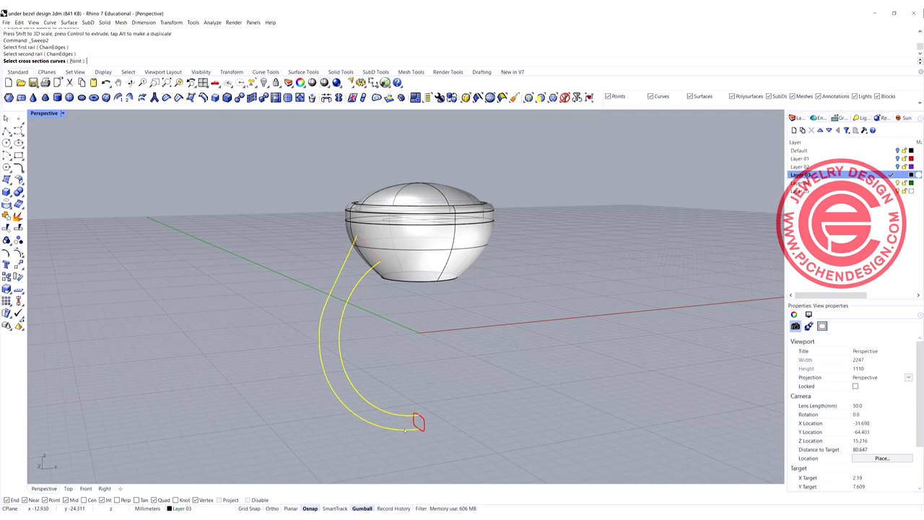
left_click(424, 425)
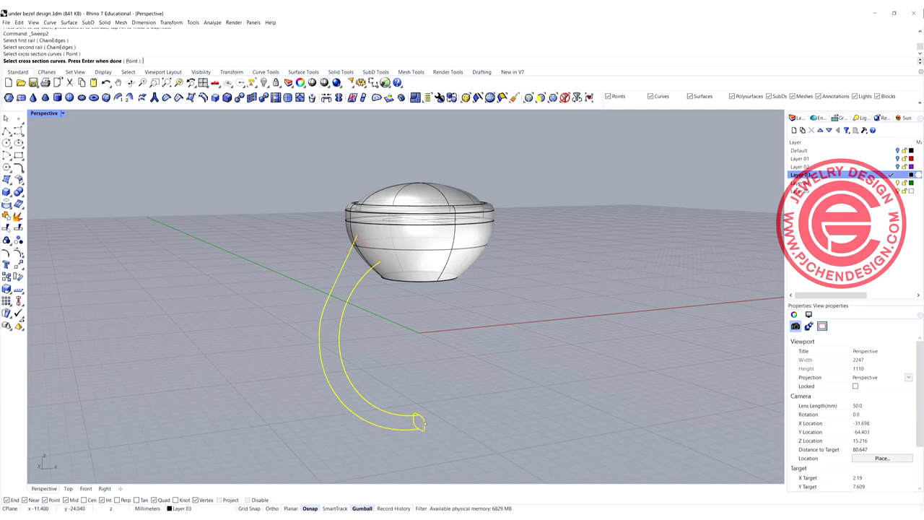
left_click(377, 257)
right_click(522, 343)
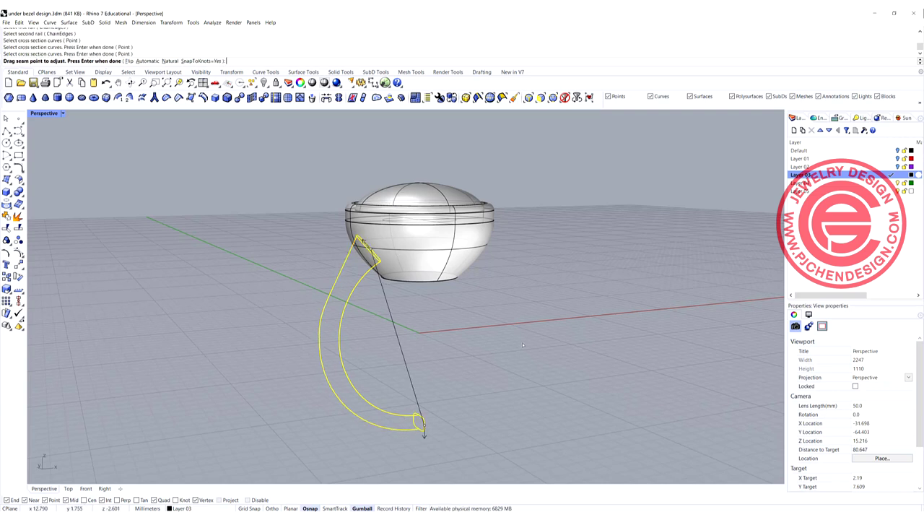
Align the seam points of both cross sections on their inner-rail side and accept them.
right_click_drag(522, 342, 577, 311)
left_click(469, 238)
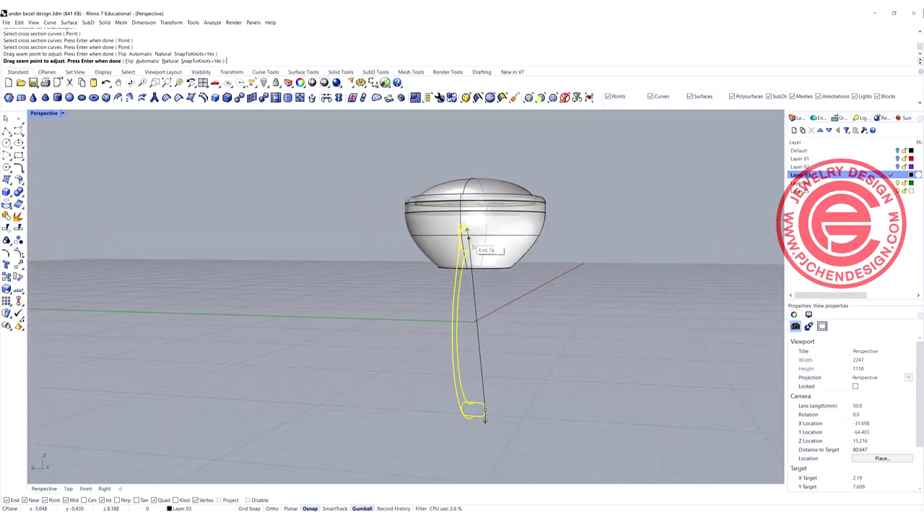
left_click(466, 251)
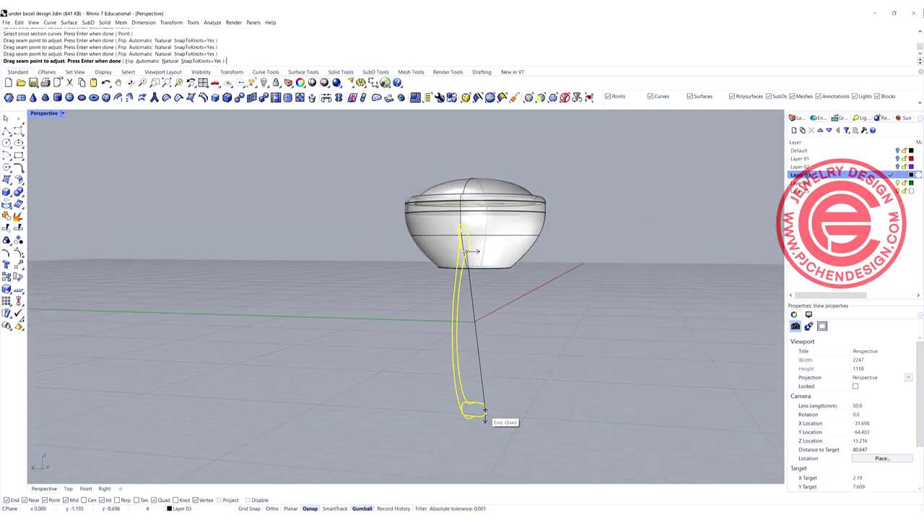
left_click_drag(484, 410, 475, 403)
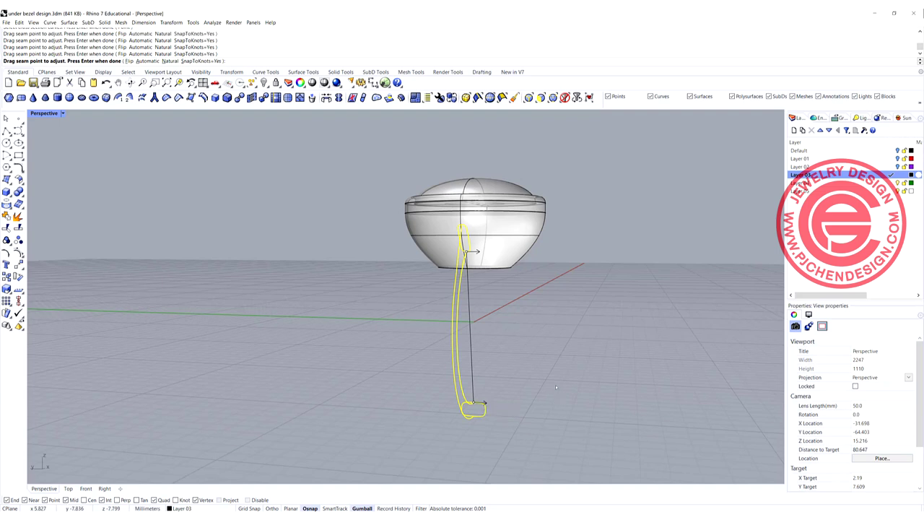
scroll(514, 363, "up", 2)
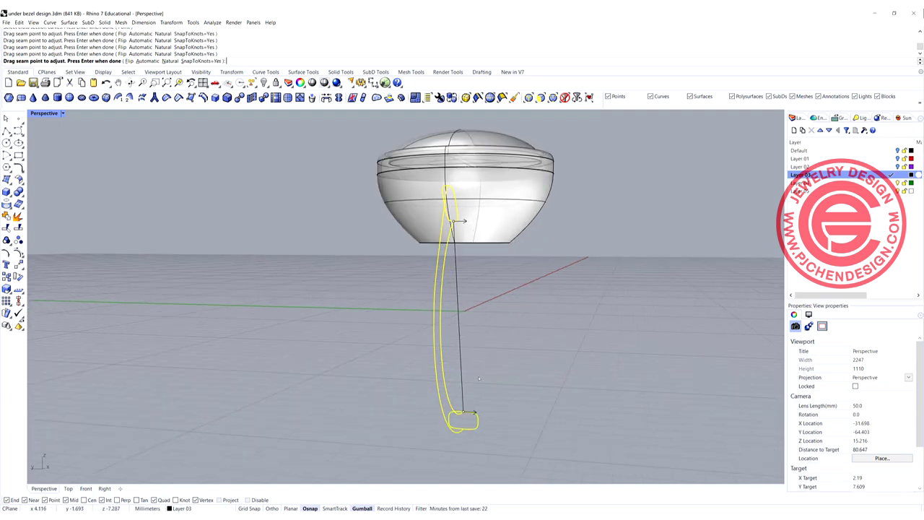
key("Return")
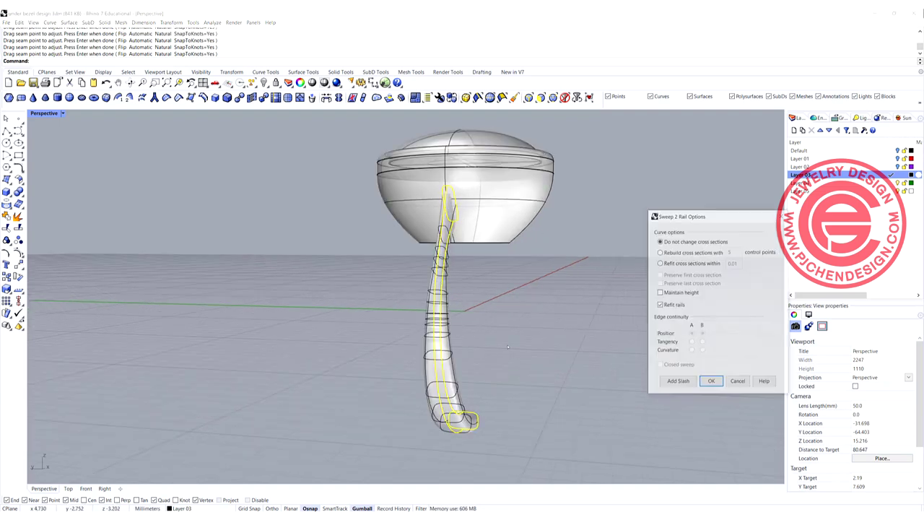
Turn on Maintain height for the two-rail sweep and create the tapered half shank.
right_click_drag(498, 344, 527, 321)
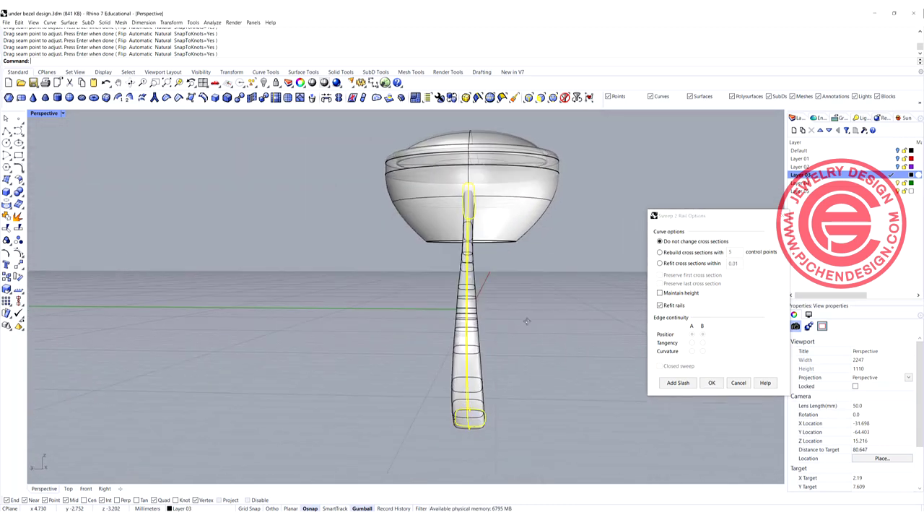
left_click(659, 293)
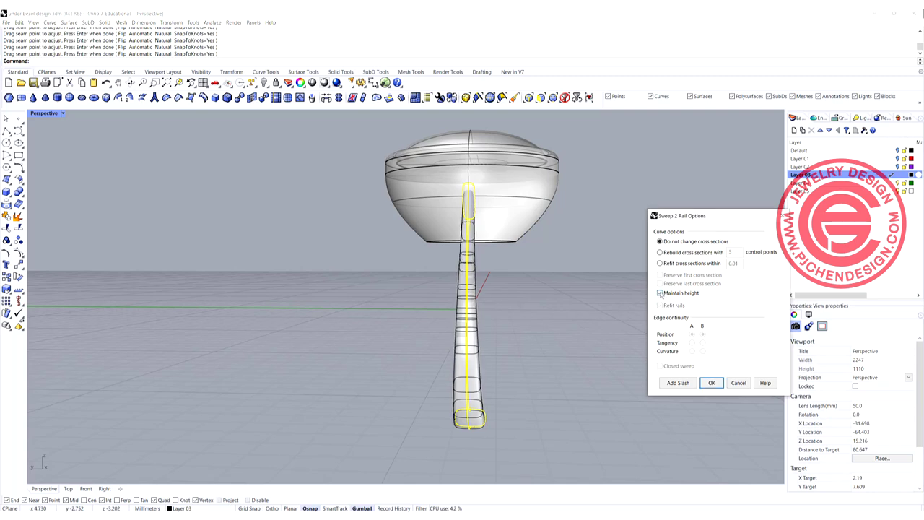
right_click_drag(470, 282, 296, 242)
right_click_drag(351, 307, 316, 296)
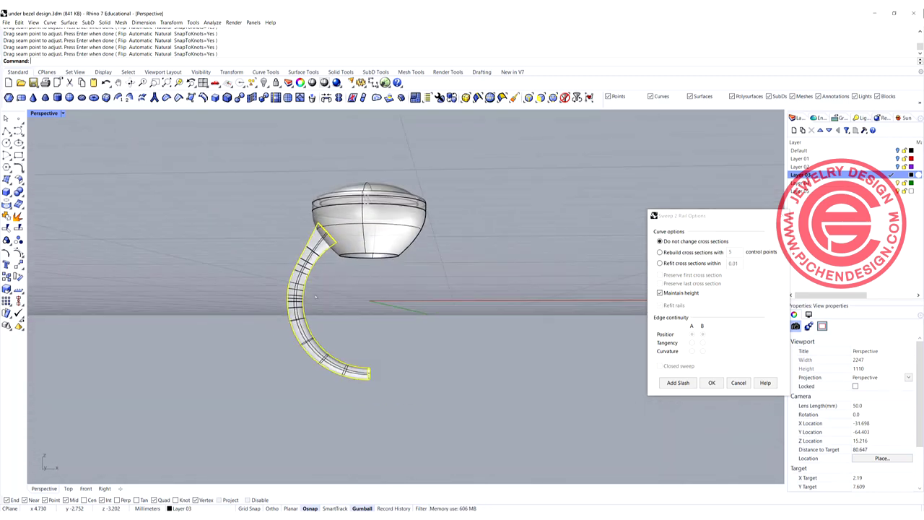
right_click_drag(375, 302, 376, 323)
left_click(713, 385)
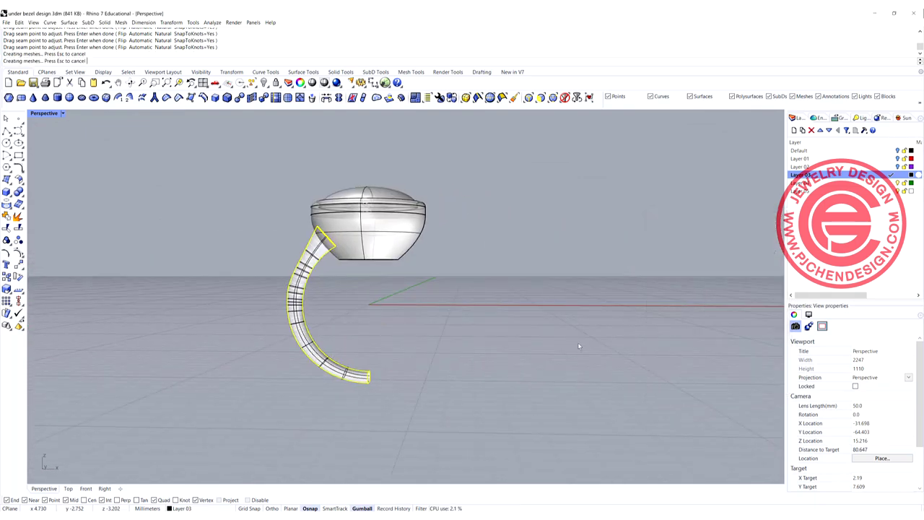
Mirror the half shank across the ring's vertical centre line in the Front view, keeping the original.
left_click(301, 278)
scroll(444, 309, "down", 4)
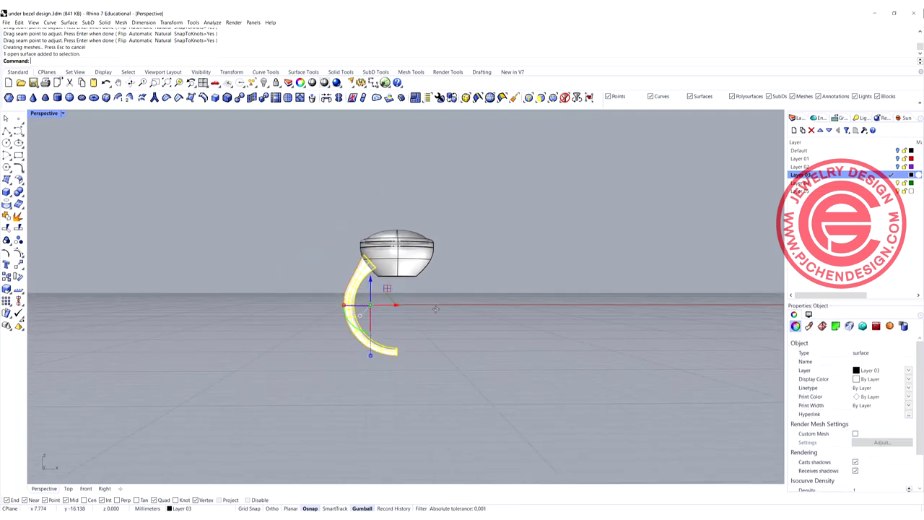
double_click(44, 113)
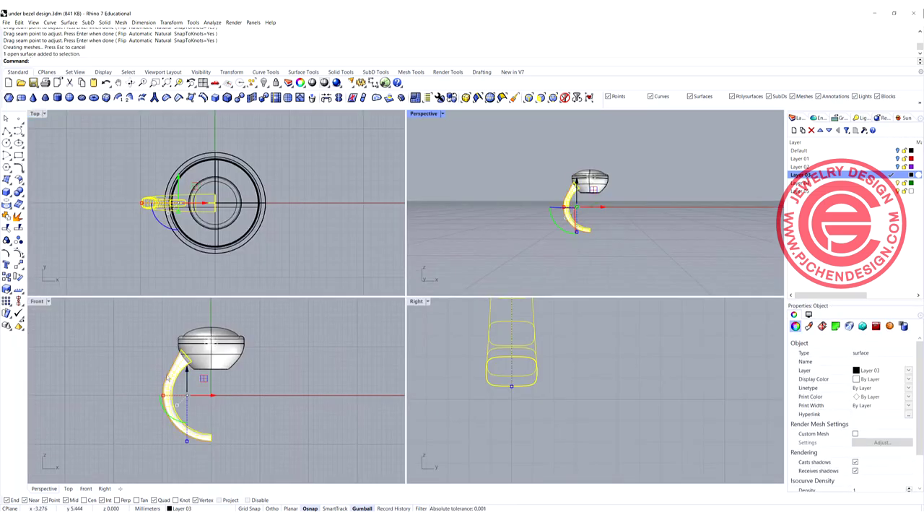
left_click(18, 264)
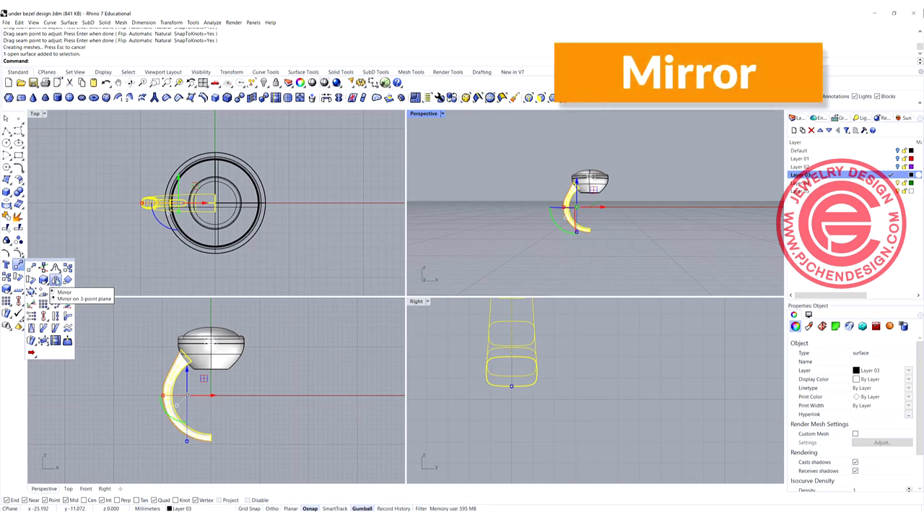
left_click(55, 281)
left_click(210, 434)
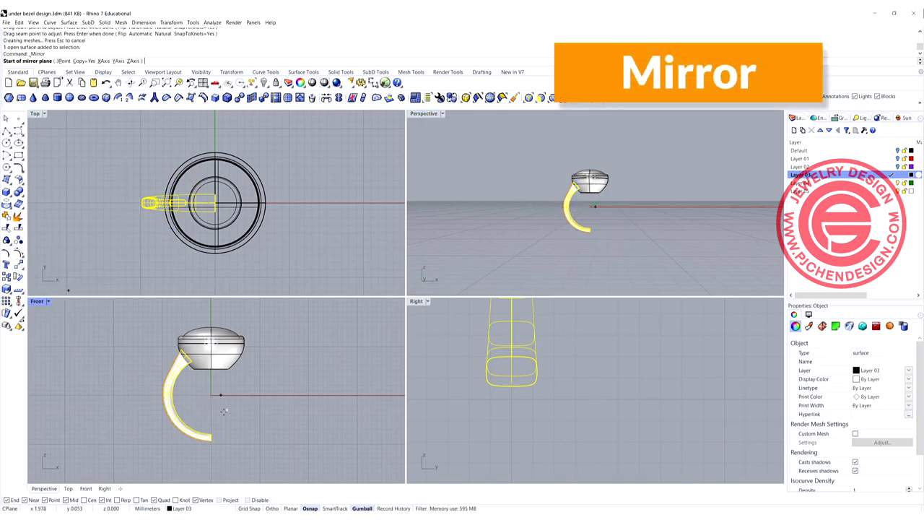
key("shift")
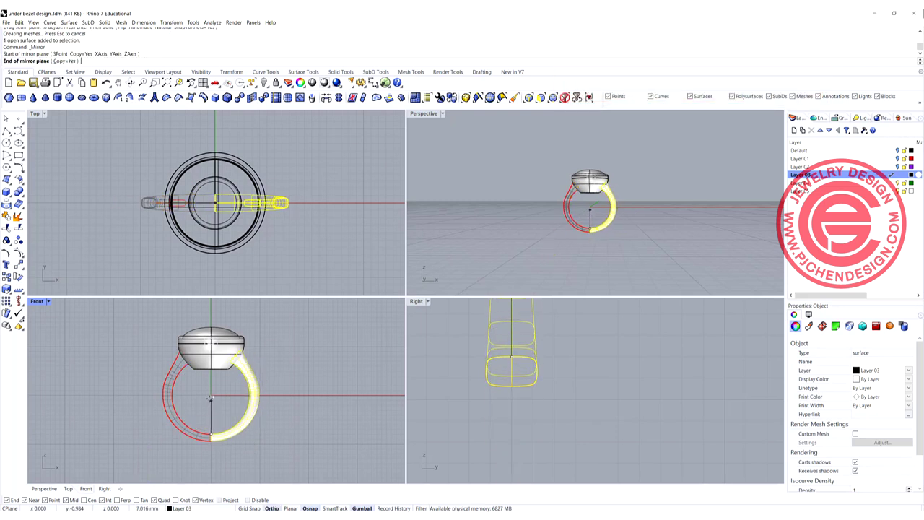
left_click(241, 386, "shift")
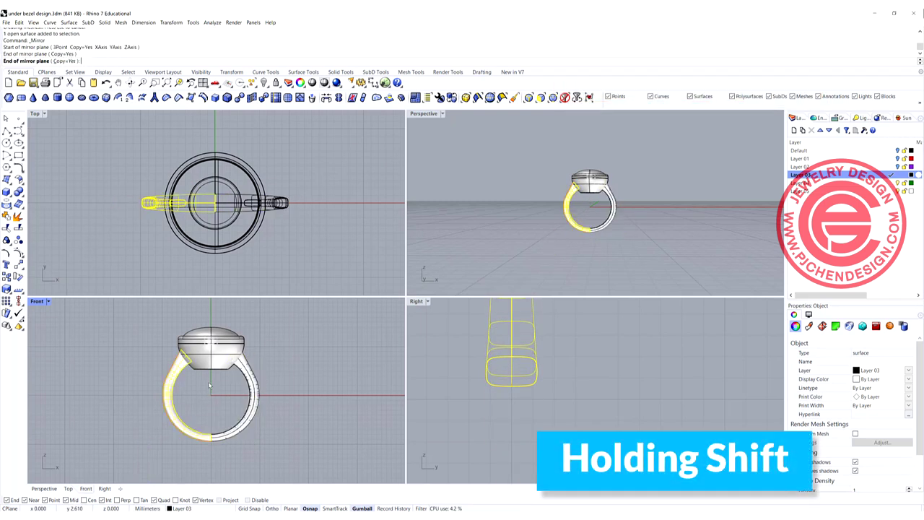
Join the two shank halves into one polysurface.
left_click(252, 379, "shift")
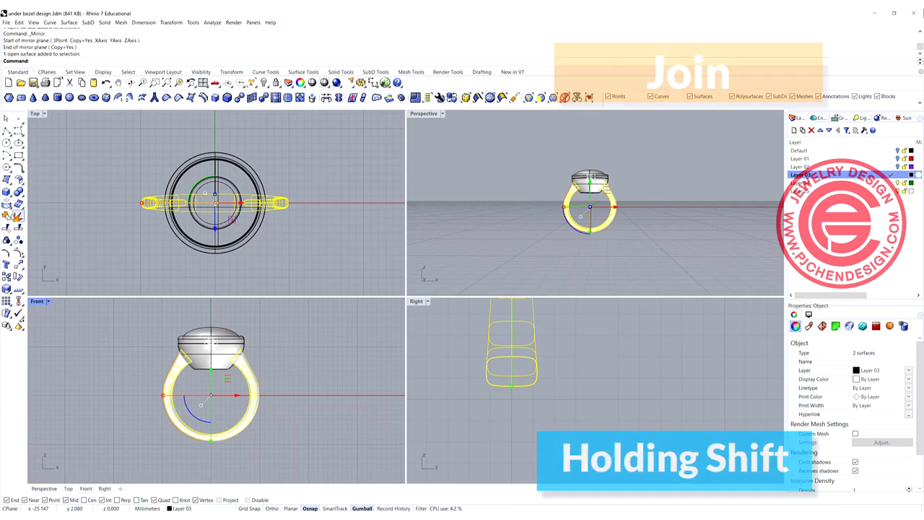
key("ctrl+j")
scroll(623, 194, "down", 4)
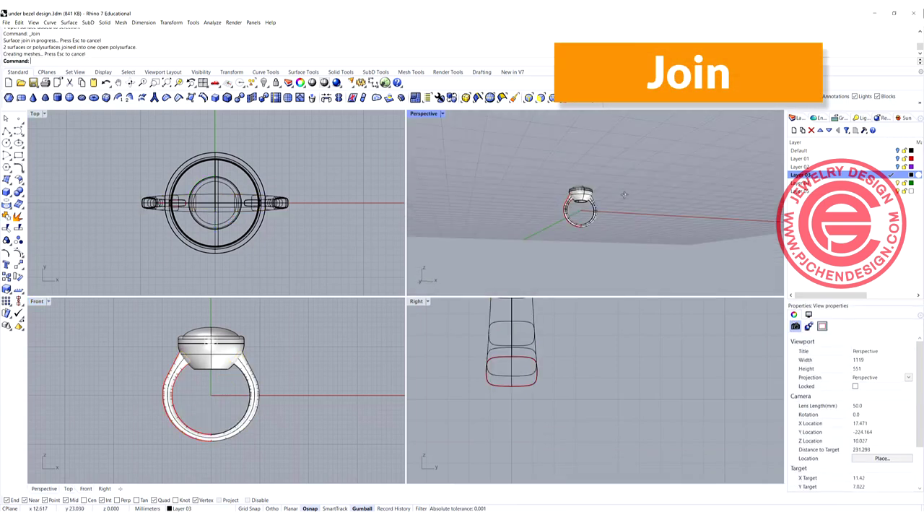
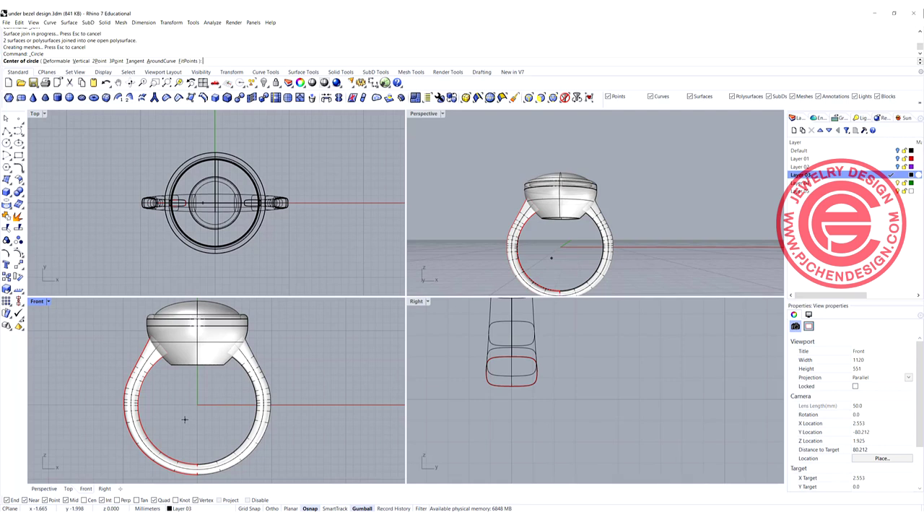
Draw a 16 mm diameter circle centered on the origin in the Front view.
type("0")
key("Return")
key("Escape")
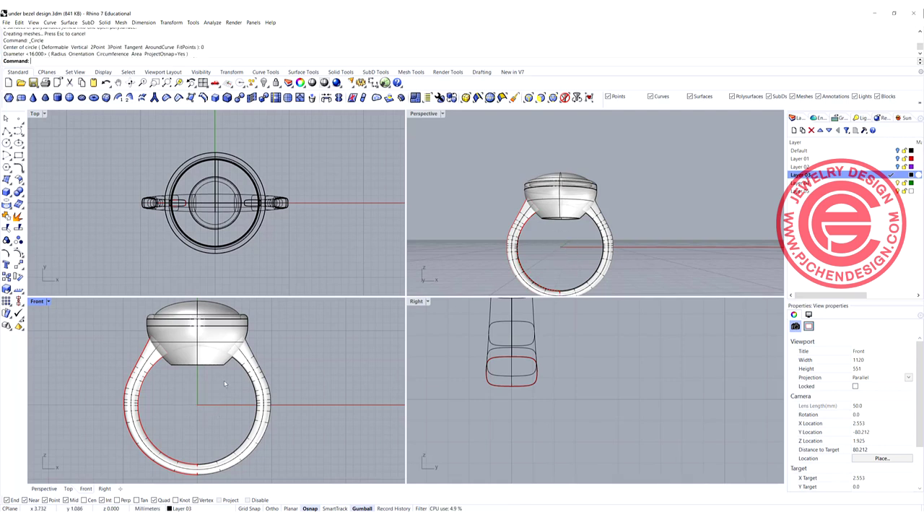
Trim away the portion of the under-bezel that falls inside the finger-hole circle.
left_click(204, 353)
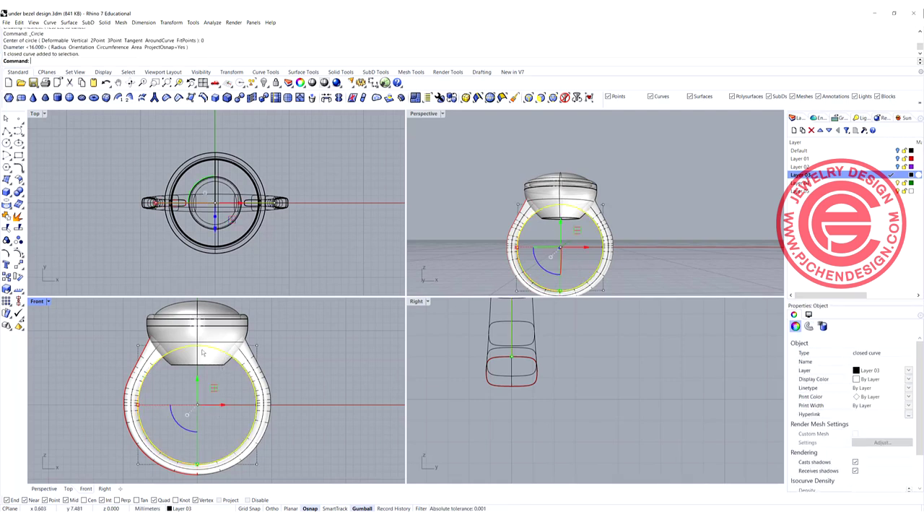
scroll(205, 353, "up", 4)
scroll(192, 343, "down", 4)
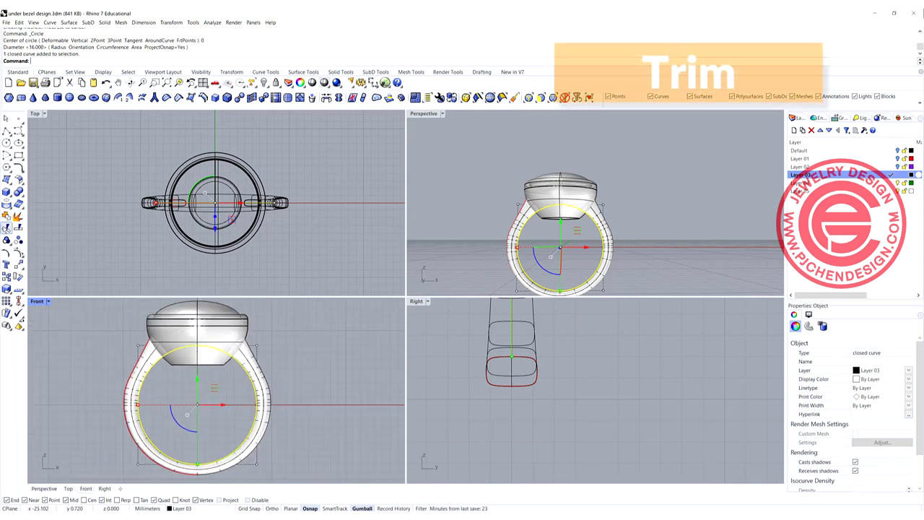
left_click(7, 227)
left_click(211, 358)
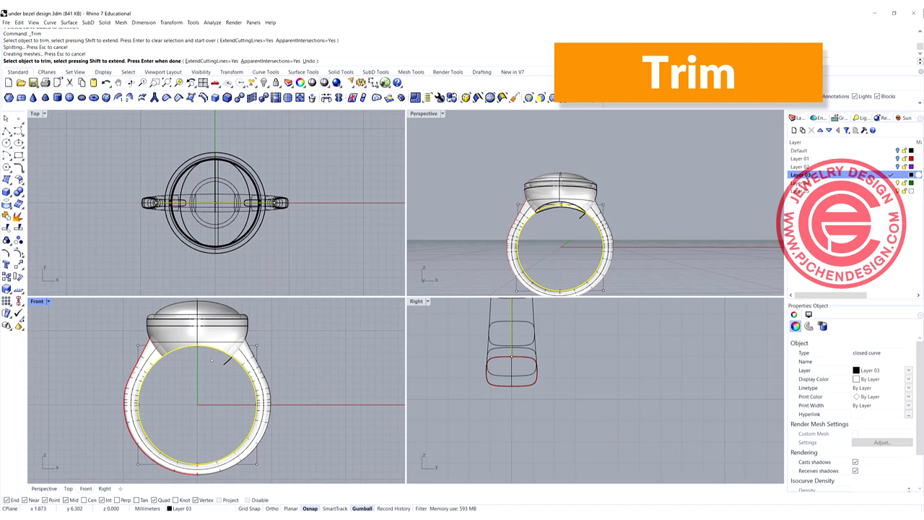
key("Return")
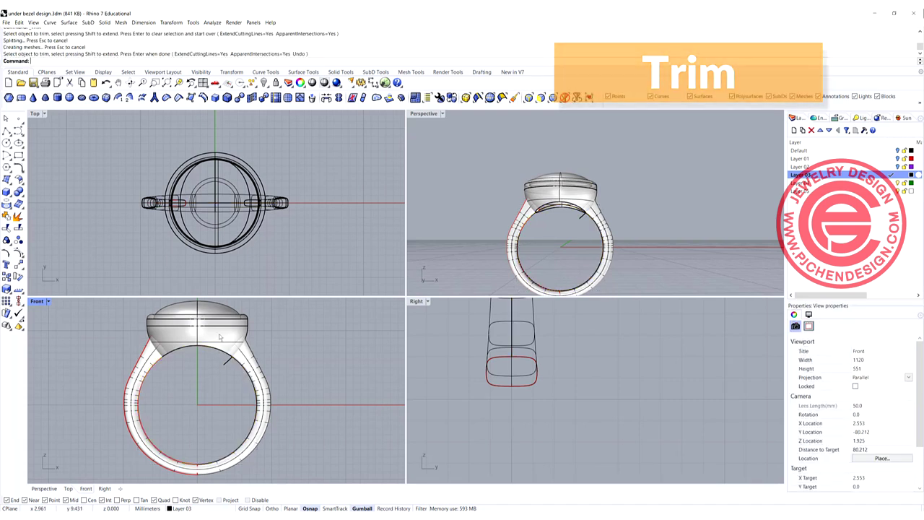
Select the trimmed under-bezel surface and run CreateUVCrv to unroll its boundary into flat curves.
left_click(222, 335)
scroll(246, 341, "down", 4)
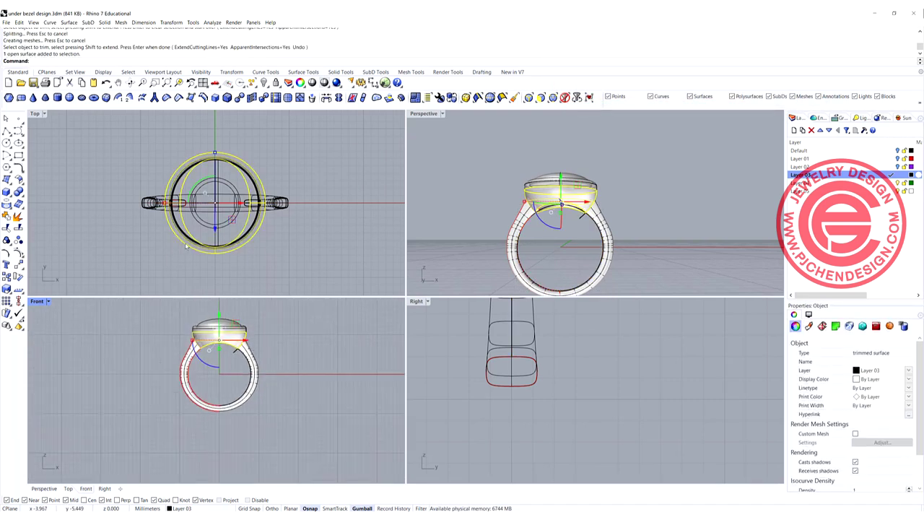
scroll(220, 192, "down", 4)
right_click_drag(264, 218, 207, 226)
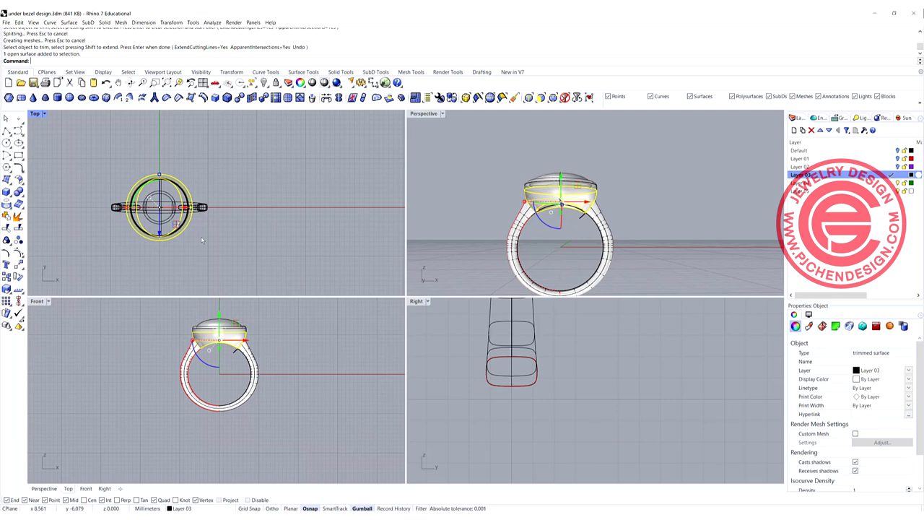
type("CreateUVCrv")
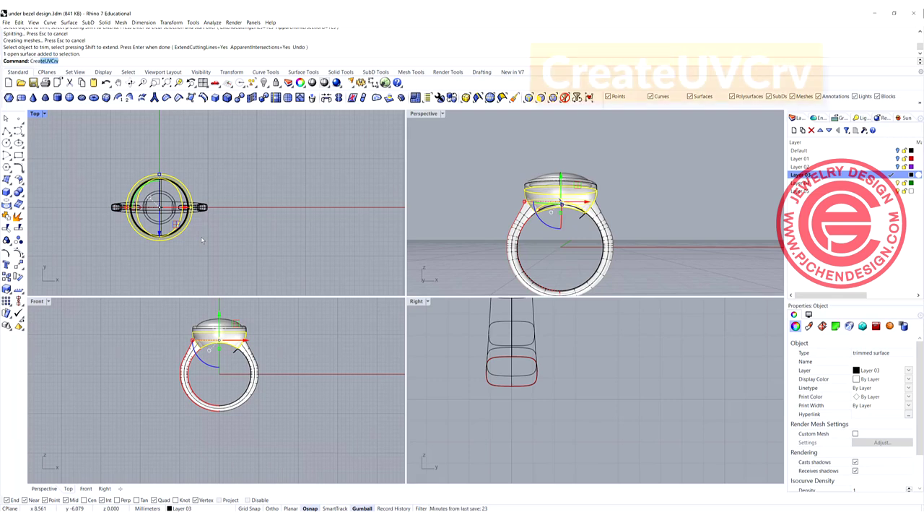
Create UV curves from the trimmed bezel surface and move them to an empty area beside the ring in the Top view.
key("Return")
key("Return")
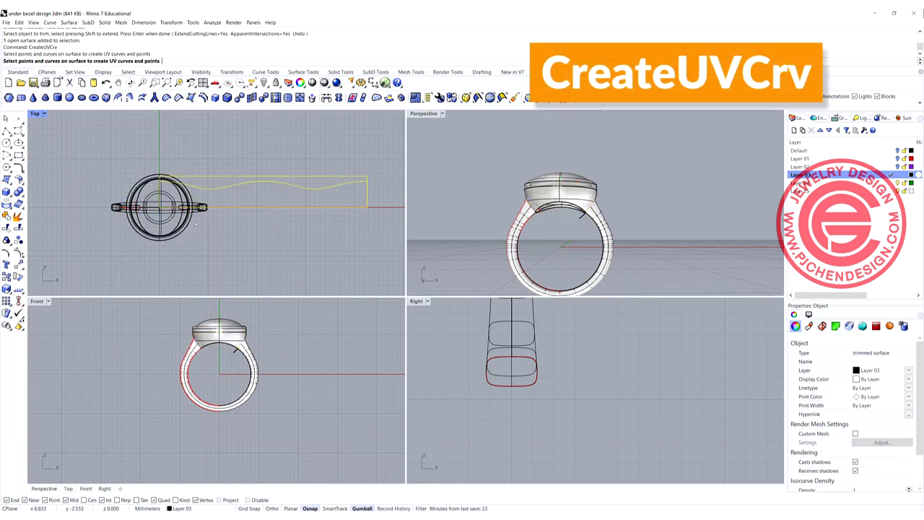
scroll(249, 227, "down", 2)
right_click_drag(248, 227, 211, 251)
left_click_drag(240, 205, 287, 143)
left_click(264, 202)
scroll(214, 176, "up", 2)
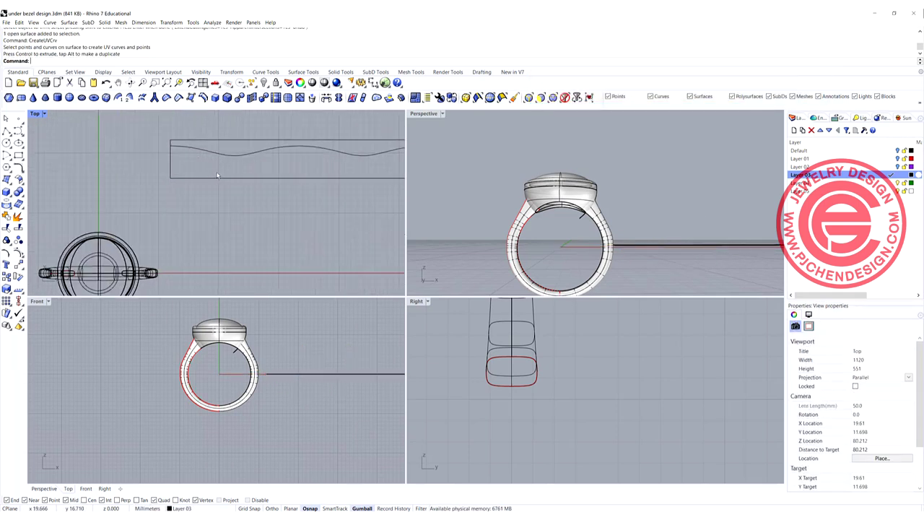
left_click(213, 176)
left_click(249, 197)
left_click(267, 213)
scroll(267, 213, "down", 2)
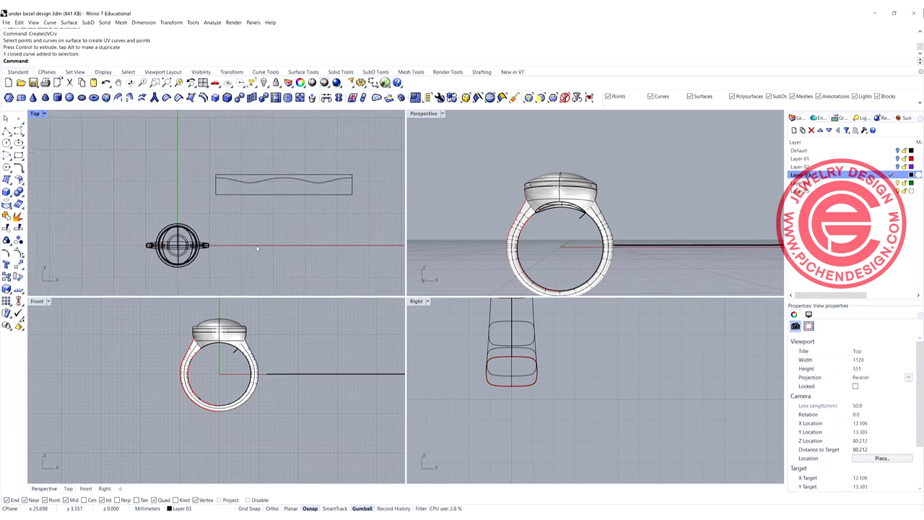
Shrink the trimmed bezel surface to its trimmed edges with ShrinkTrimmedSrf.
scroll(212, 340, "up", 2)
scroll(208, 341, "up", 3)
left_click(250, 337)
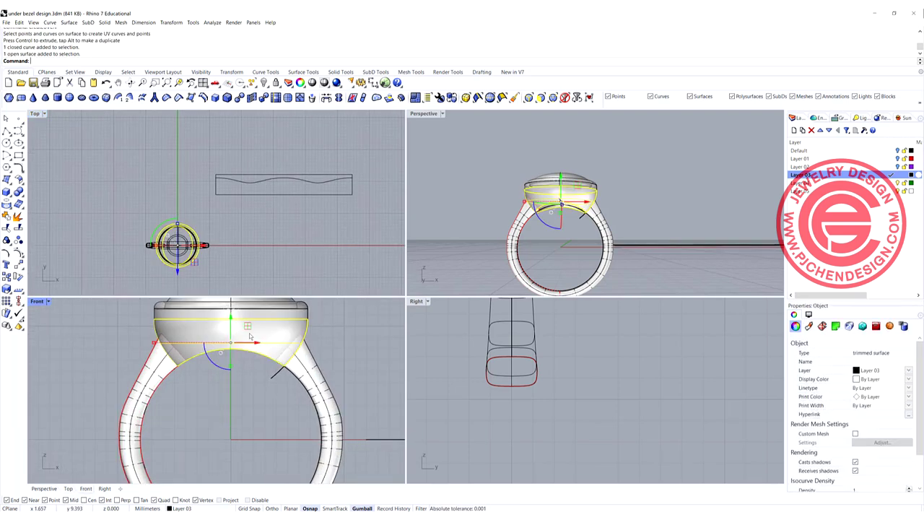
type("Shrink")
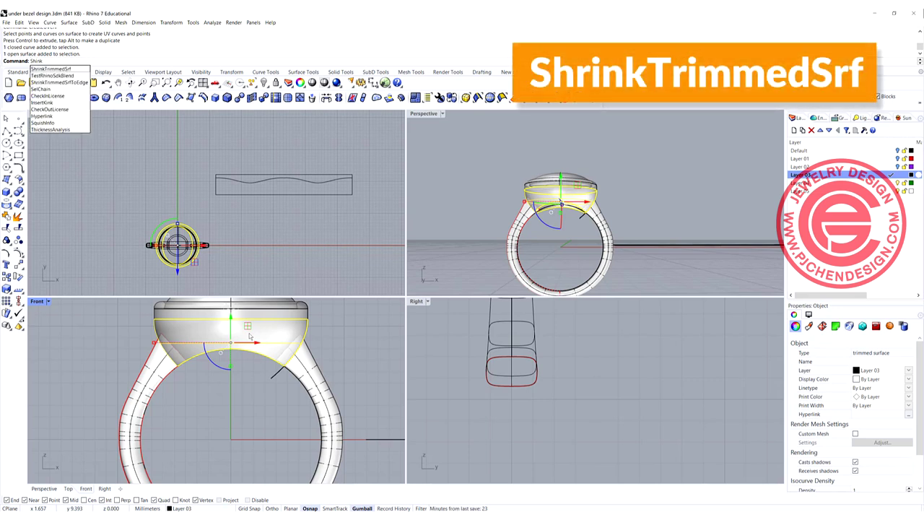
key("Return")
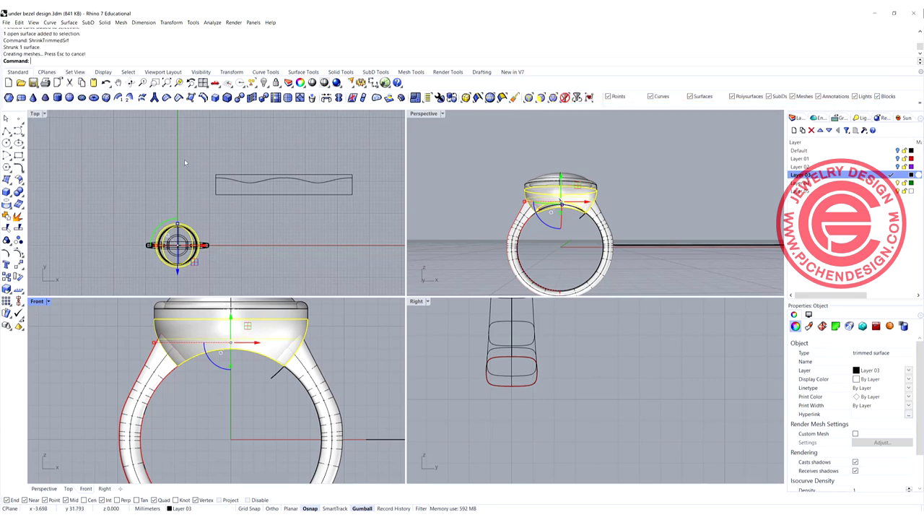
left_click(287, 263)
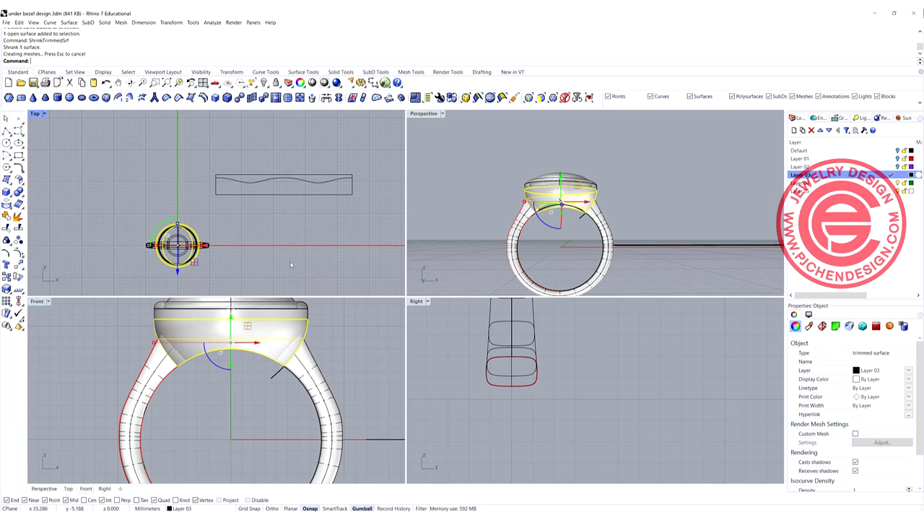
Create UV curves from the shrunken bezel surface and place them just below the first set of UV curves.
left_click(246, 331)
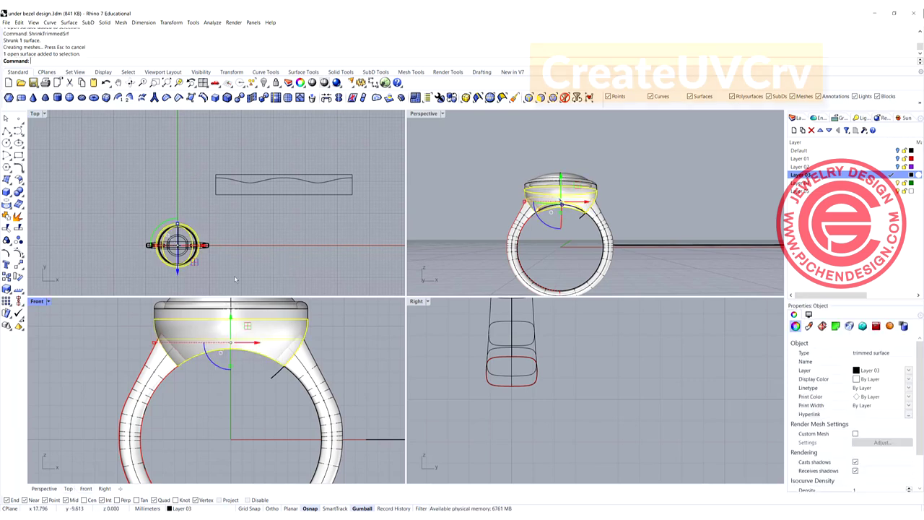
type("CreateUVCrv")
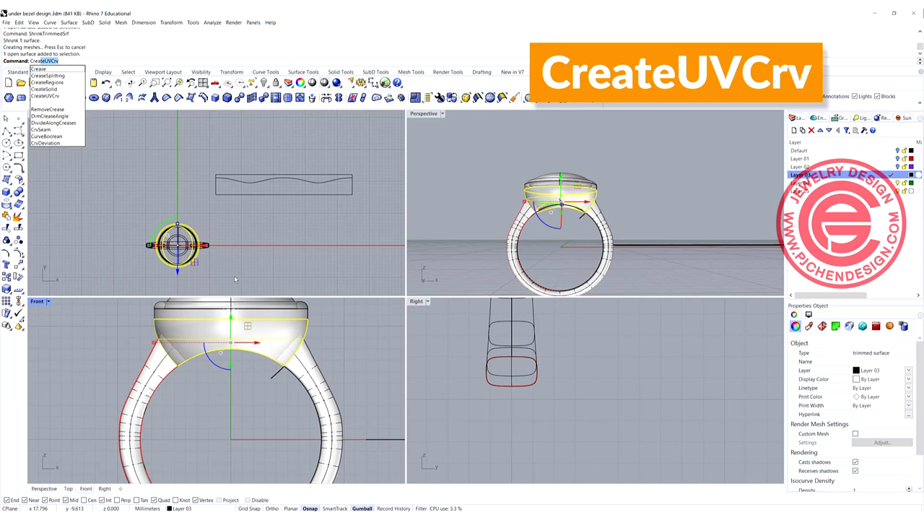
key("Return")
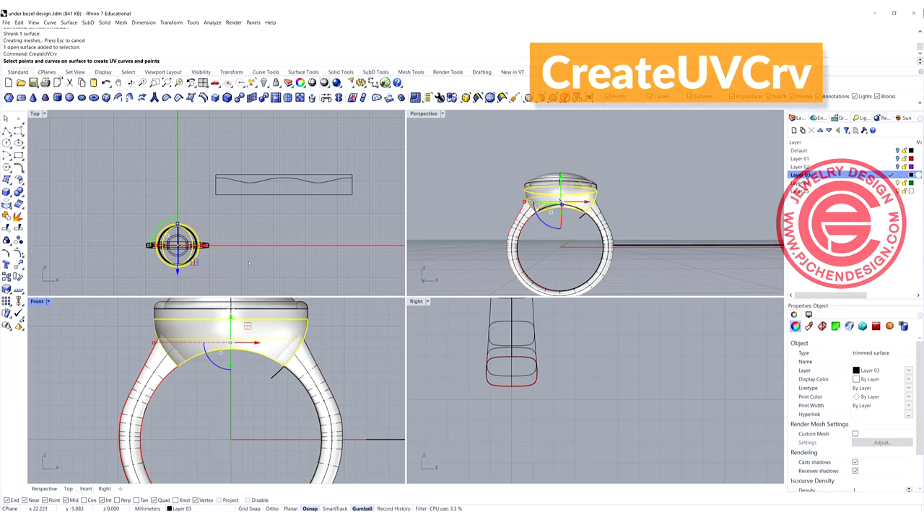
key("Return")
left_click_drag(263, 220, 301, 199)
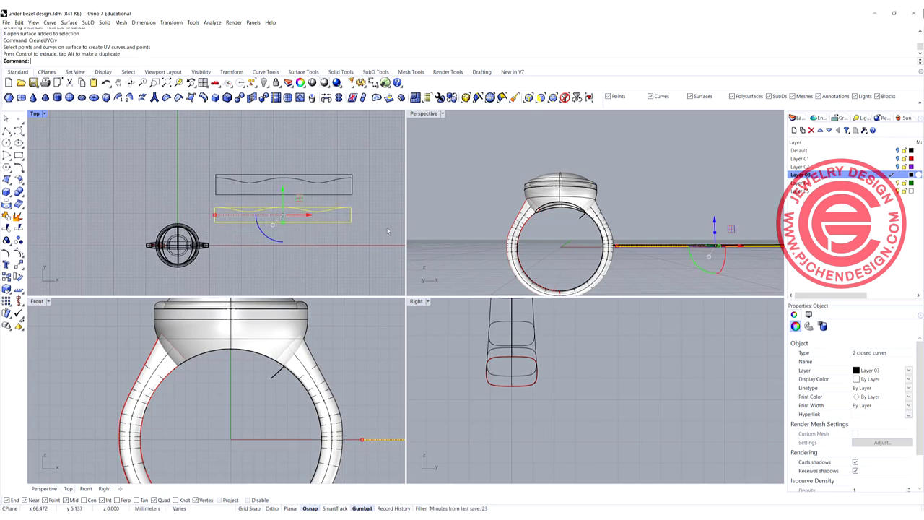
left_click(345, 198)
Compare the boundary rectangles and wavy trim curves of the two UV curve sets in an enlarged Top view.
scroll(290, 208, "up", 8)
scroll(297, 214, "down", 4)
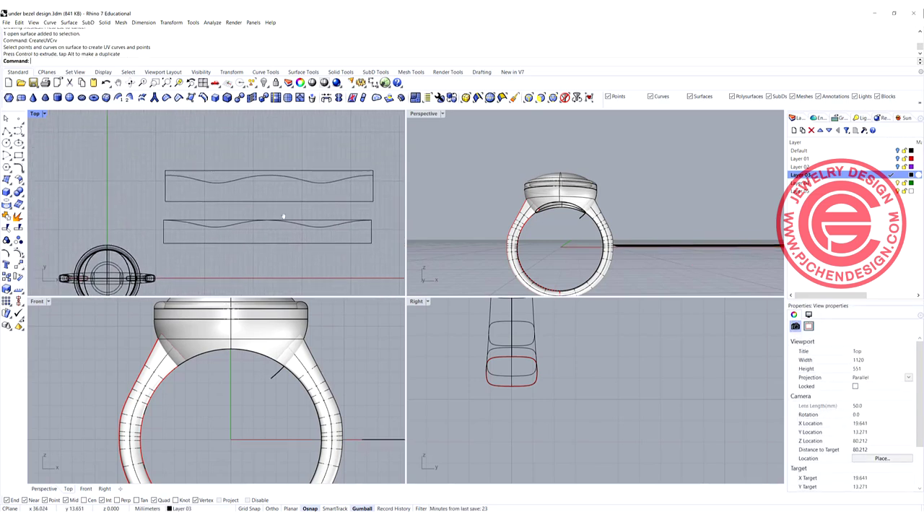
left_click(309, 226)
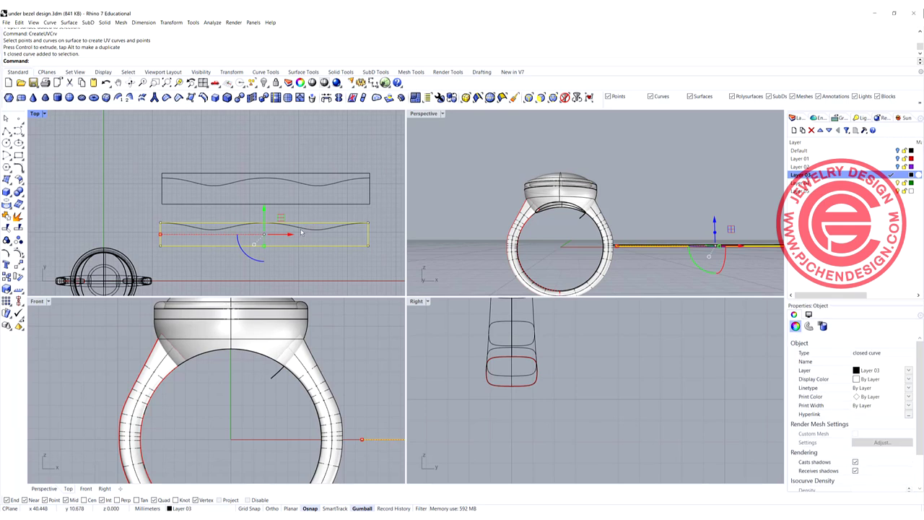
left_click(312, 178)
scroll(296, 181, "up", 2)
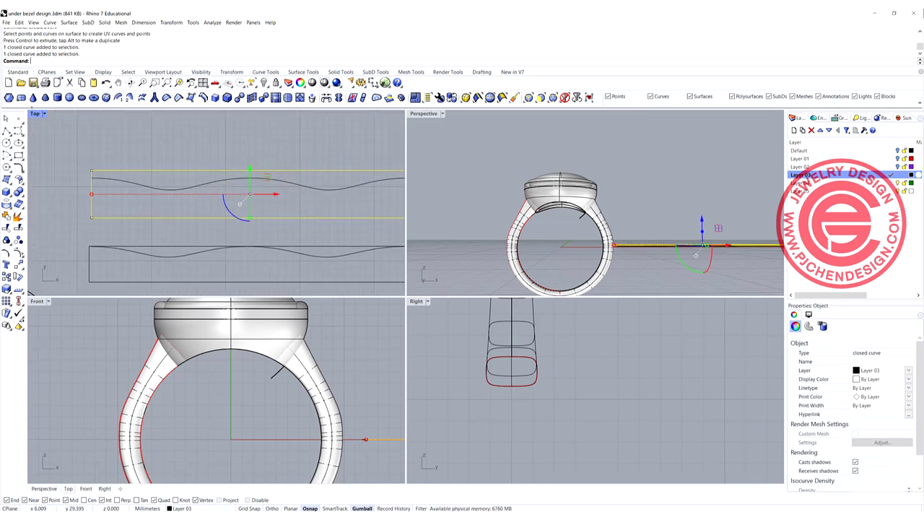
double_click(34, 114)
scroll(305, 208, "down", 3)
left_click(456, 265)
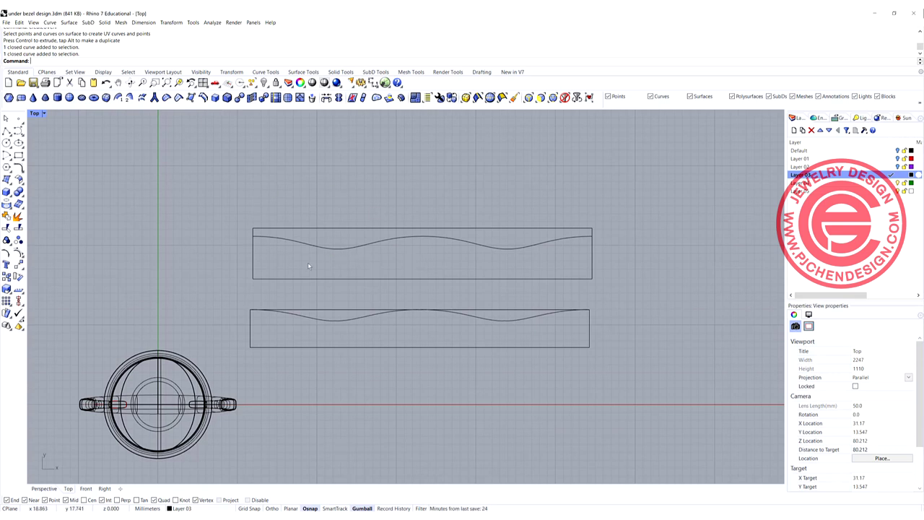
left_click(439, 231)
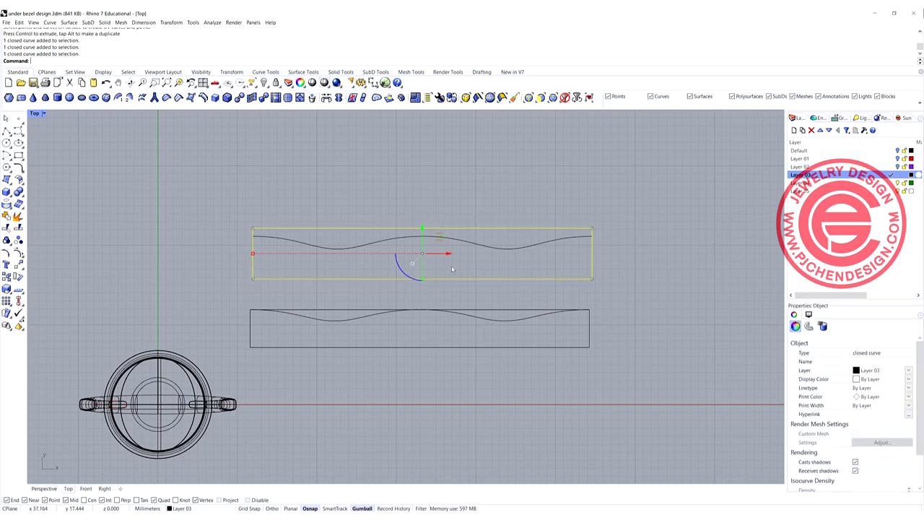
key("Escape")
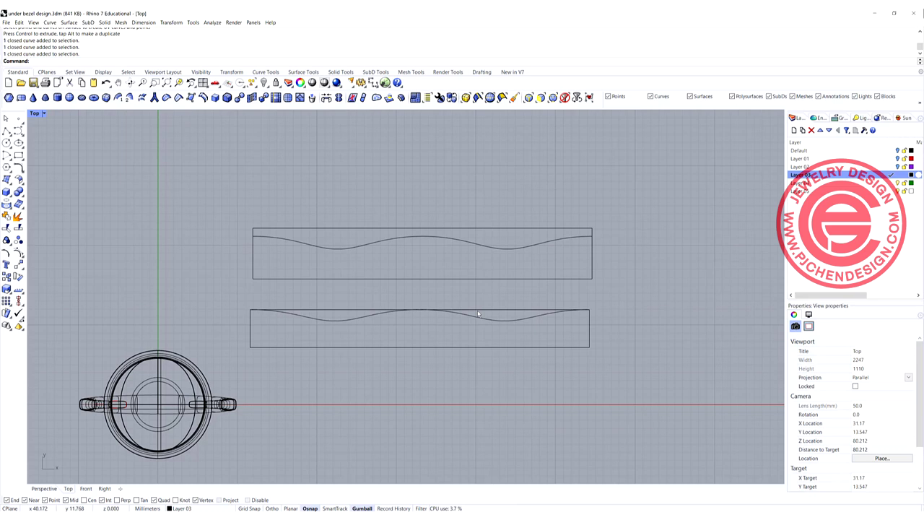
left_click(478, 312)
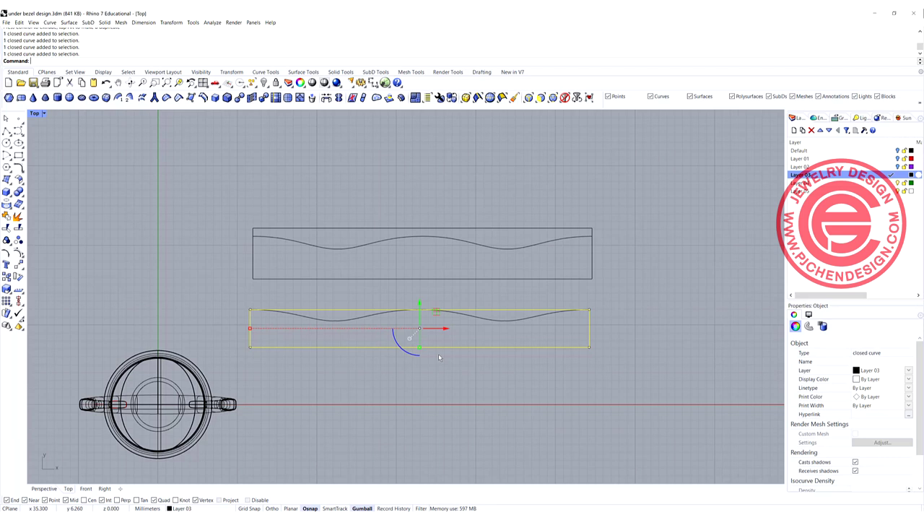
Delete the upper UV curve set, both its rectangle and its wavy curve, made before the surface was shrunk.
scroll(438, 356, "down", 2)
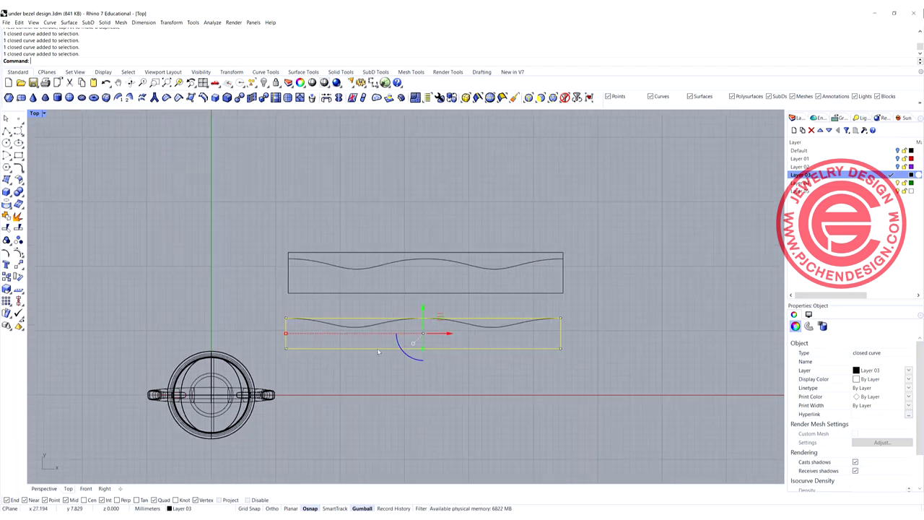
left_click(416, 371)
left_click_drag(681, 151, 557, 262)
key("Delete")
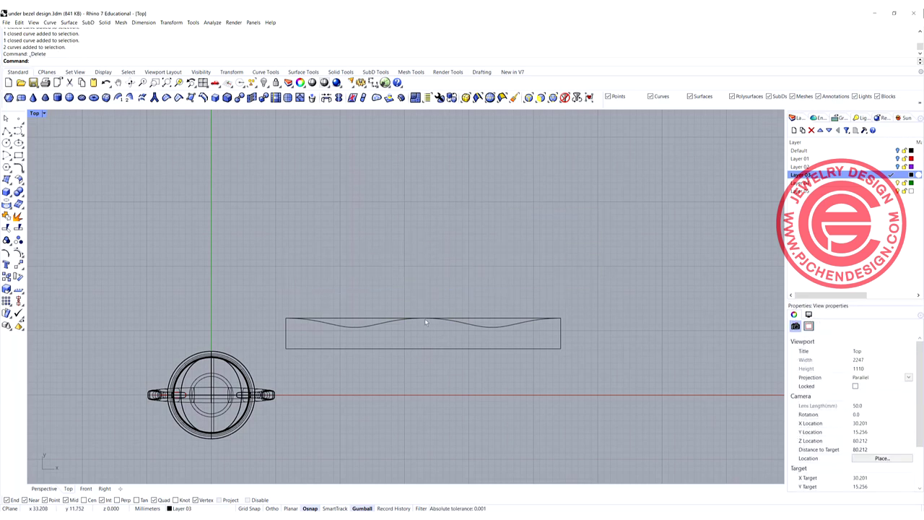
Explode the remaining UV boundary rectangle into separate lines.
scroll(425, 322, "up", 1)
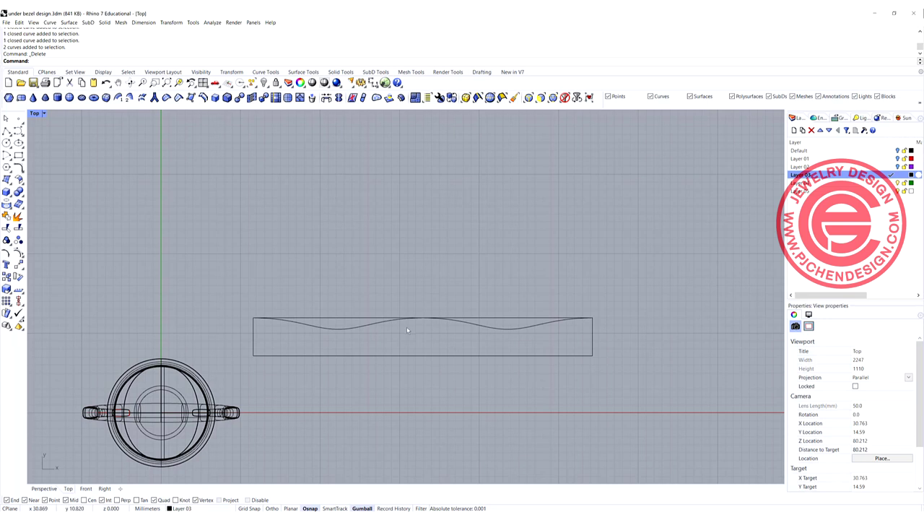
right_click_drag(376, 320, 374, 305)
left_click(373, 304)
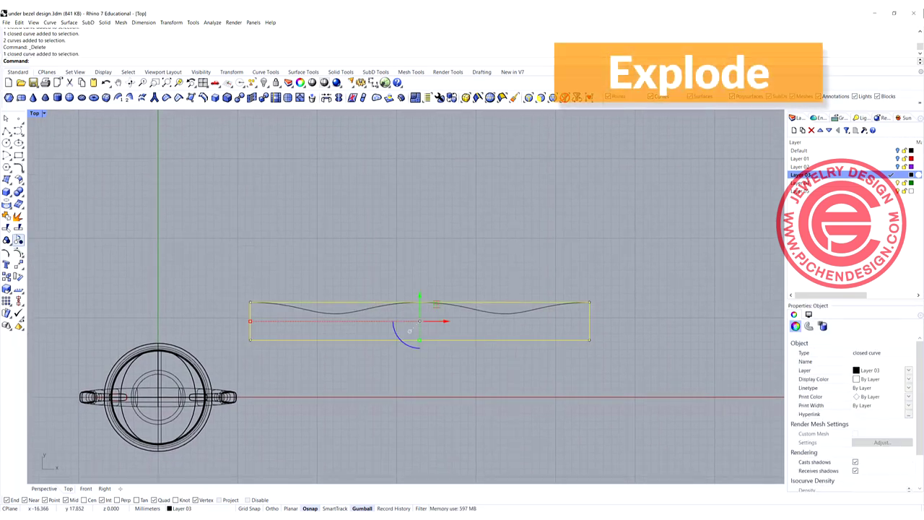
left_click(16, 217)
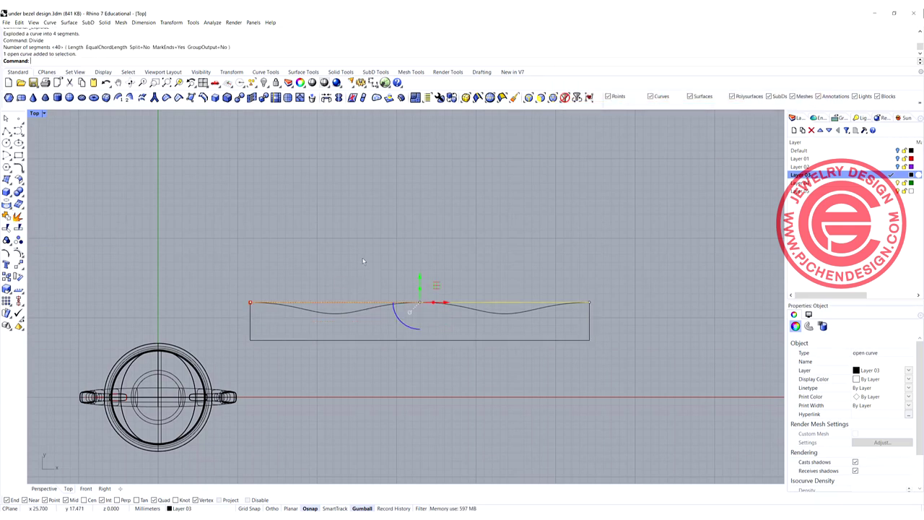
Divide the upper edge line of the UV rectangle into 10 segments with marker points.
key("Return")
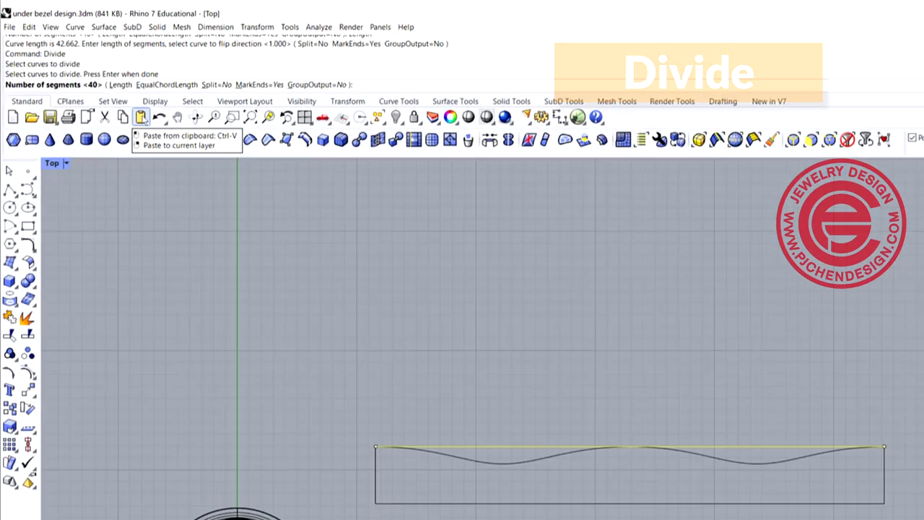
type("10")
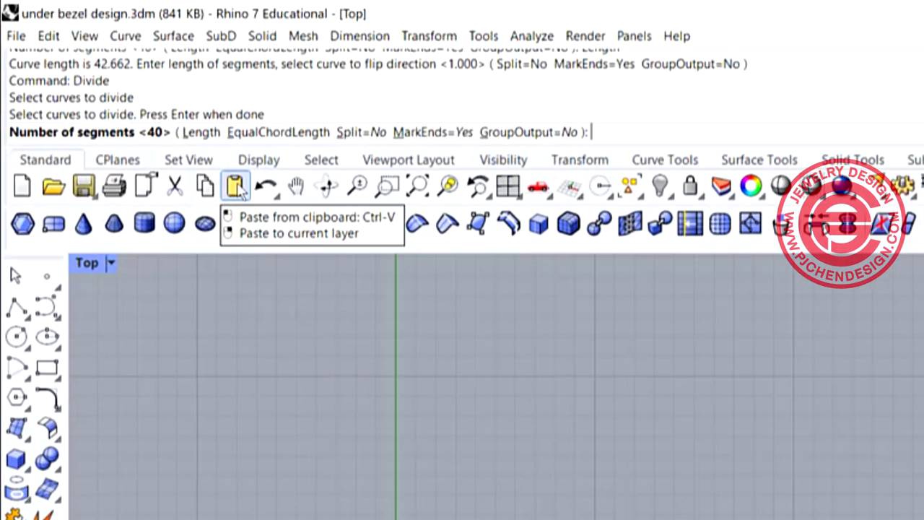
key("Return")
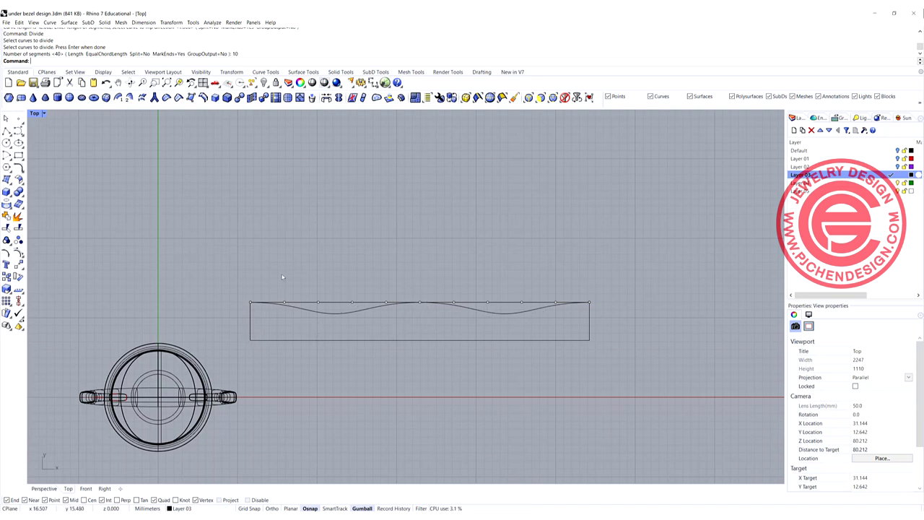
Copy all division points from the rectangle's upper edge to its lower edge, using the left corners as reference points.
left_click_drag(225, 280, 522, 323)
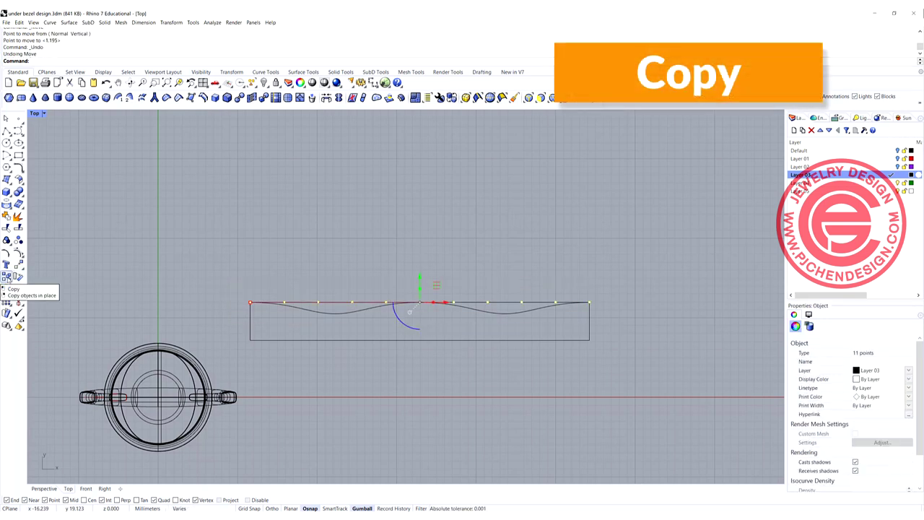
left_click(7, 278)
left_click(250, 302)
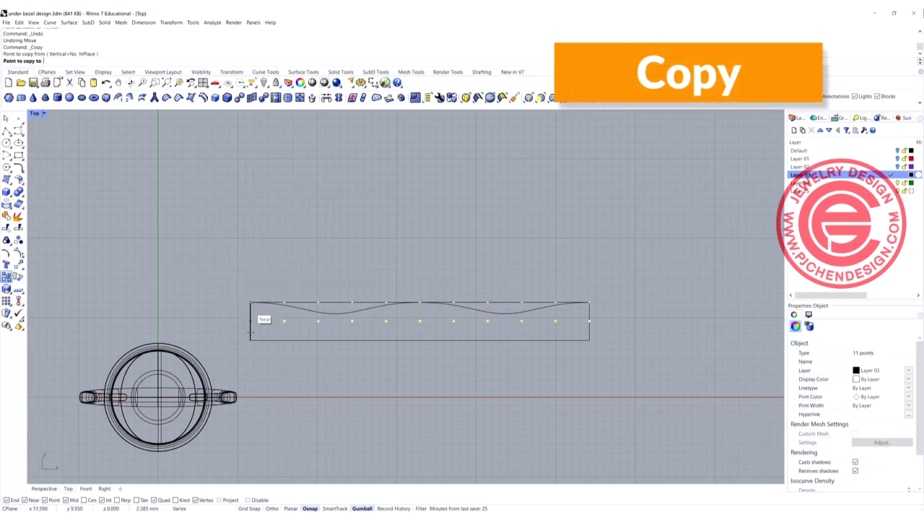
left_click(251, 339)
key("Return")
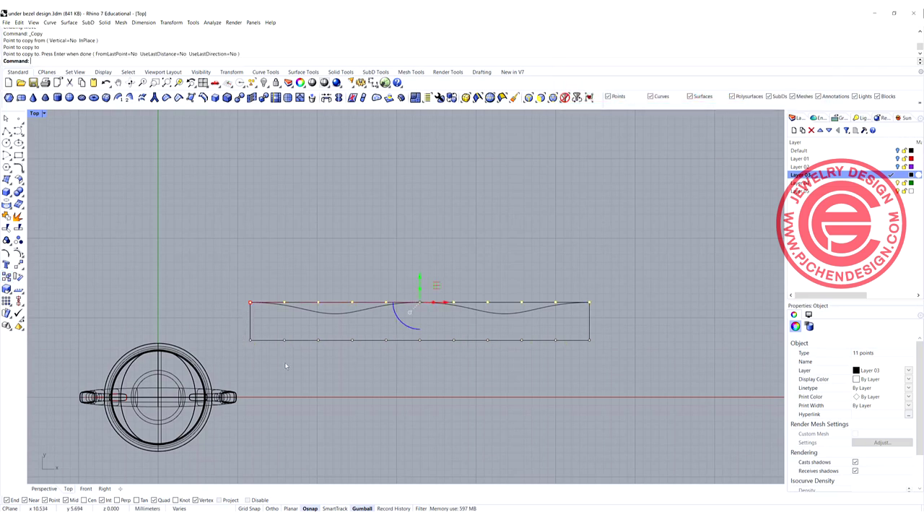
key("Escape")
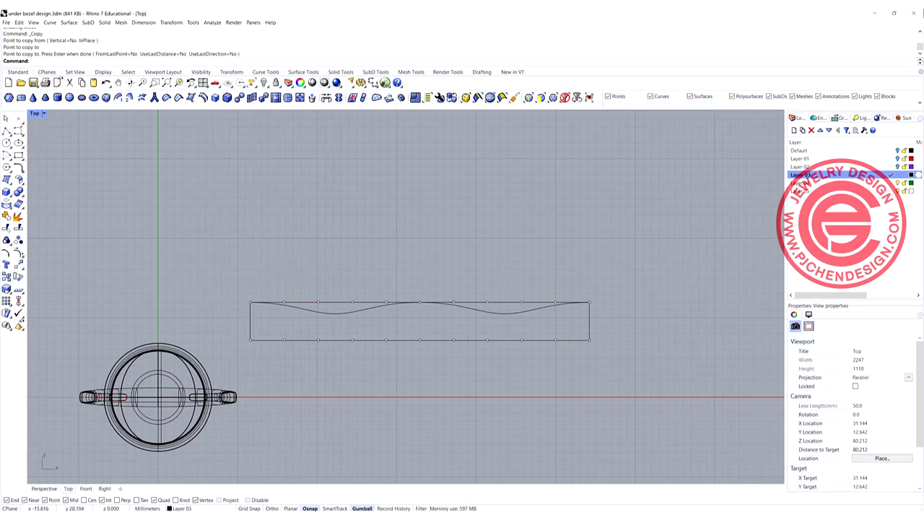
Draw a zigzag polyline from the UV rectangle's lower-left corner through alternating upper and lower division points to its lower-right corner.
left_click(6, 131)
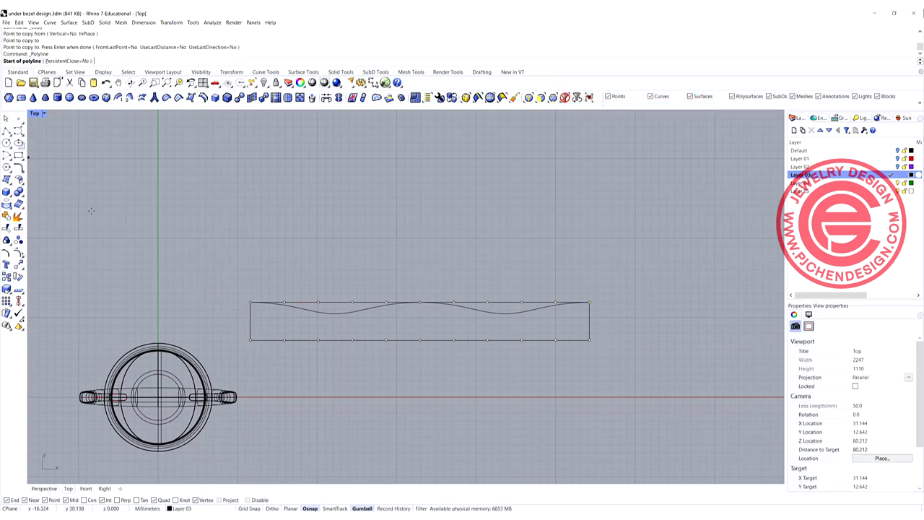
left_click(251, 340)
left_click(284, 302)
left_click(317, 339)
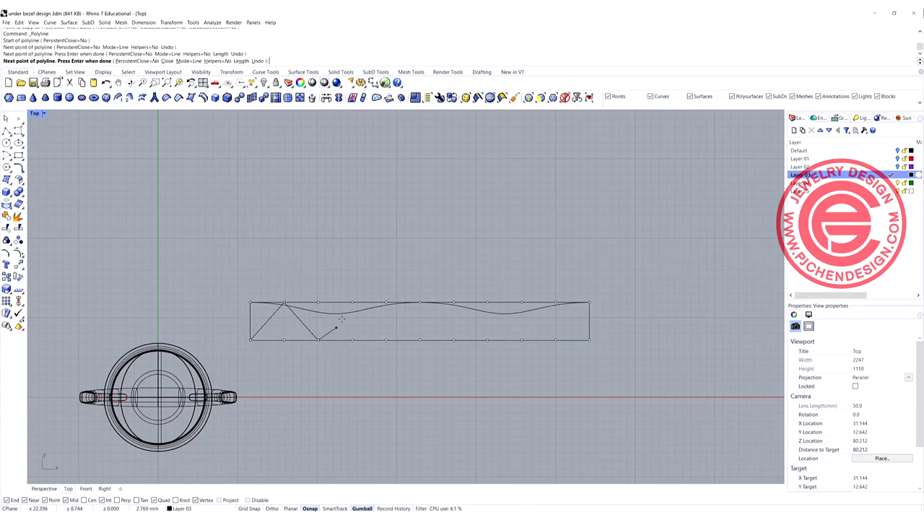
left_click(351, 303)
left_click(385, 340)
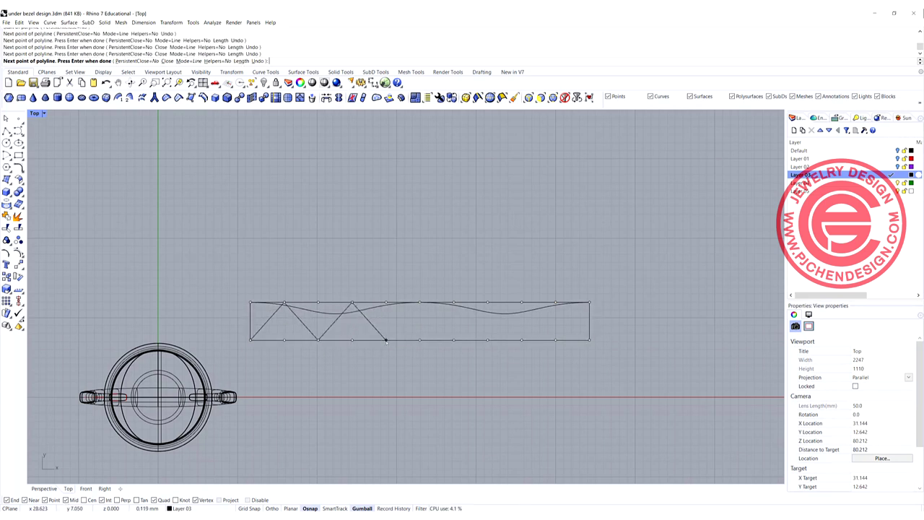
left_click(419, 302)
left_click(453, 339)
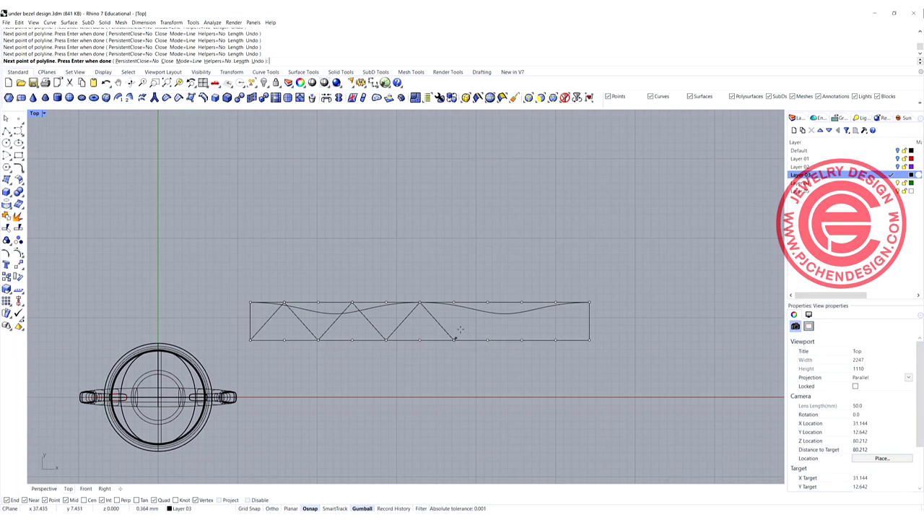
left_click(487, 302)
left_click(521, 340)
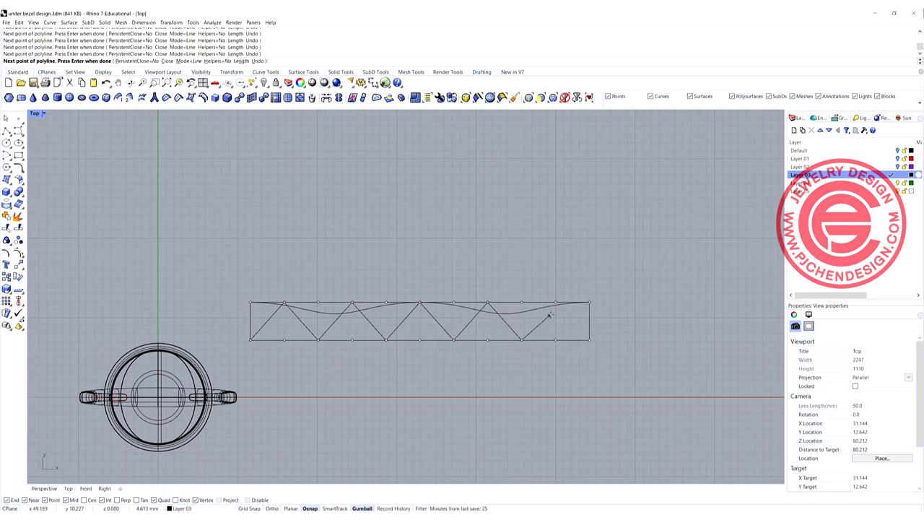
left_click(555, 303)
left_click(589, 339)
key("Return")
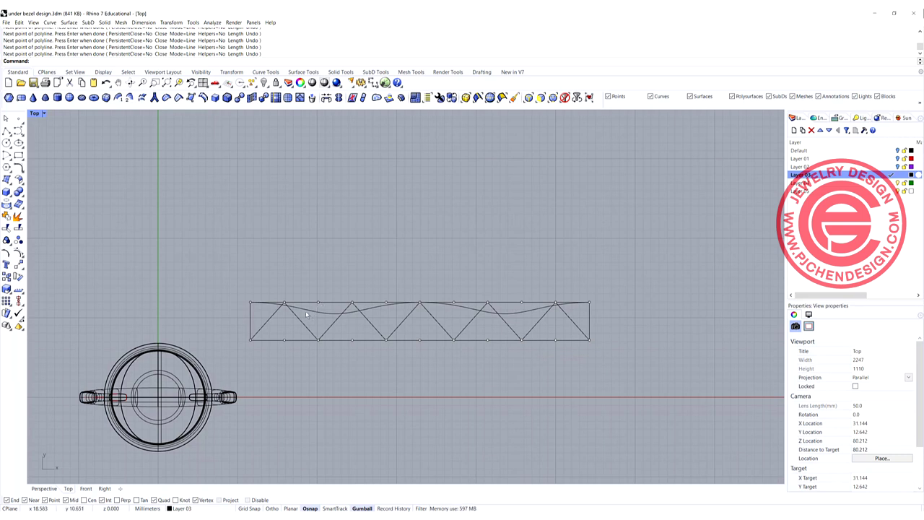
Offset the zigzag polyline 0.6 mm to both sides with sharp corners.
left_click(324, 330)
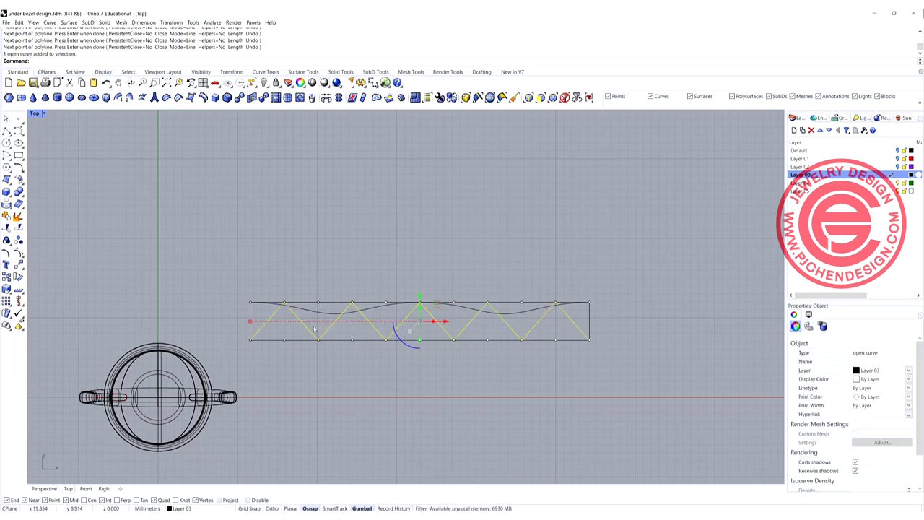
scroll(264, 316, "up", 2)
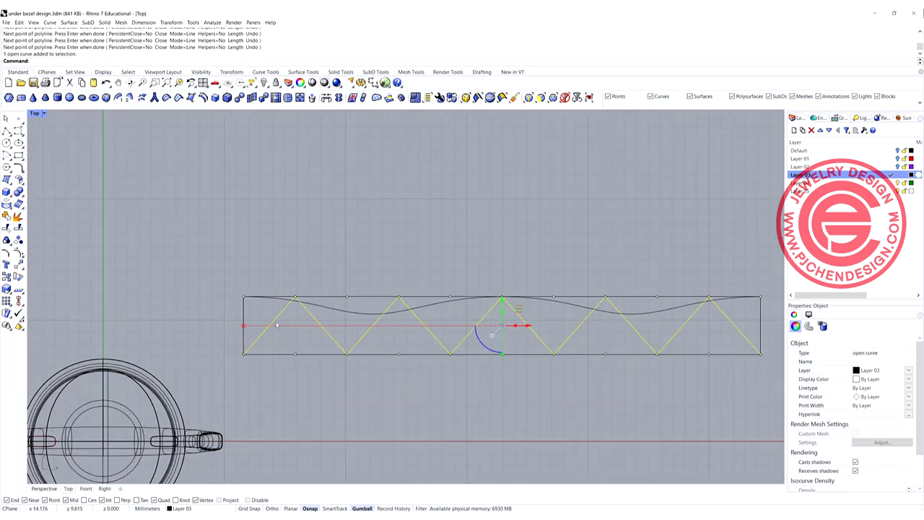
left_click(19, 168)
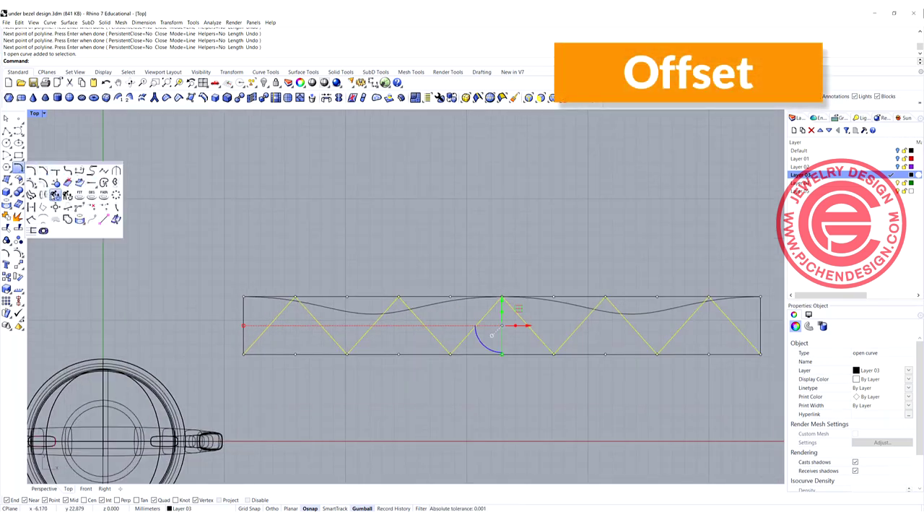
left_click(43, 183)
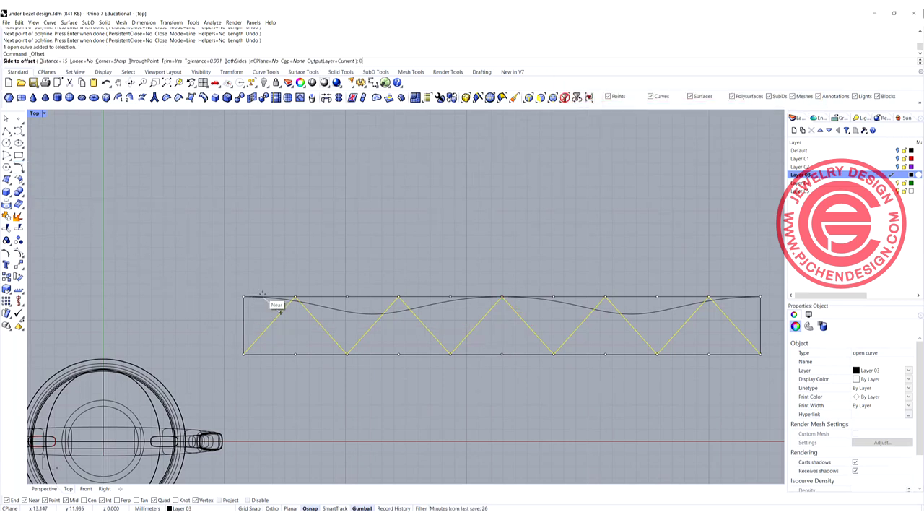
type("0.4")
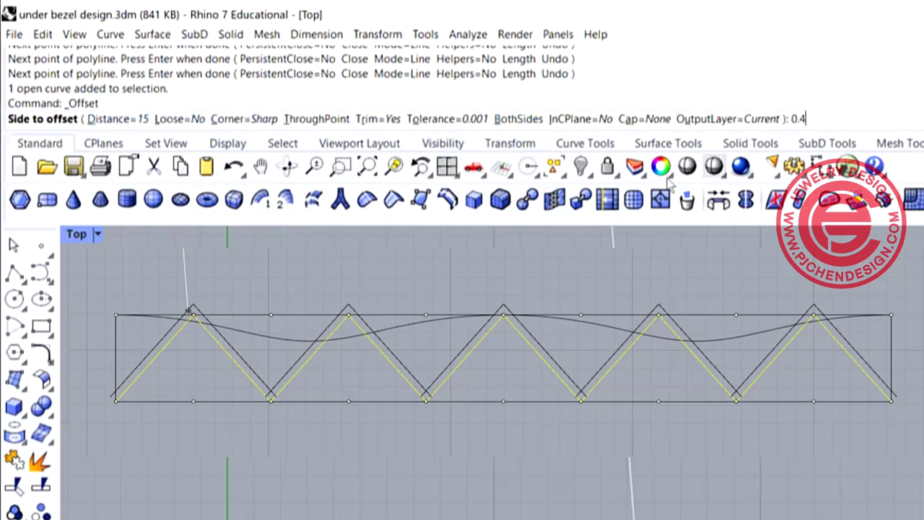
key("BackSpace")
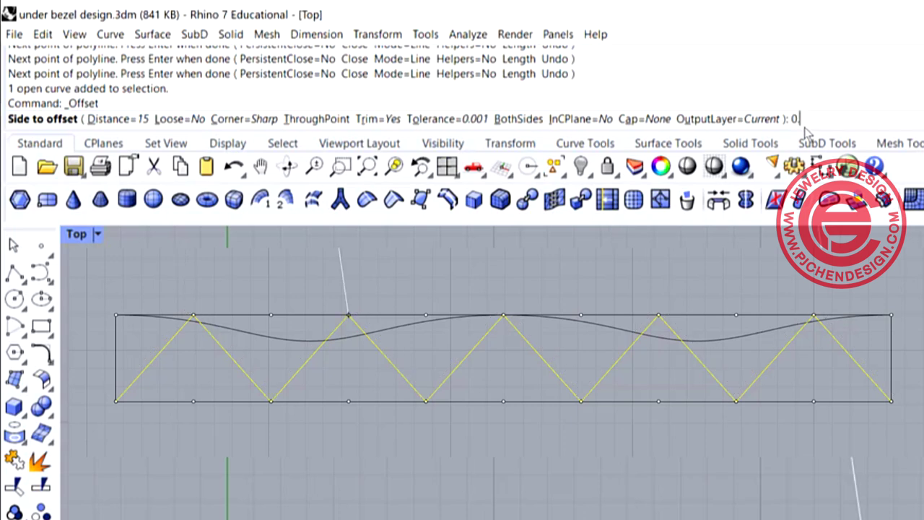
type("6")
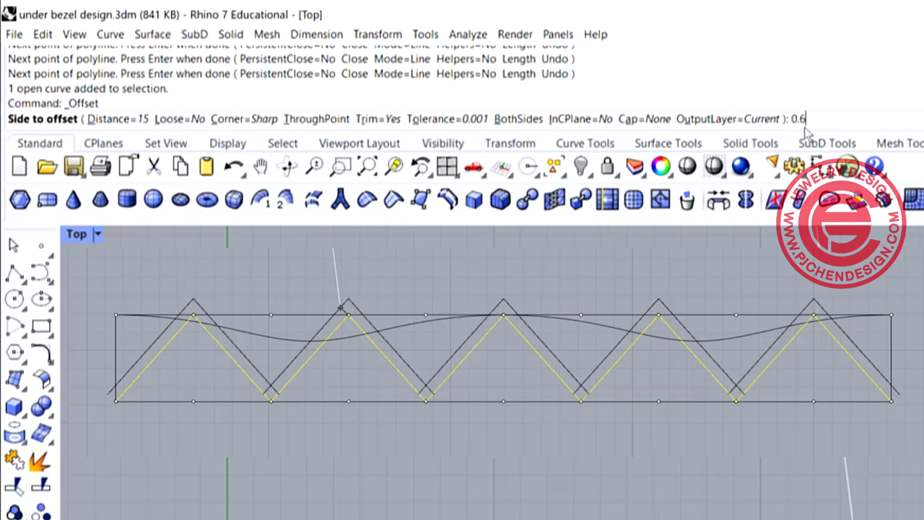
key("Return")
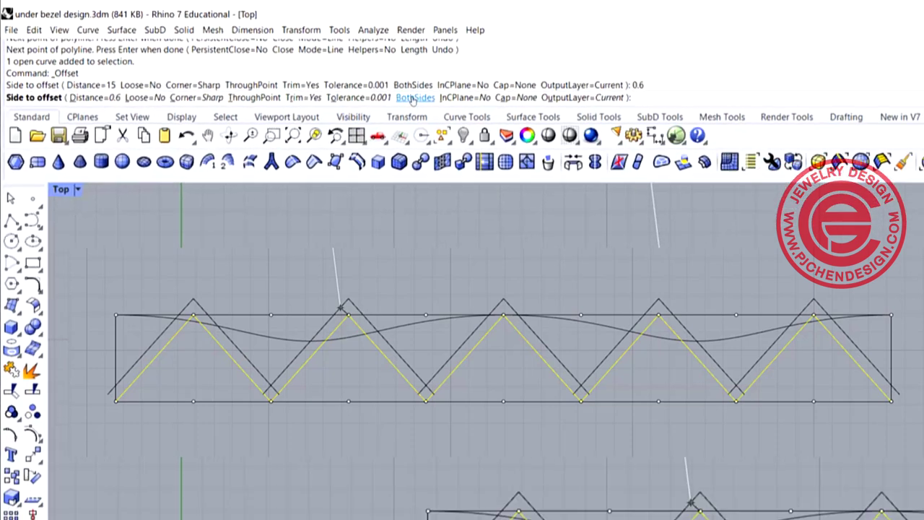
left_click(518, 120)
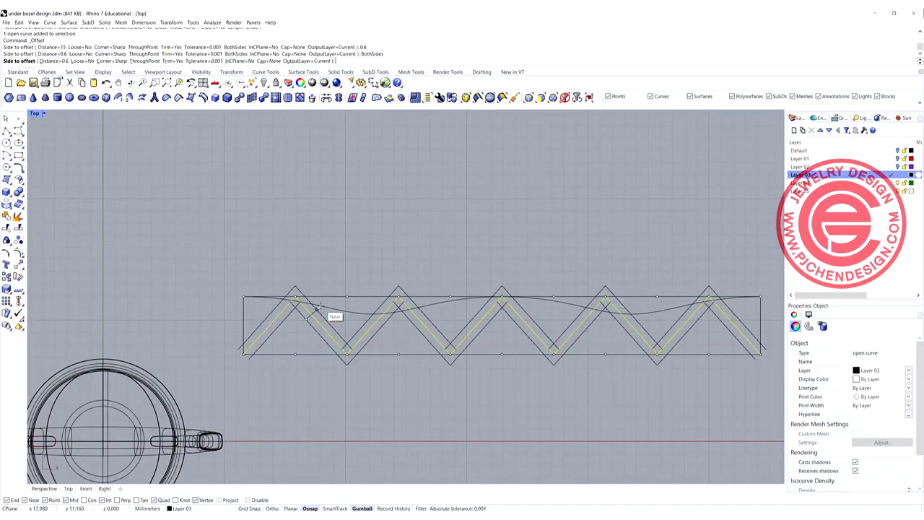
left_click(320, 308)
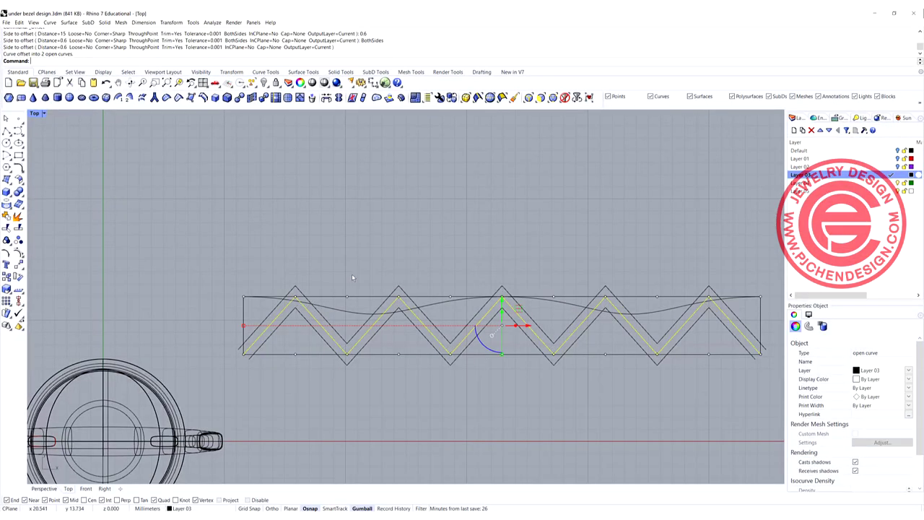
Delete the original centre zigzag polyline between its two offset copies.
key("Escape")
left_click(350, 349)
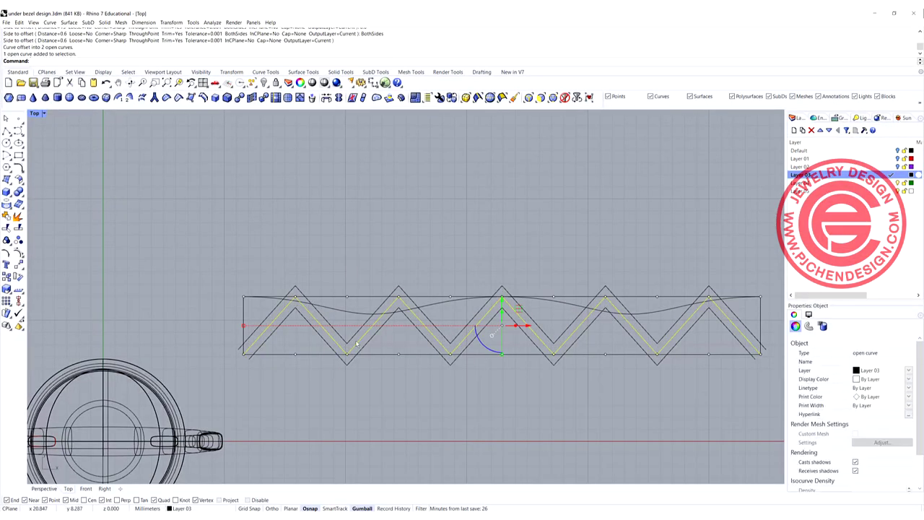
key("Delete")
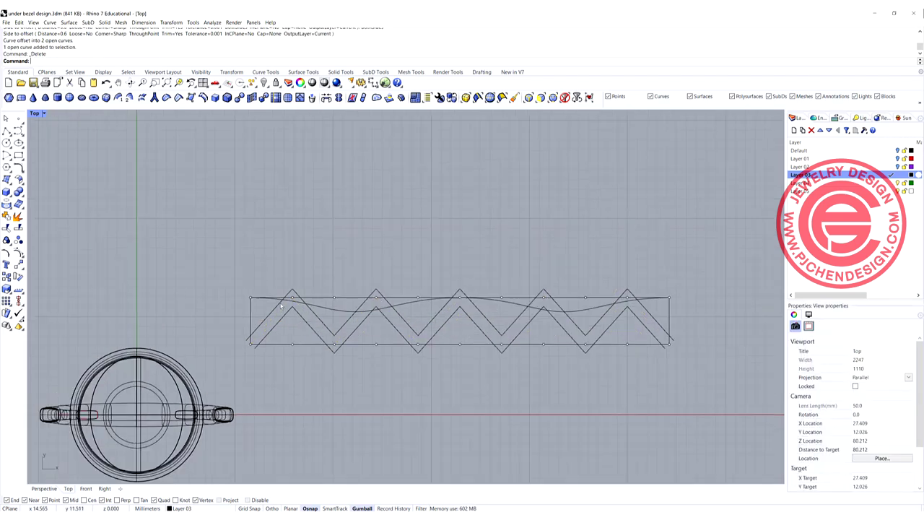
Explode the closed UV boundary curve with the wavy upper edge into separate segments.
scroll(274, 303, "down", 2)
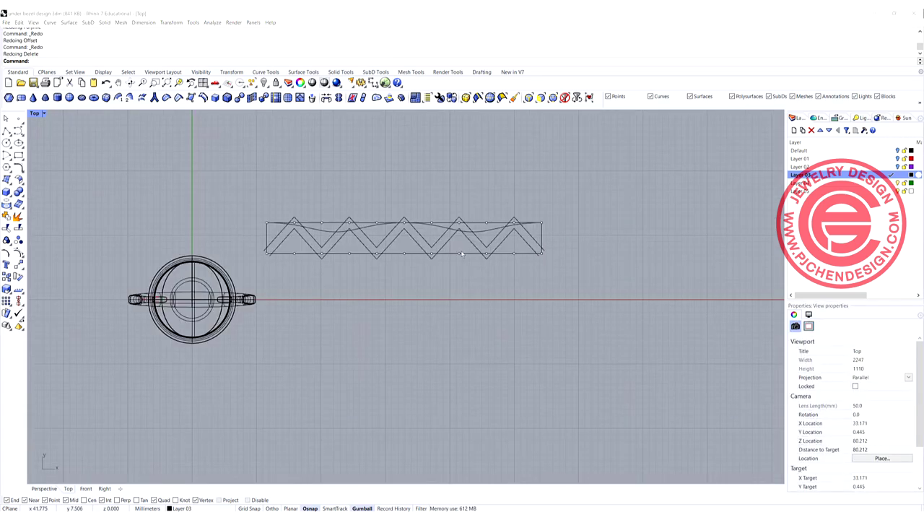
right_click_drag(360, 223, 339, 252)
scroll(337, 254, "up", 6)
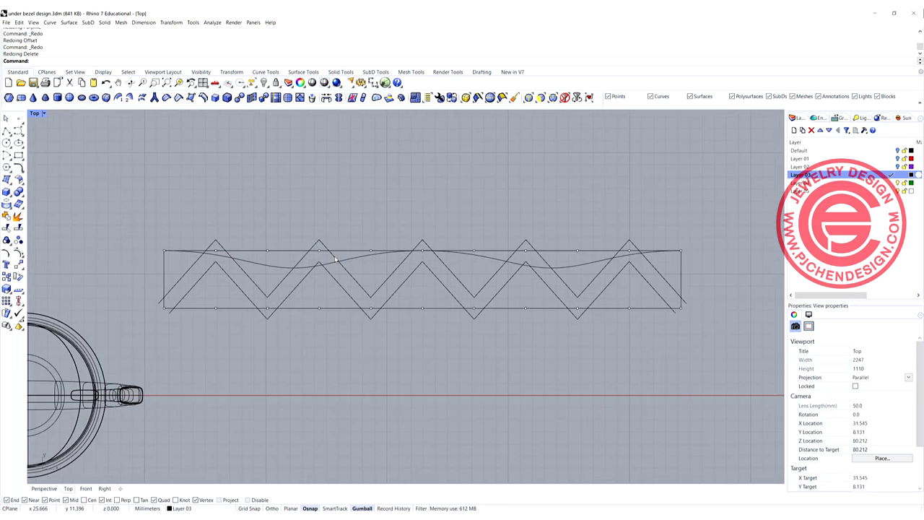
left_click(339, 262)
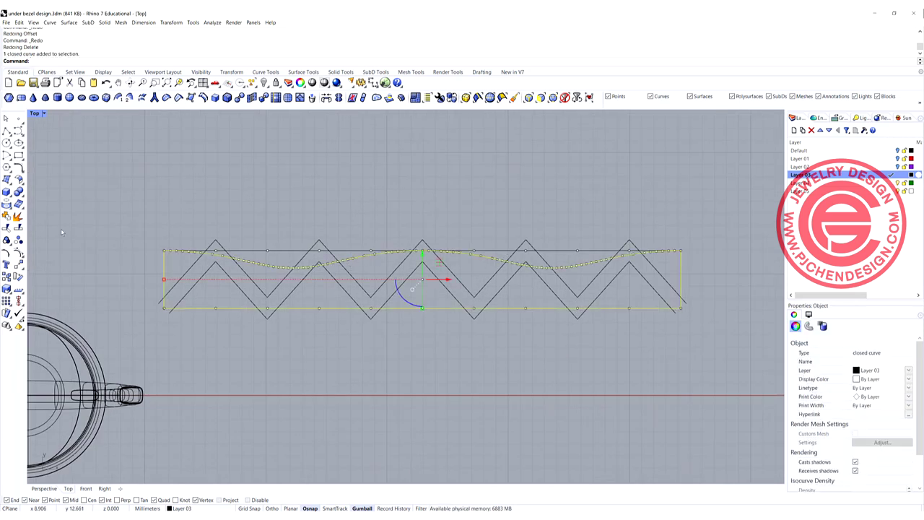
left_click(18, 227)
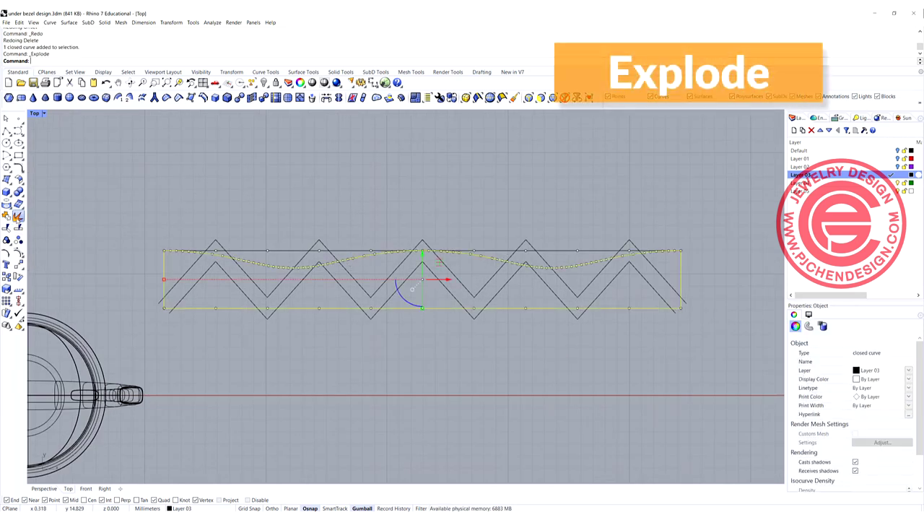
Offset the wavy upper edge downward and the straight bottom edge upward, each by 0.8 mm into the pattern area.
left_click(357, 260)
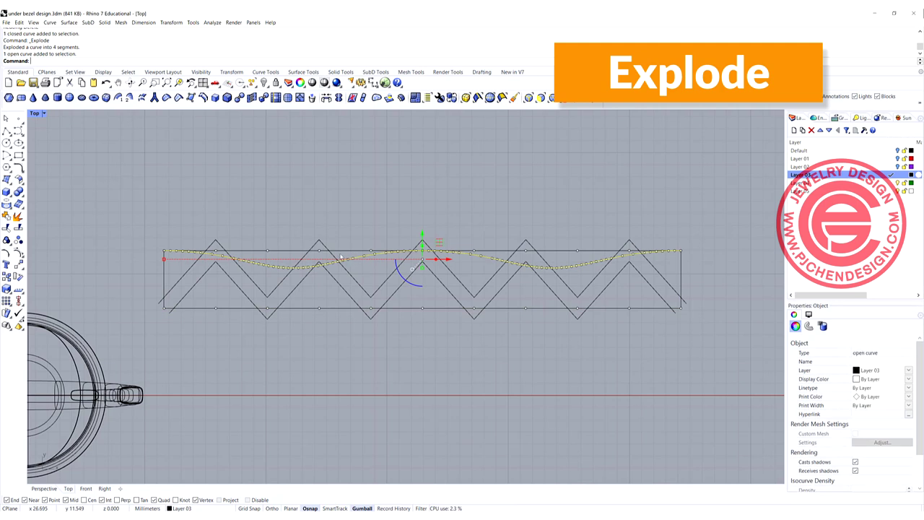
left_click(20, 168)
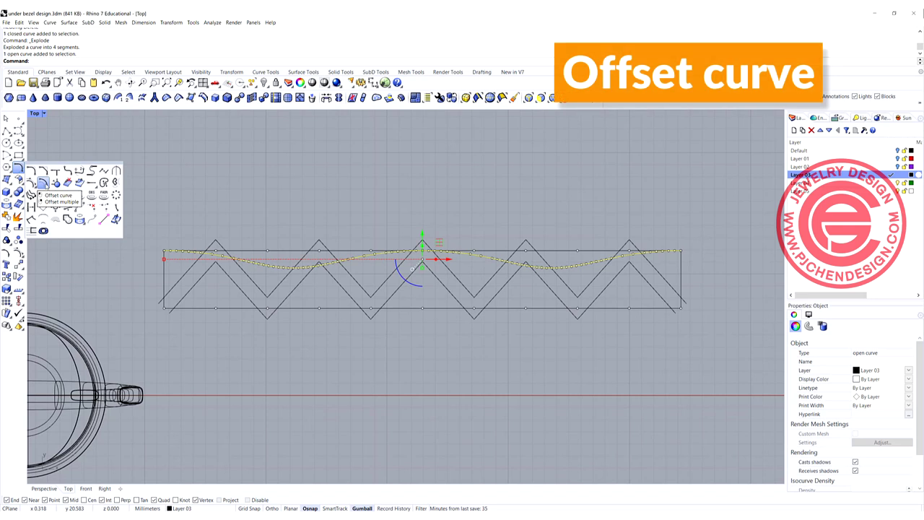
left_click(20, 180)
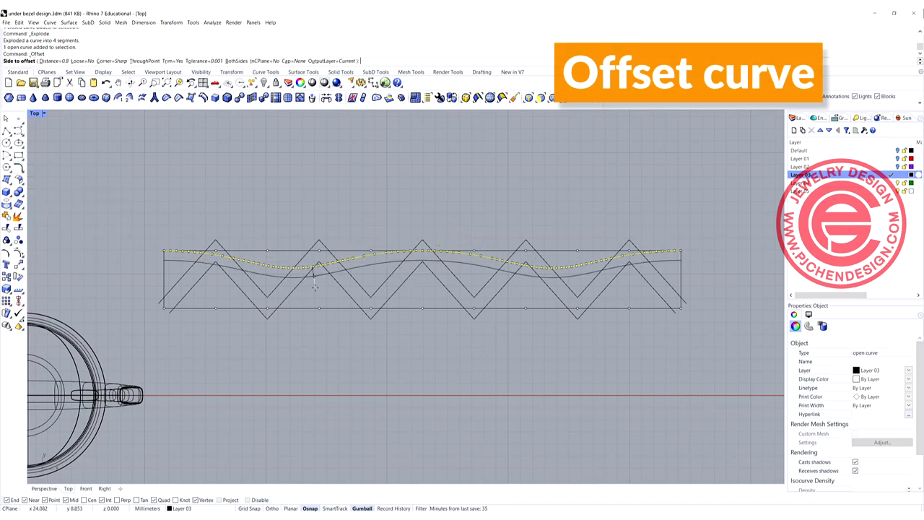
left_click(314, 288)
left_click(326, 309)
right_click(326, 308)
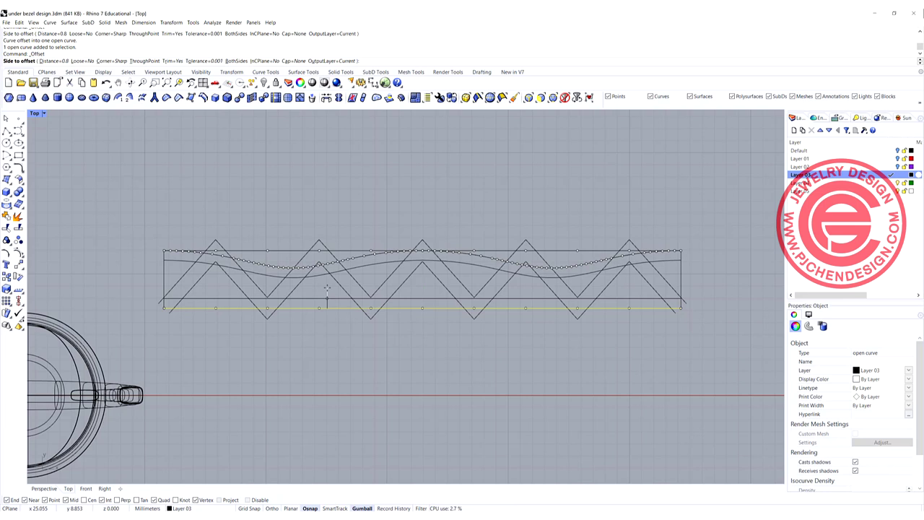
left_click(327, 288)
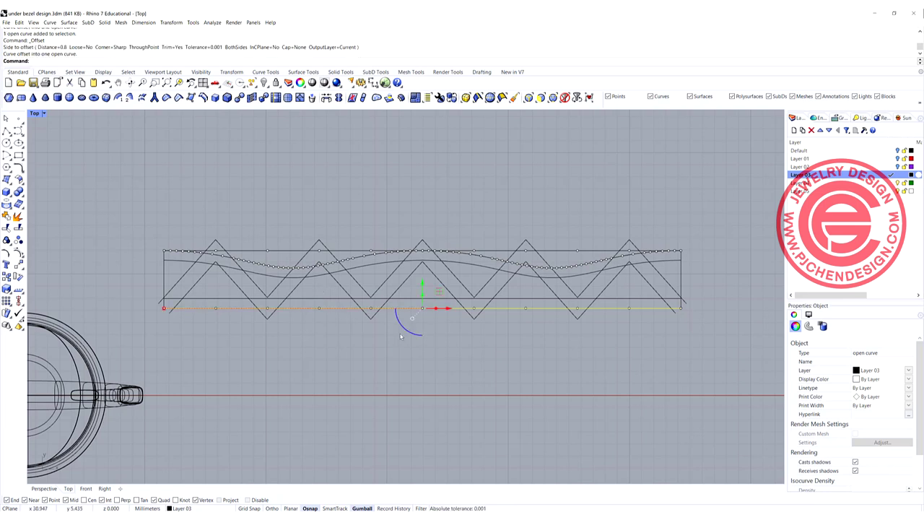
key("Escape")
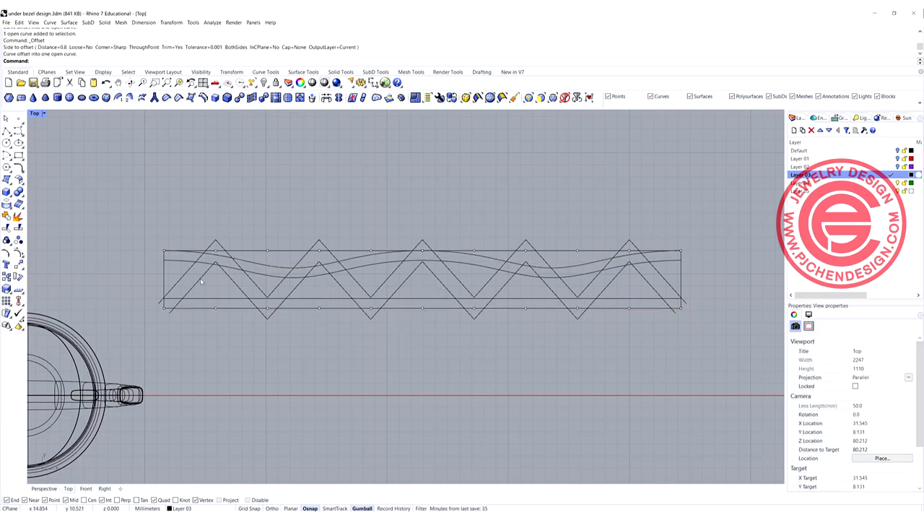
Using the two inner offset curves as cutting objects, trim away the zigzag peaks that extend above the wavy offset curve.
left_click(308, 301)
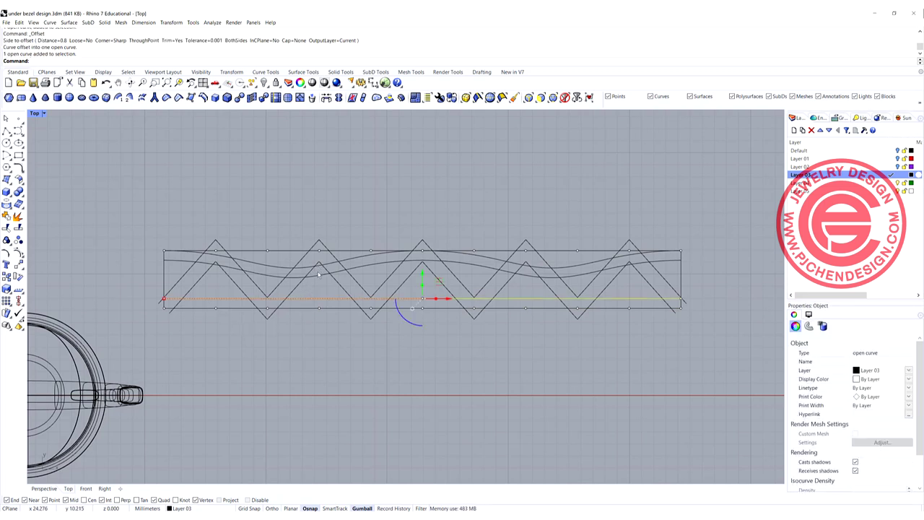
left_click(318, 277, "shift")
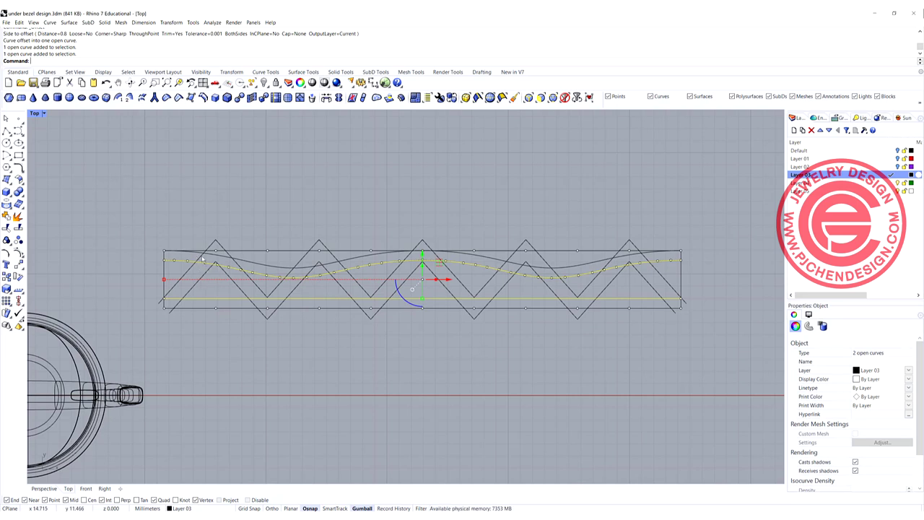
scroll(207, 263, "up", 3)
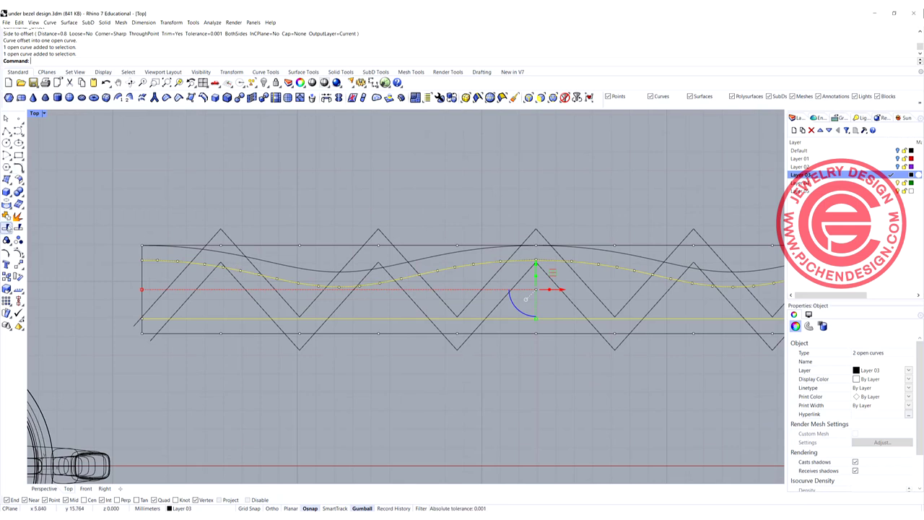
left_click(7, 227)
scroll(218, 259, "up", 2)
left_click(216, 268)
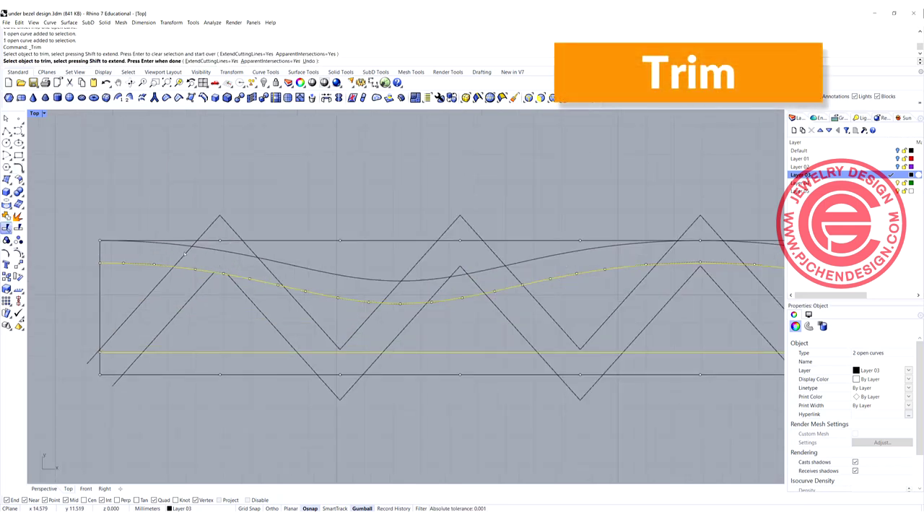
left_click(253, 252)
scroll(556, 286, "down", 4)
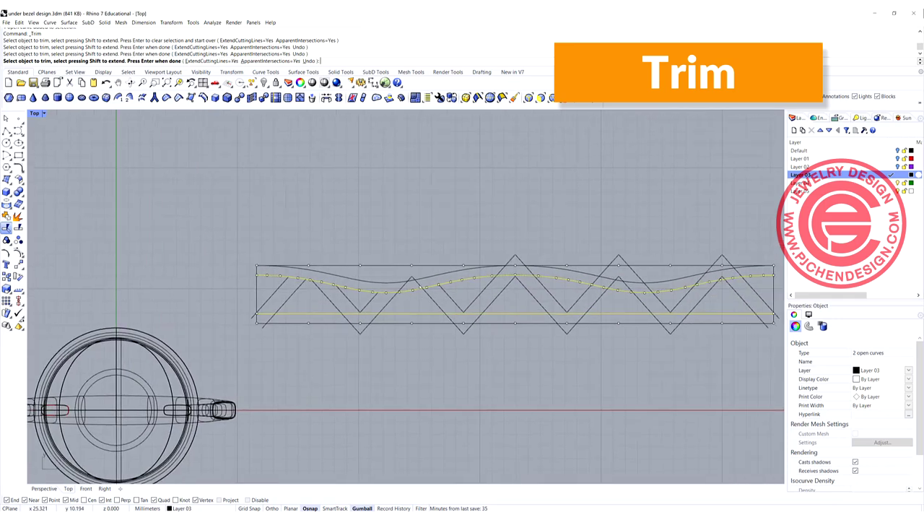
left_click(416, 282)
right_click_drag(449, 291, 348, 302)
left_click(428, 279)
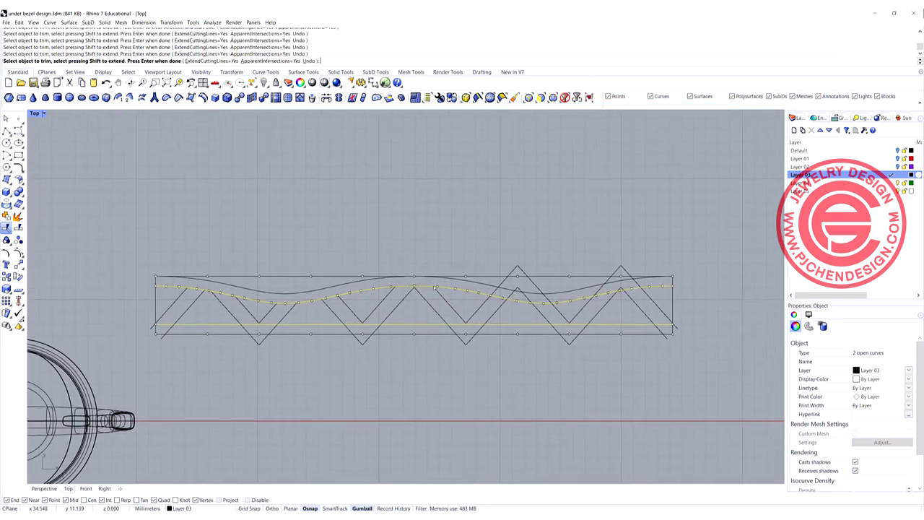
left_click(514, 272)
left_click(605, 290)
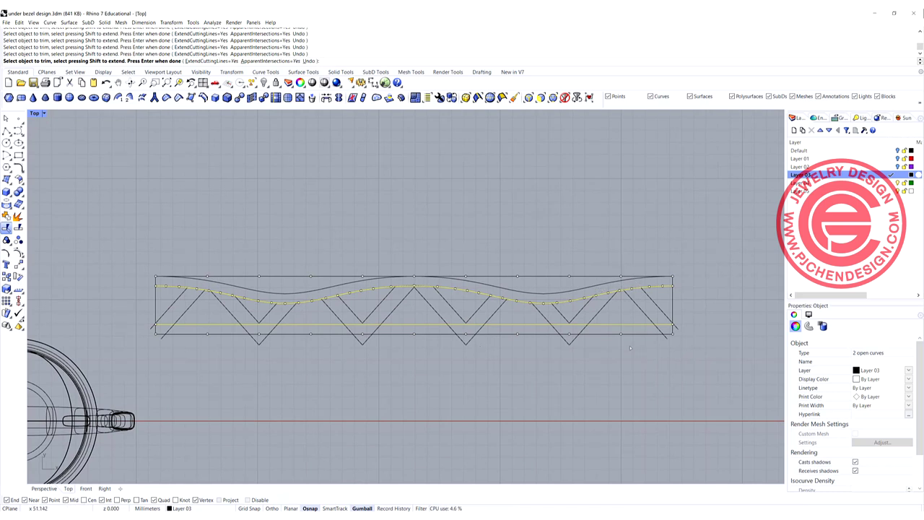
Trim away the zigzag tips below the straight lower offset line, including the overhanging pieces at both ends of the pattern.
left_click_drag(634, 348, 211, 340)
scroll(168, 335, "up", 3)
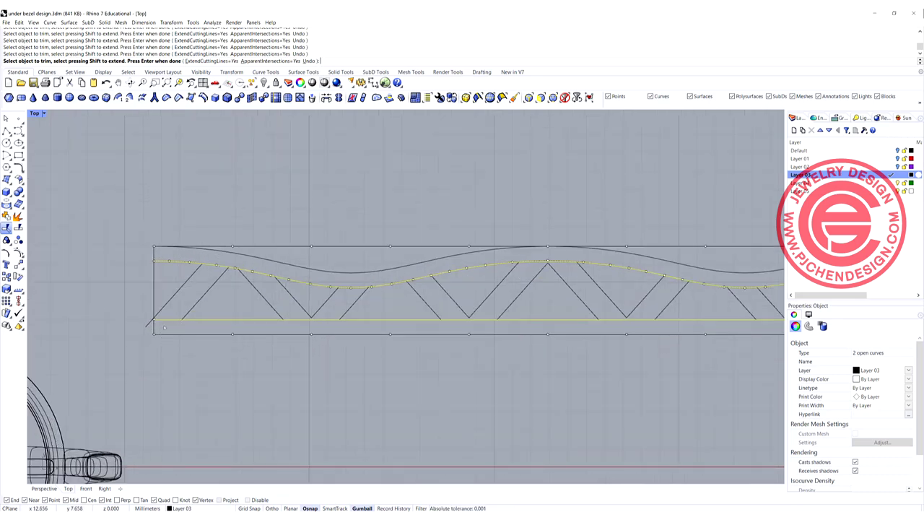
scroll(433, 325, "down", 3)
scroll(520, 288, "up", 5)
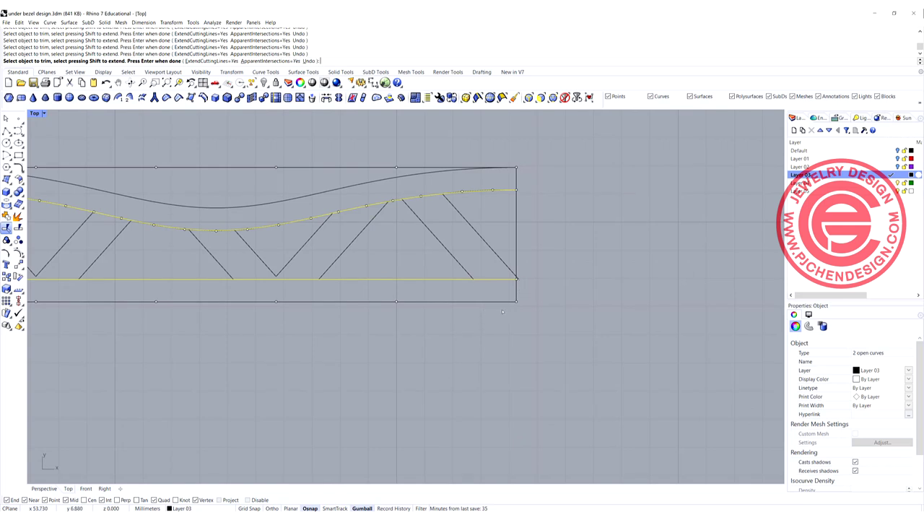
scroll(447, 333, "down", 3)
key("Return")
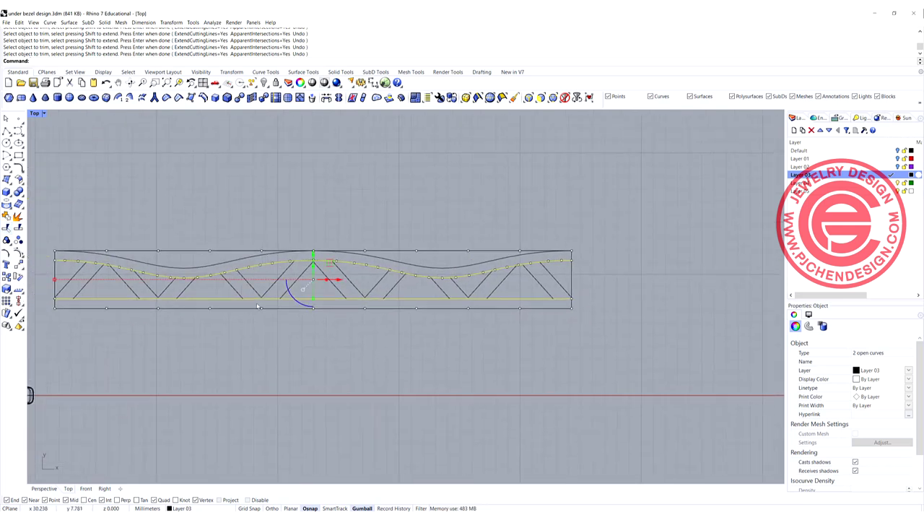
scroll(167, 295, "down", 2)
scroll(154, 273, "up", 3)
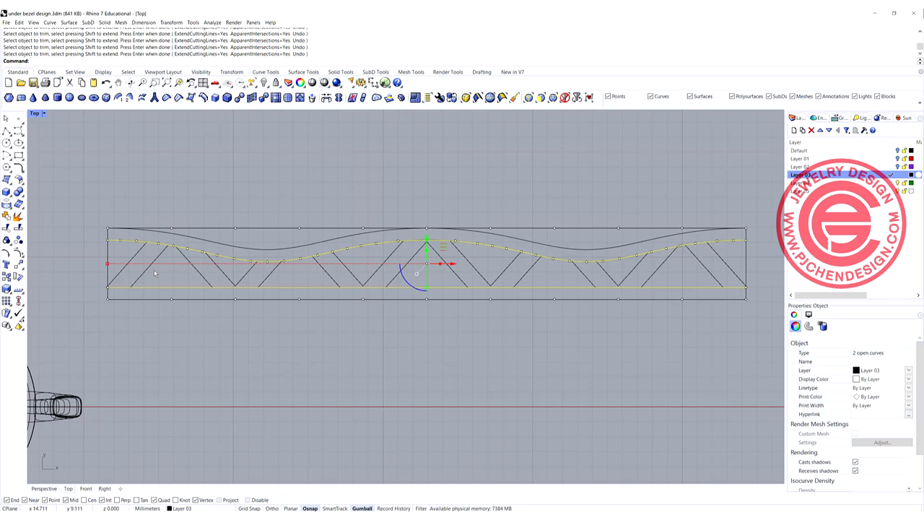
left_click(178, 185)
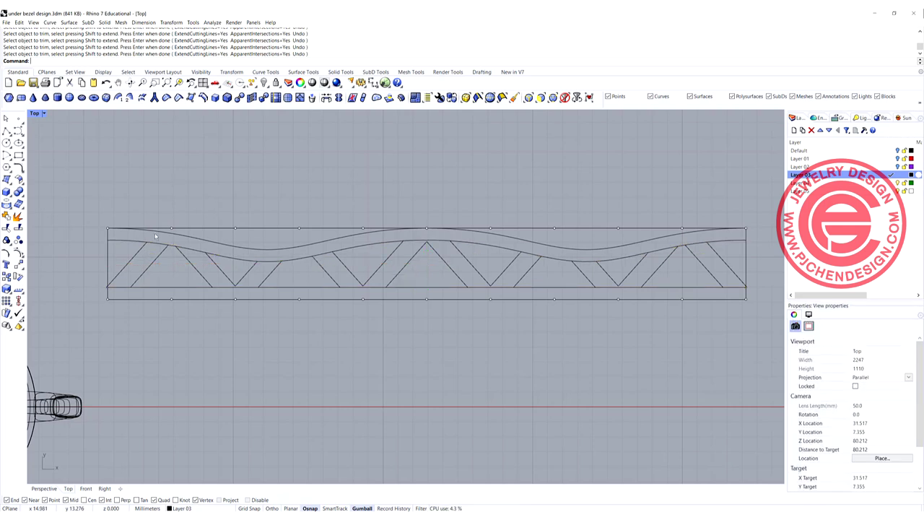
Using all pattern curves as cutting objects, trim the offset curve segments that bridge the zigzag struts in the left half of the pattern.
scroll(108, 237, "down", 8)
left_click_drag(65, 208, 440, 279)
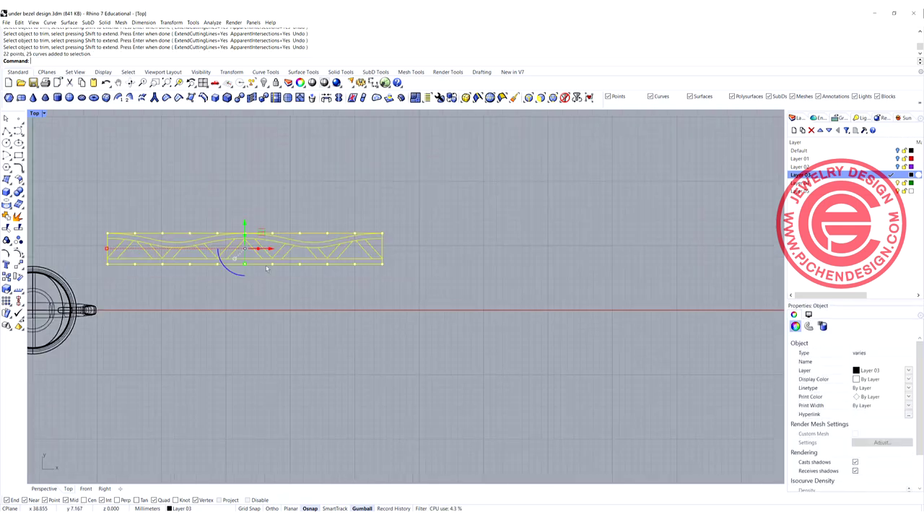
scroll(97, 249, "up", 3)
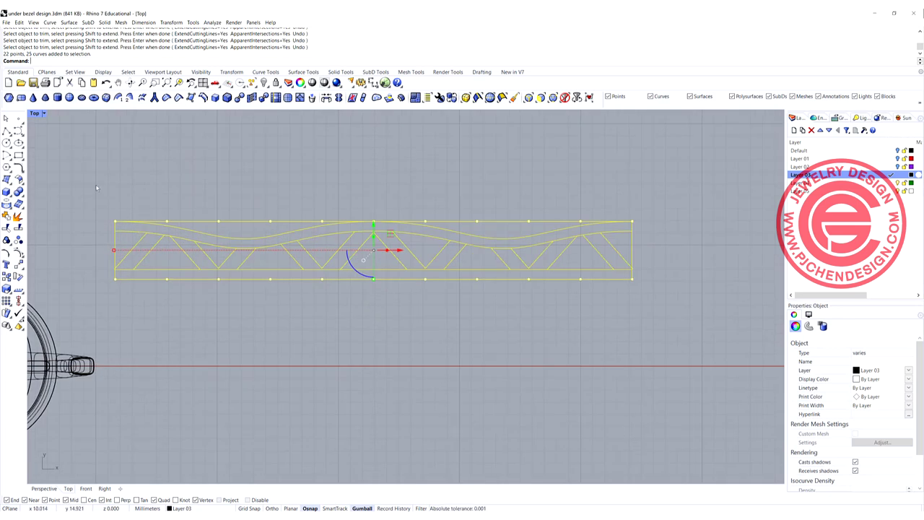
key("Return")
scroll(134, 237, "up", 2)
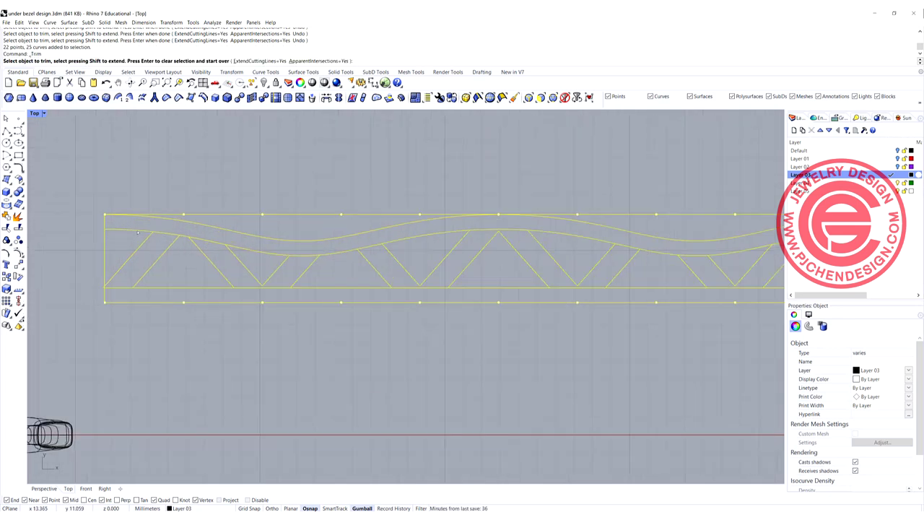
left_click(169, 241)
left_click(124, 289)
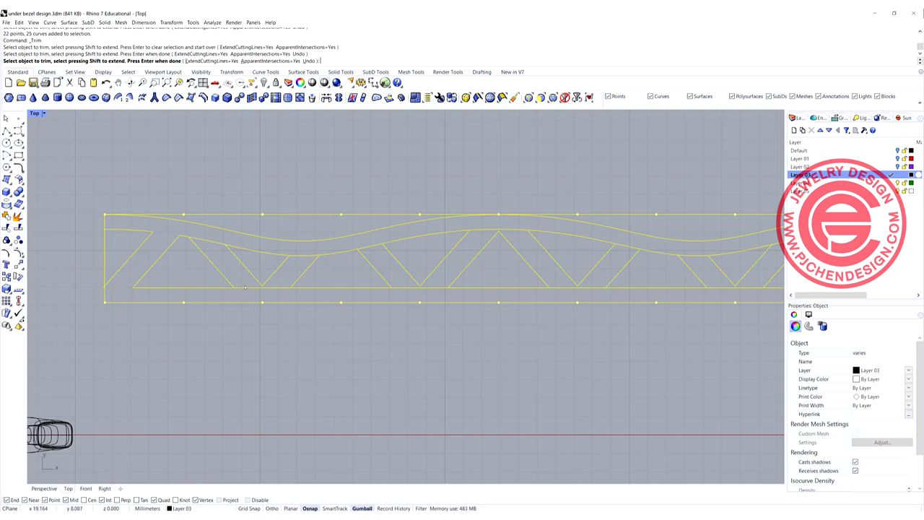
left_click(247, 288)
left_click(207, 241)
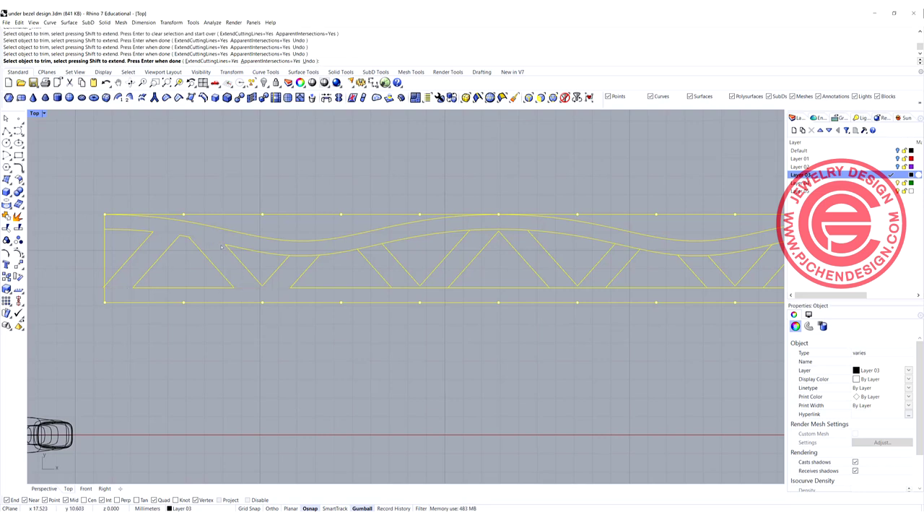
left_click(304, 256)
left_click(369, 247)
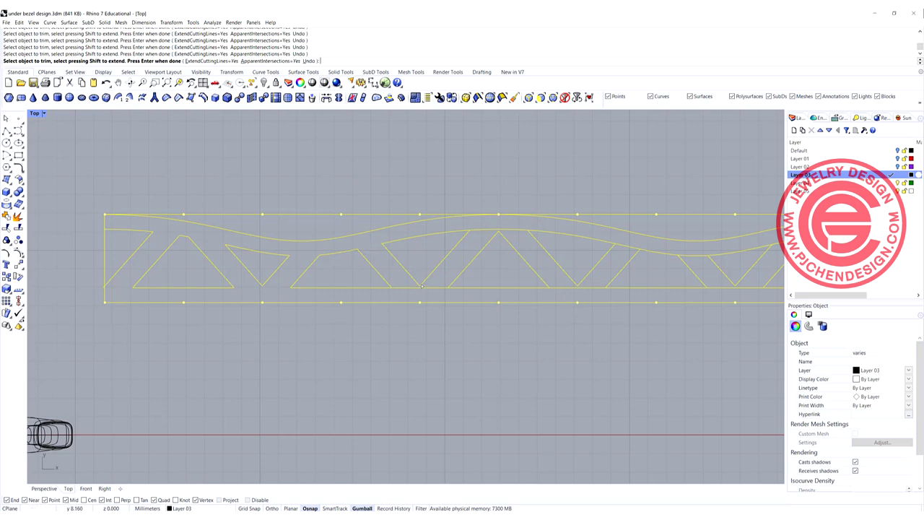
Trim the remaining offset curve segments across the struts in the right half of the pattern, up to its lower end corner.
right_click_drag(566, 286, 446, 288)
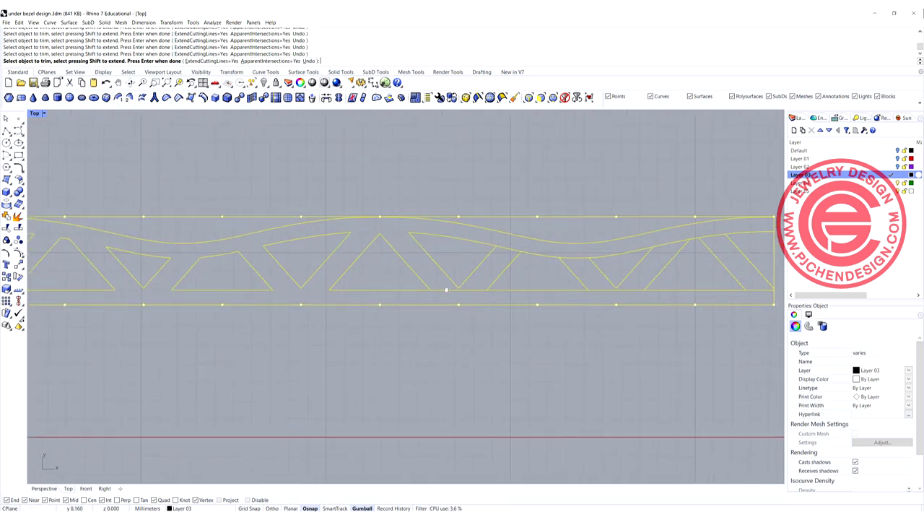
right_click_drag(524, 275, 410, 273)
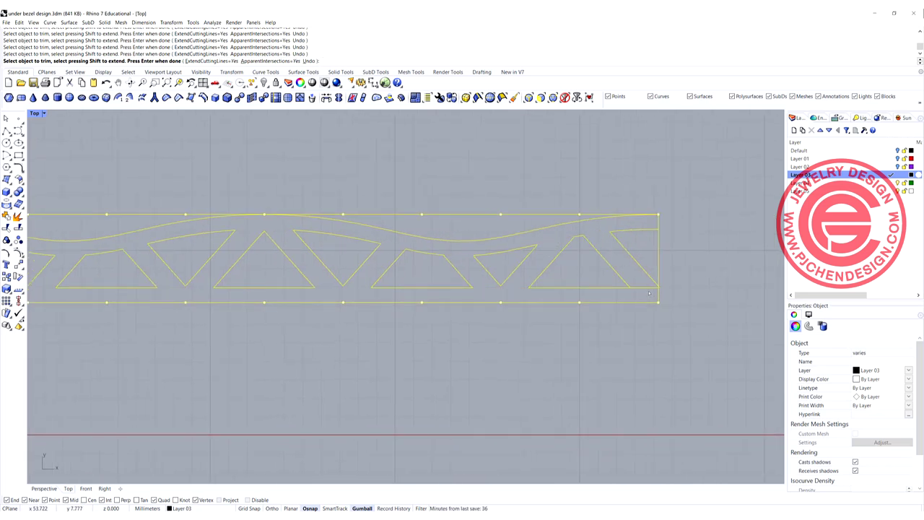
scroll(656, 291, "up", 5)
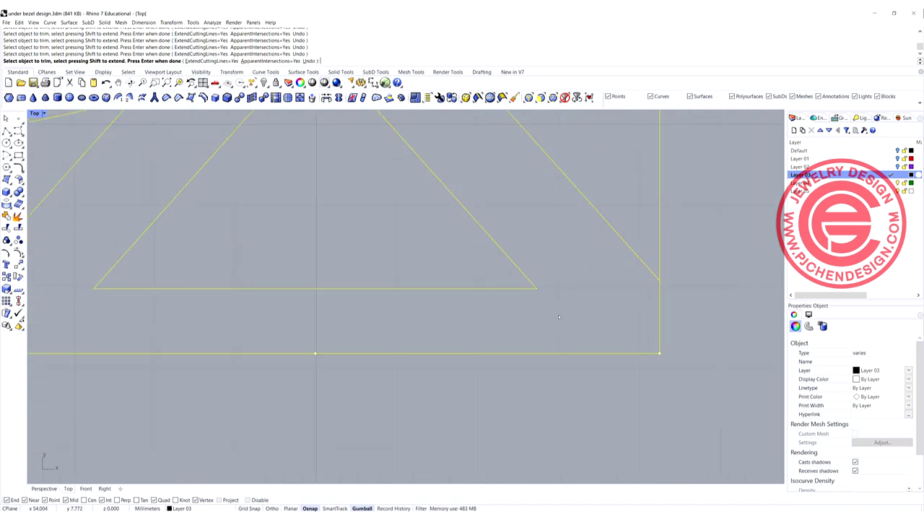
scroll(338, 332, "down", 4)
scroll(437, 315, "down", 6)
right_click_drag(203, 306, 577, 299)
scroll(285, 309, "up", 10)
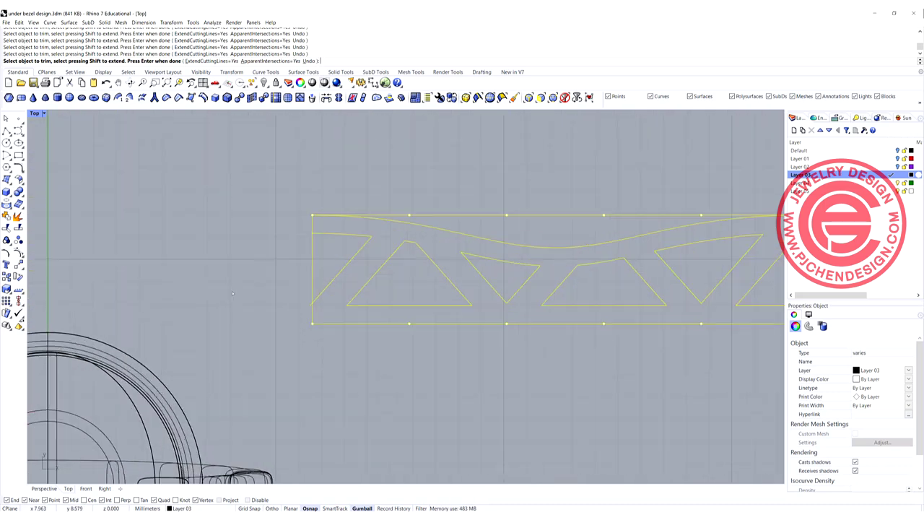
Trim the vertical side edges at both ends of the pattern so the two partial openings are left open.
scroll(322, 303, "down", 4)
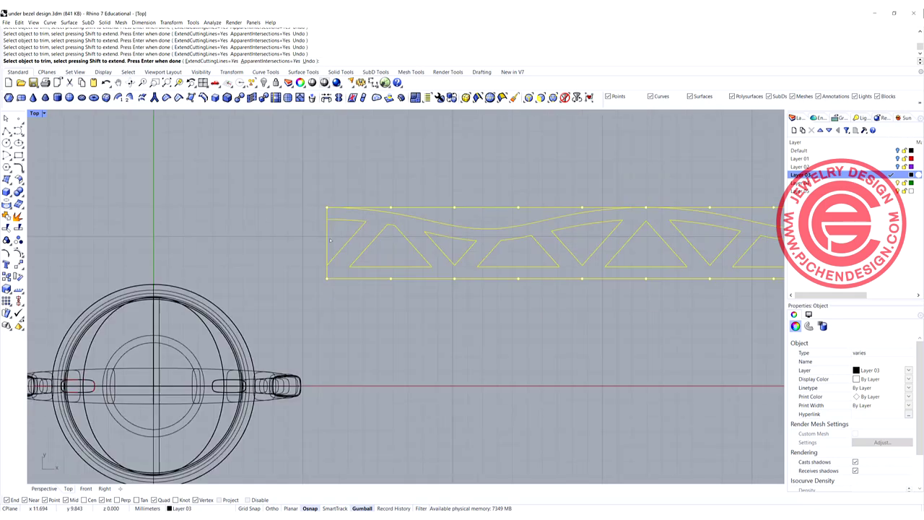
scroll(271, 258, "up", 2)
left_click(265, 258)
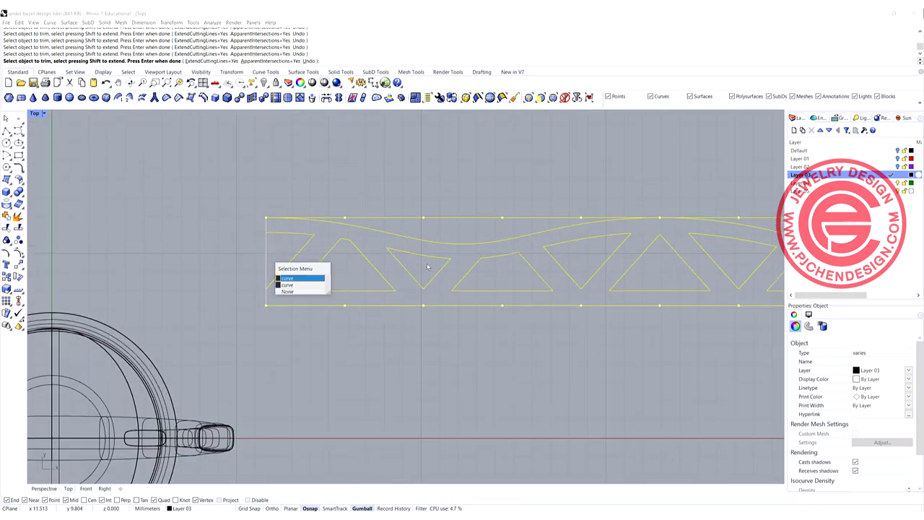
left_click(293, 279)
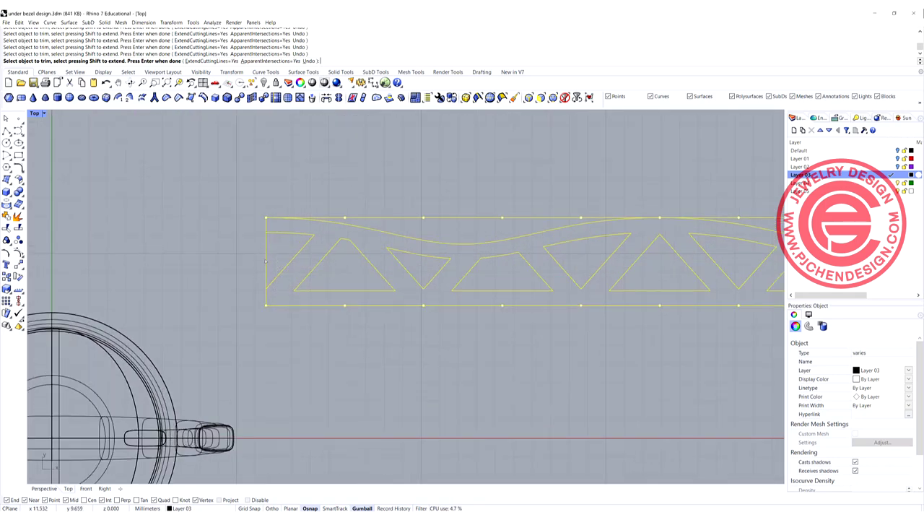
scroll(413, 286, "down", 8)
right_click_drag(692, 279, 564, 271)
scroll(564, 271, "up", 8)
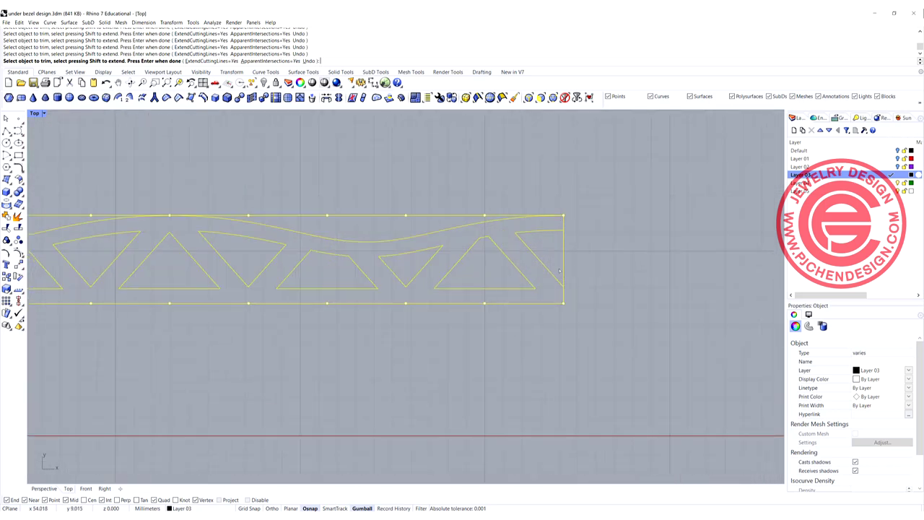
left_click(564, 271)
left_click(589, 289)
scroll(583, 271, "down", 2)
key("Return")
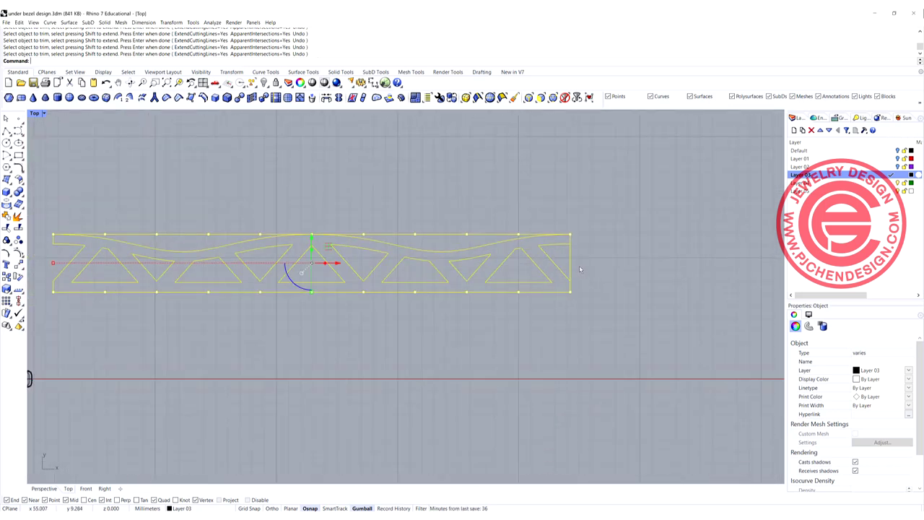
key("Return")
key("Return")
scroll(582, 270, "down", 3)
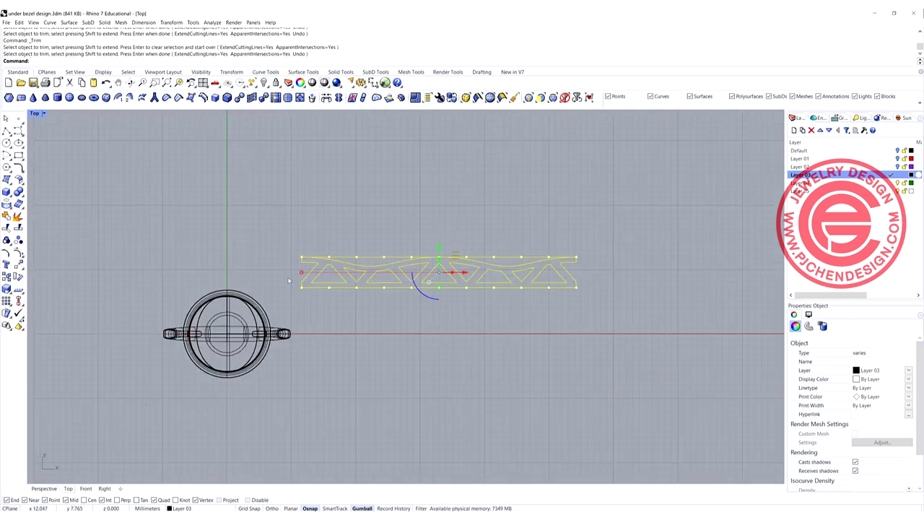
Exclude the outer boundary, the wavy upper edge and the short side edge pieces from the selection and join the remaining opening curves.
left_click(370, 259, "ctrl")
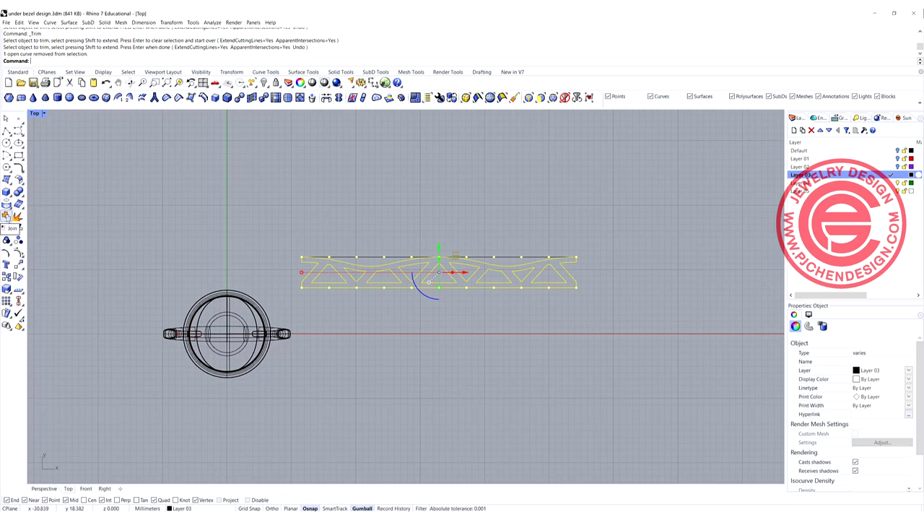
left_click_drag(299, 289, 304, 265, "ctrl")
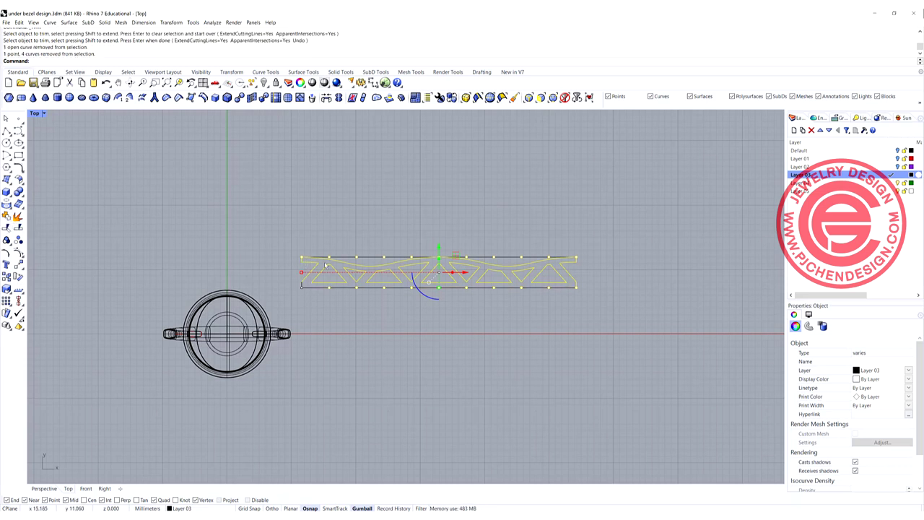
left_click(335, 264, "ctrl")
left_click(304, 260, "ctrl")
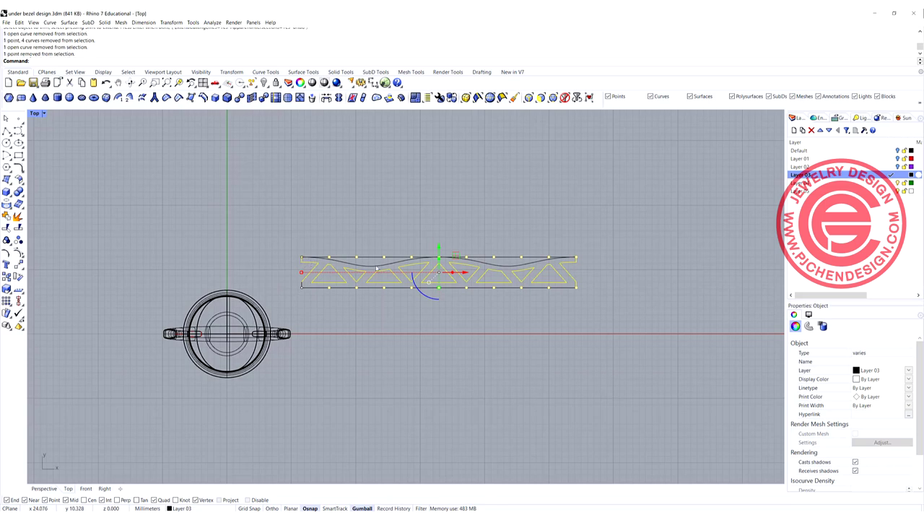
scroll(376, 269, "up", 5)
left_click_drag(172, 211, 151, 205, "ctrl")
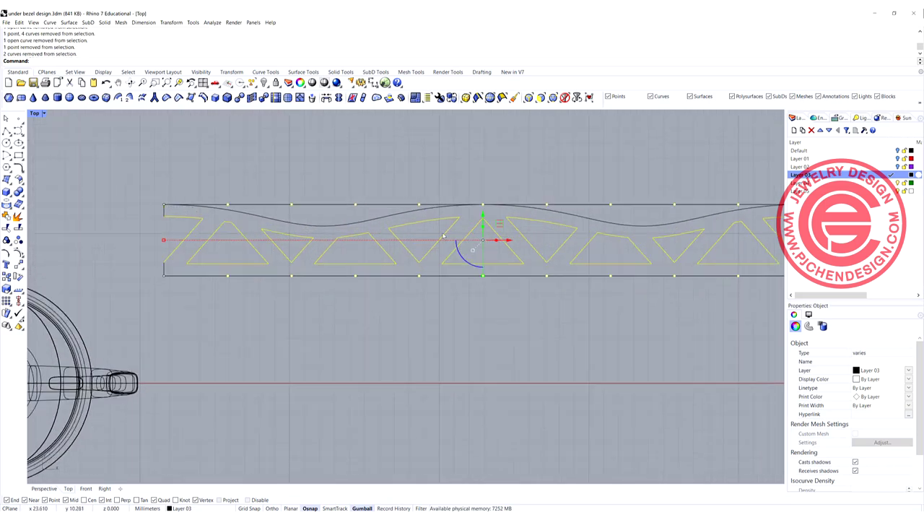
scroll(398, 296, "down", 4)
right_click_drag(571, 266, 401, 289)
scroll(401, 289, "up", 6)
left_click(566, 256, "ctrl")
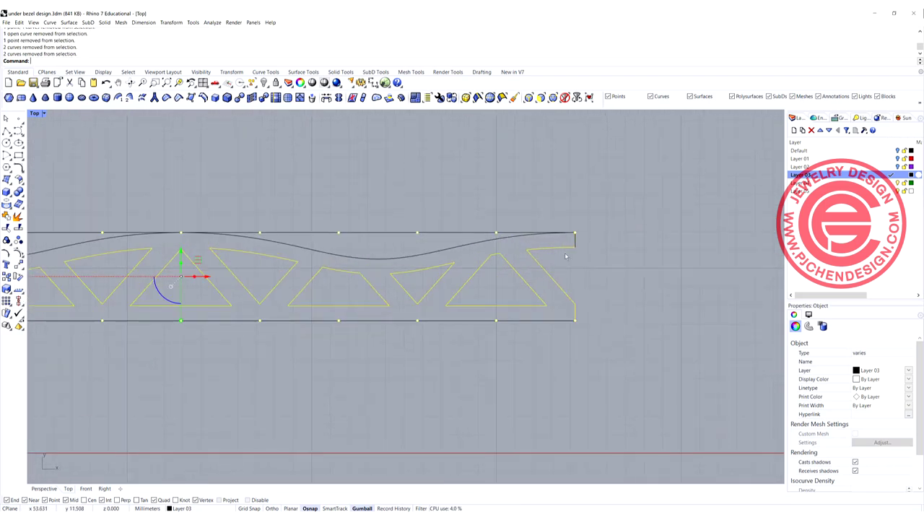
left_click_drag(586, 312, 567, 316, "ctrl")
scroll(384, 326, "down", 6)
right_click_drag(237, 350, 361, 351)
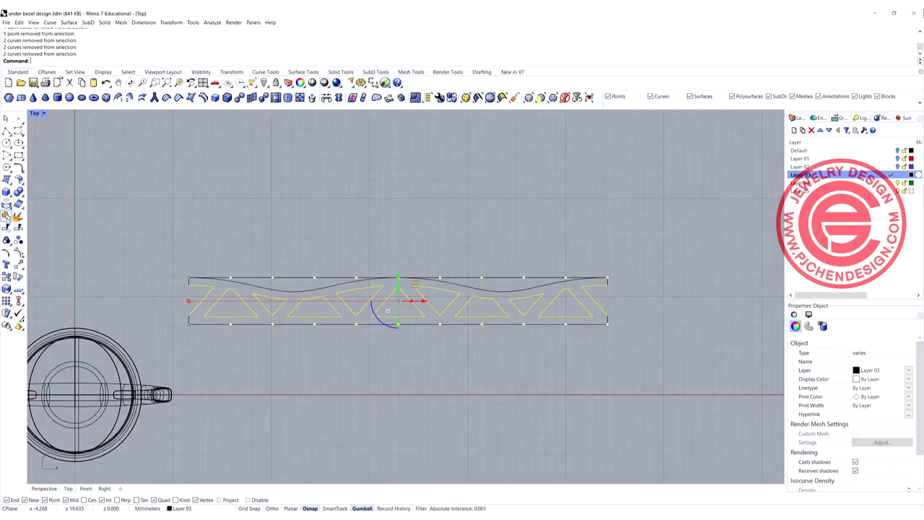
left_click(7, 216)
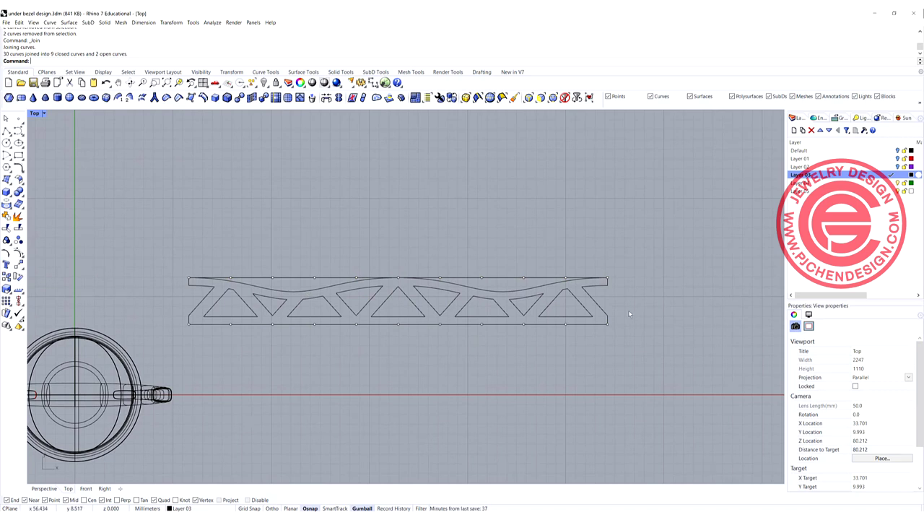
Set the display color of the joined zigzag opening curves to Red.
left_click_drag(630, 314, 189, 296)
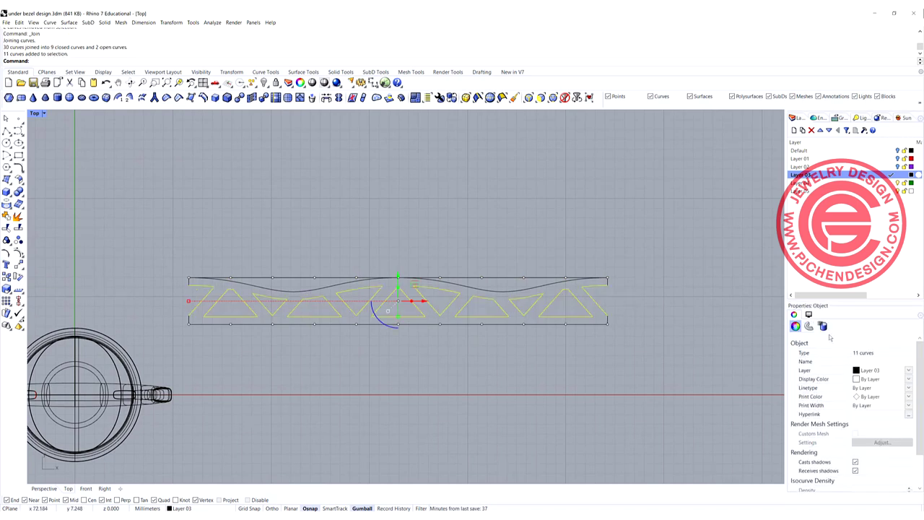
left_click(908, 379)
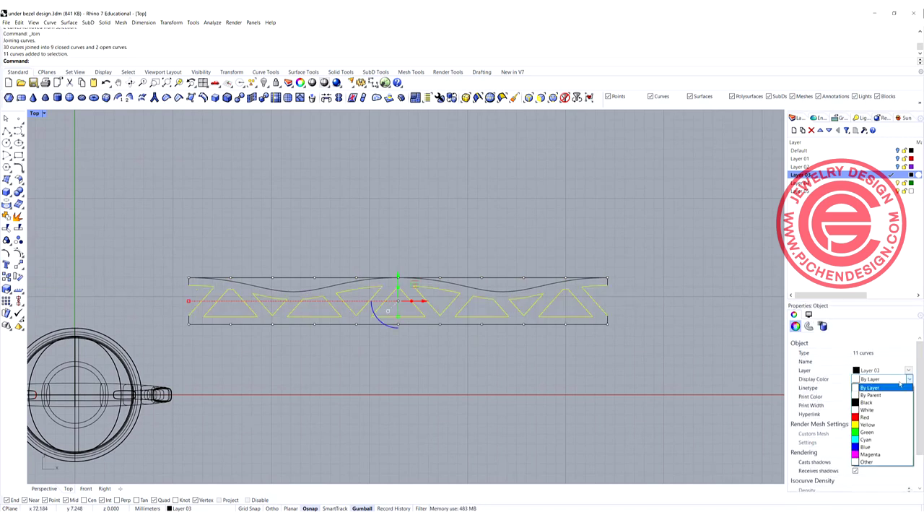
left_click(877, 418)
key("Escape")
scroll(276, 279, "down", 1)
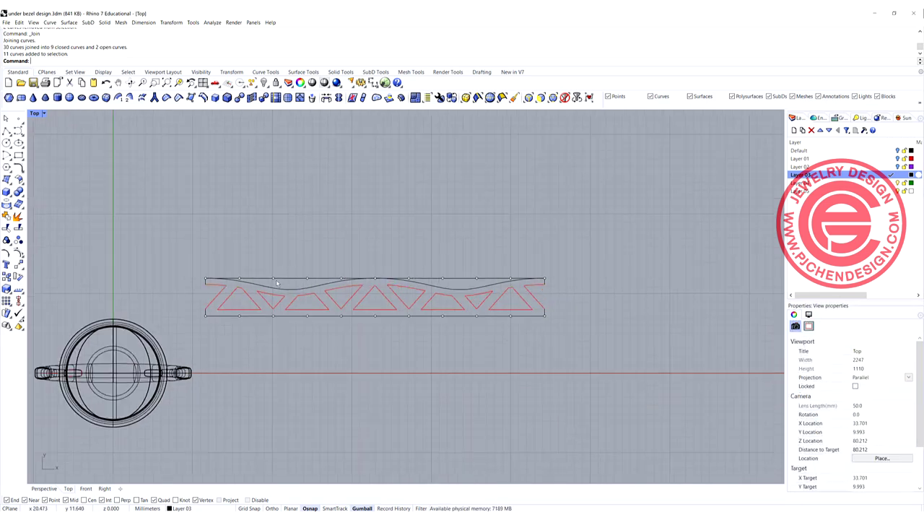
Create a rectangular plane surface spanning the pattern's outer boundary between its diagonally opposite corners.
right_click_drag(276, 280, 339, 258)
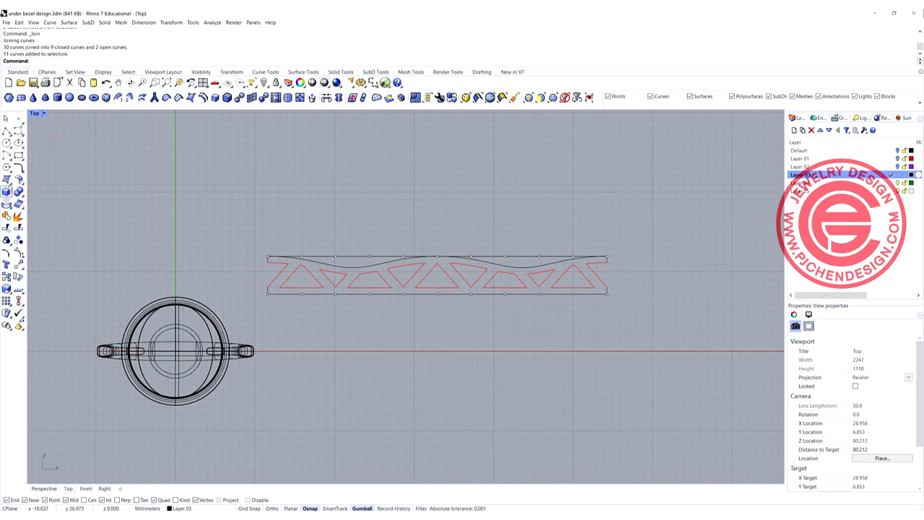
left_click(6, 180)
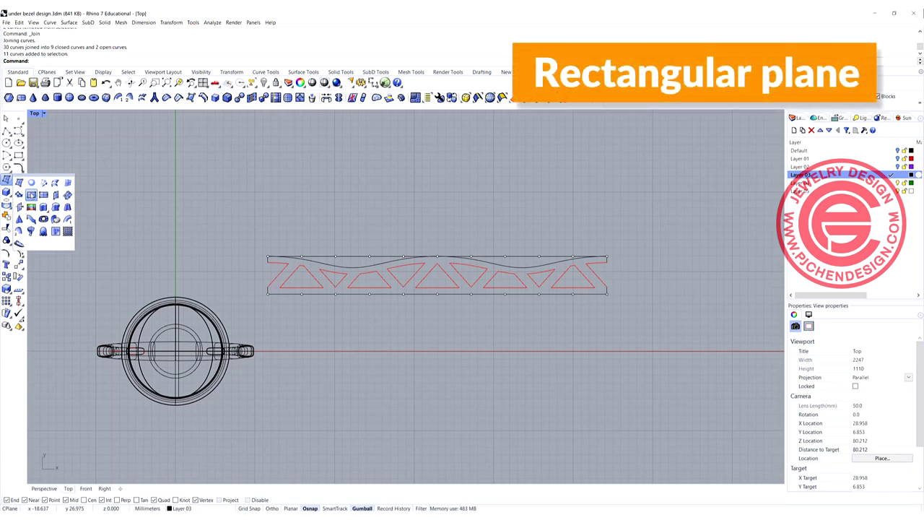
left_click(31, 195)
left_click(268, 256)
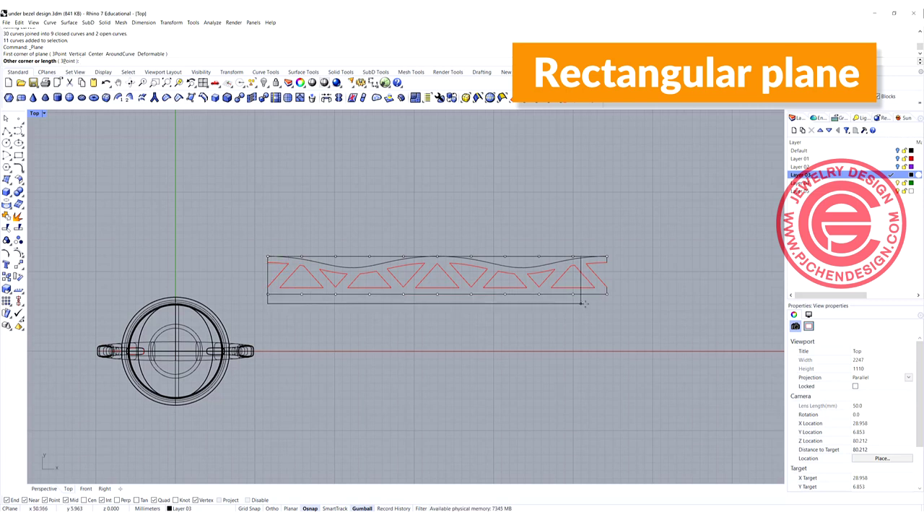
left_click(607, 294)
key("Return")
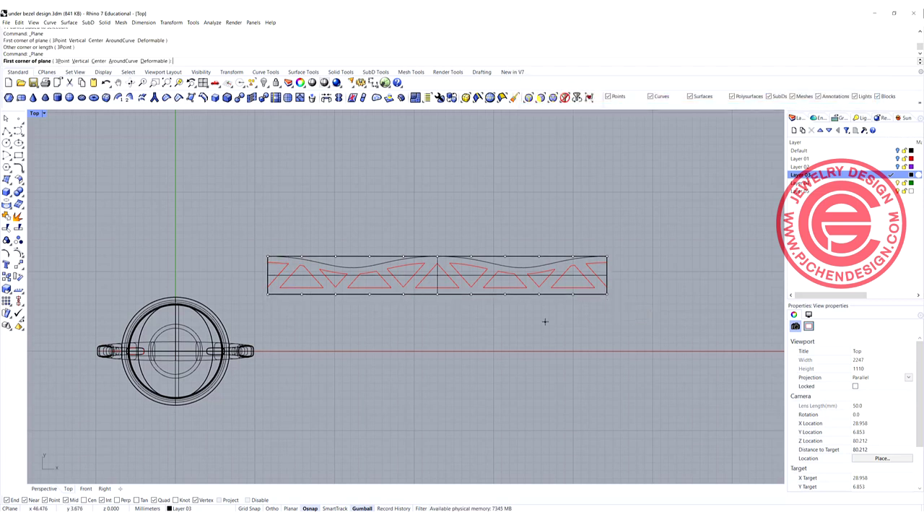
Leave the repeated plane command, return to the four-view layout and examine the under-bezel surface from its shank end.
key("Escape")
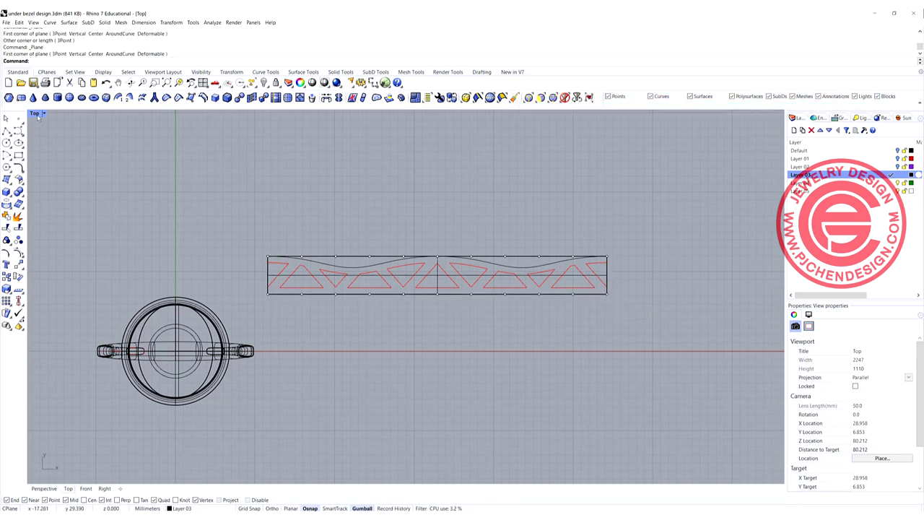
double_click(35, 113)
right_click_drag(517, 176, 557, 223)
left_click(552, 223)
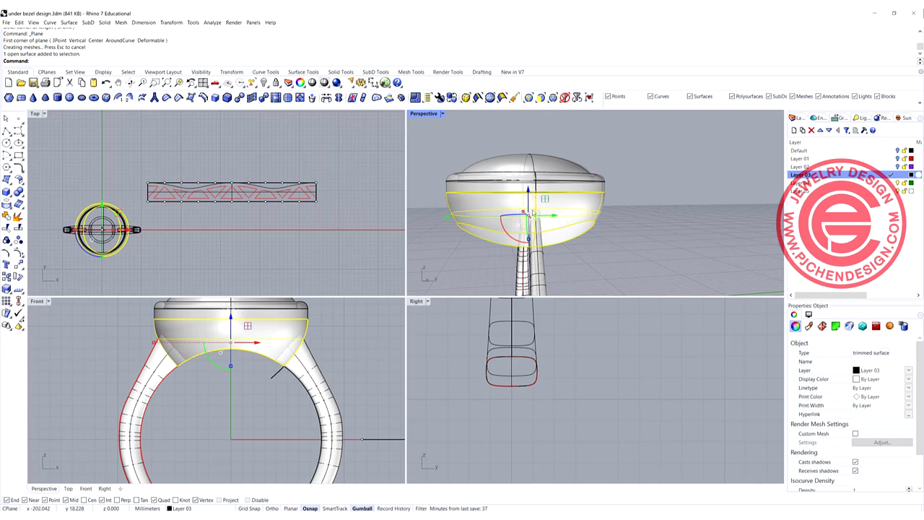
left_click(605, 258)
scroll(580, 230, "down", 2)
right_click_drag(574, 242, 548, 246)
scroll(153, 189, "up", 3)
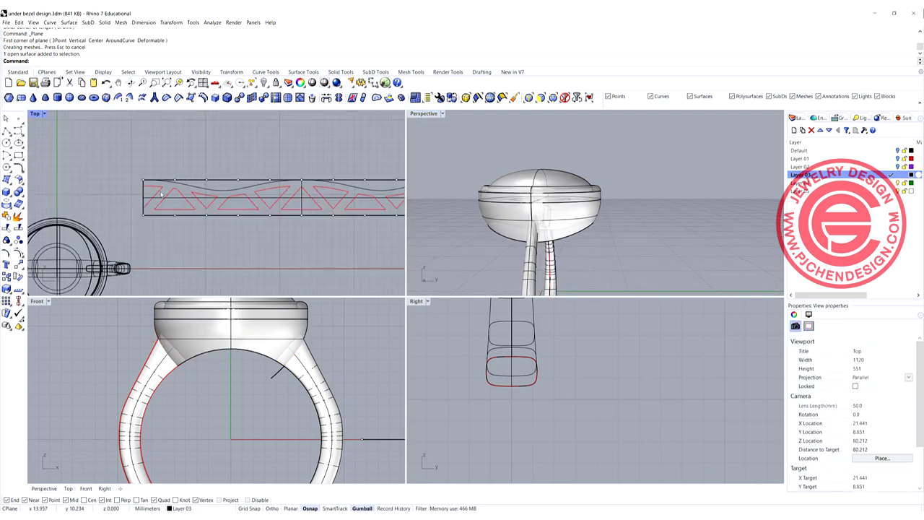
Select only the red opening curves of the flat pattern, excluding the outer boundary, the wavy edge and the short side pieces.
scroll(150, 188, "down", 8)
left_click_drag(125, 183, 305, 198)
scroll(310, 195, "up", 2)
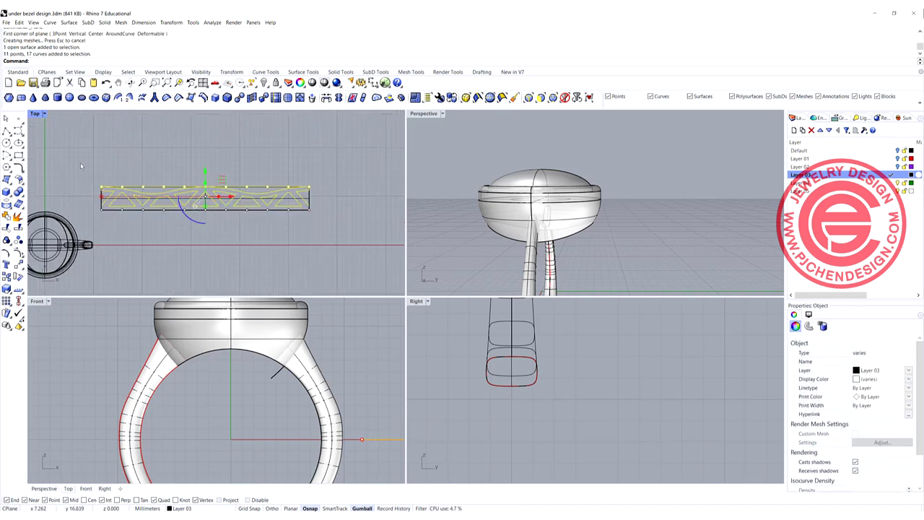
left_click_drag(80, 163, 356, 195, "ctrl")
scroll(216, 202, "up", 8)
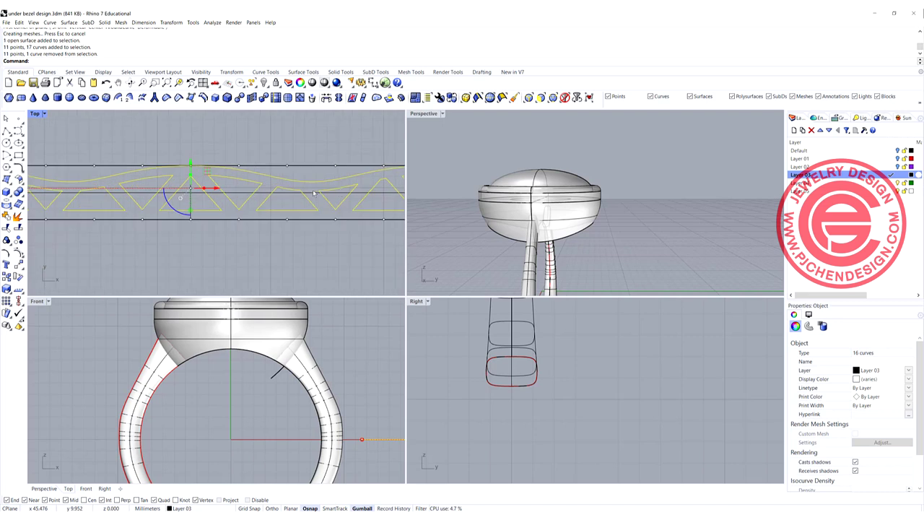
scroll(216, 203, "down", 4)
right_click_drag(356, 187, 337, 186)
scroll(338, 186, "up", 1)
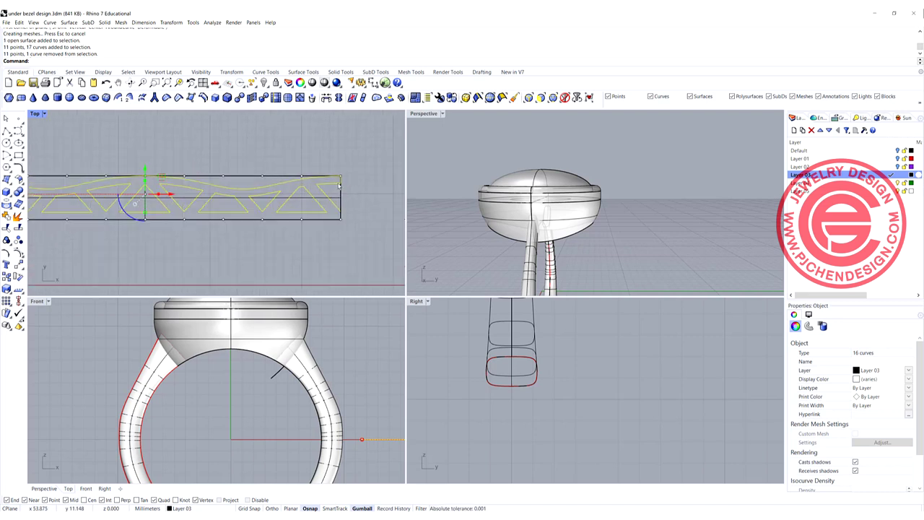
left_click_drag(347, 181, 293, 165, "ctrl")
scroll(186, 176, "down", 2)
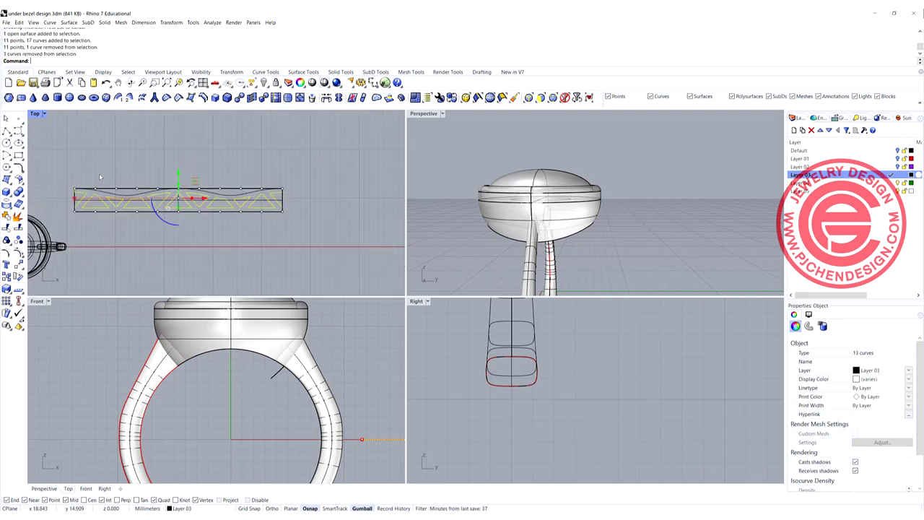
scroll(84, 188, "up", 4)
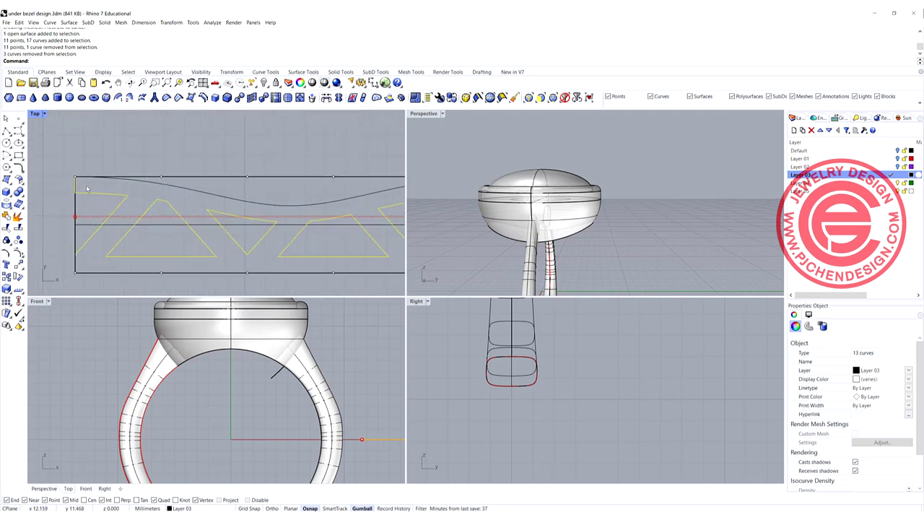
left_click_drag(86, 188, 59, 179, "ctrl")
scroll(239, 189, "down", 5)
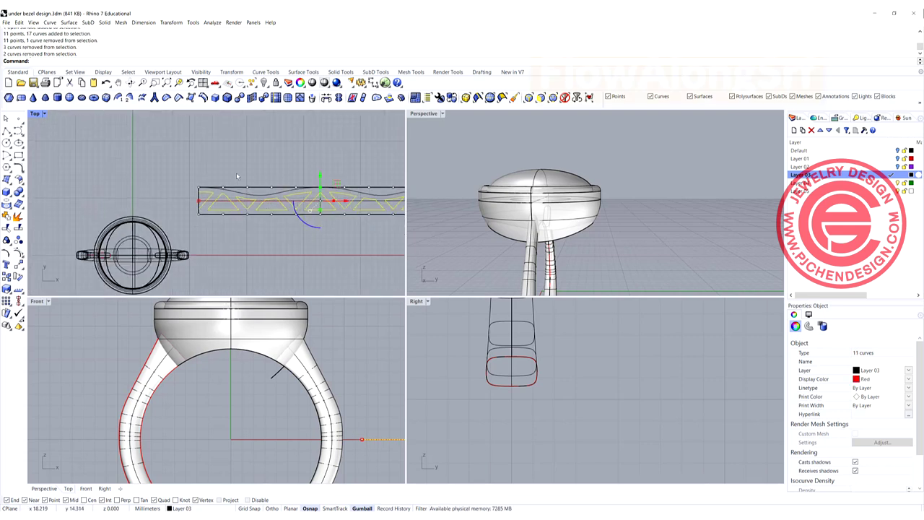
Show the Top view as Ghosted and run FlowAlongSrf on the opening curves from the plane's upper-left corner to the under-bezel's matching seam corner.
type("FlowAlongSrf")
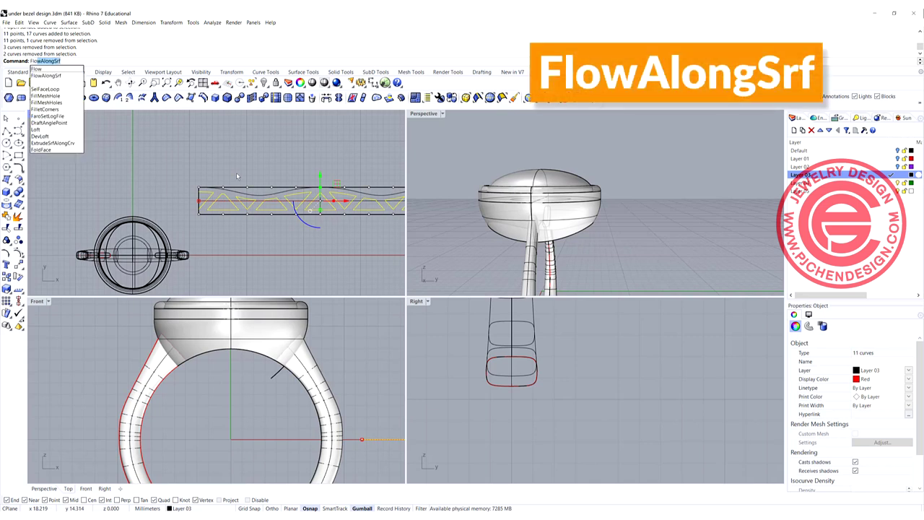
key("Return")
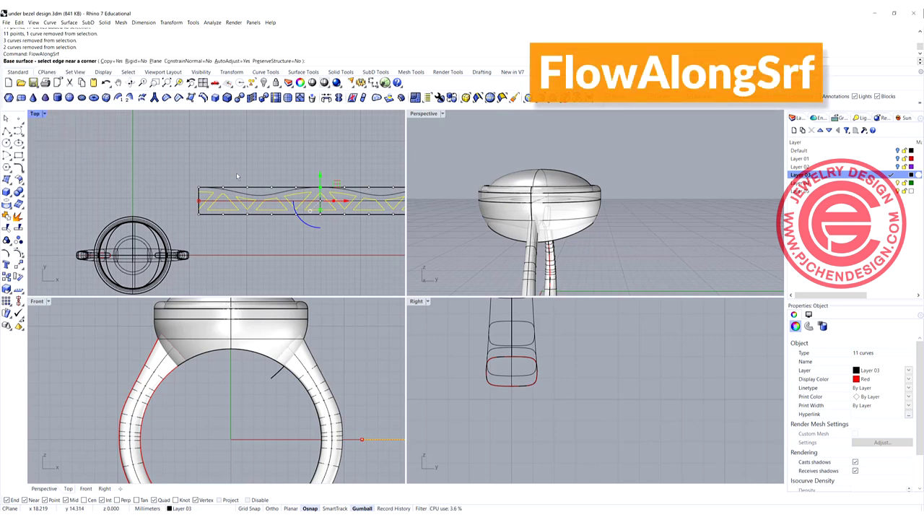
left_click(45, 114)
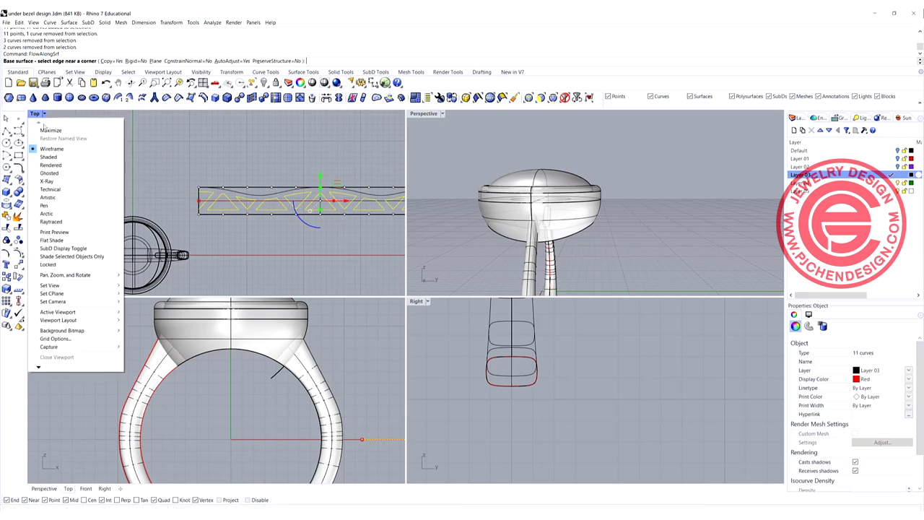
left_click(59, 175)
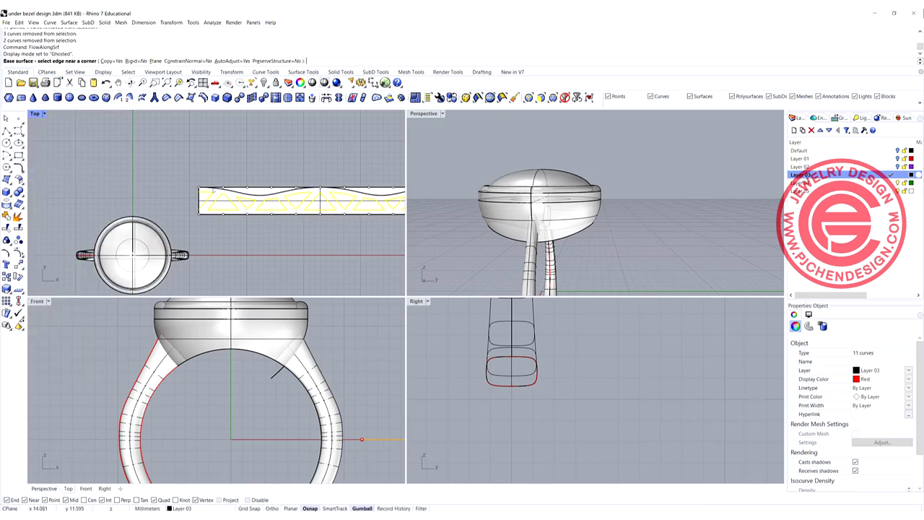
scroll(187, 192, "up", 5)
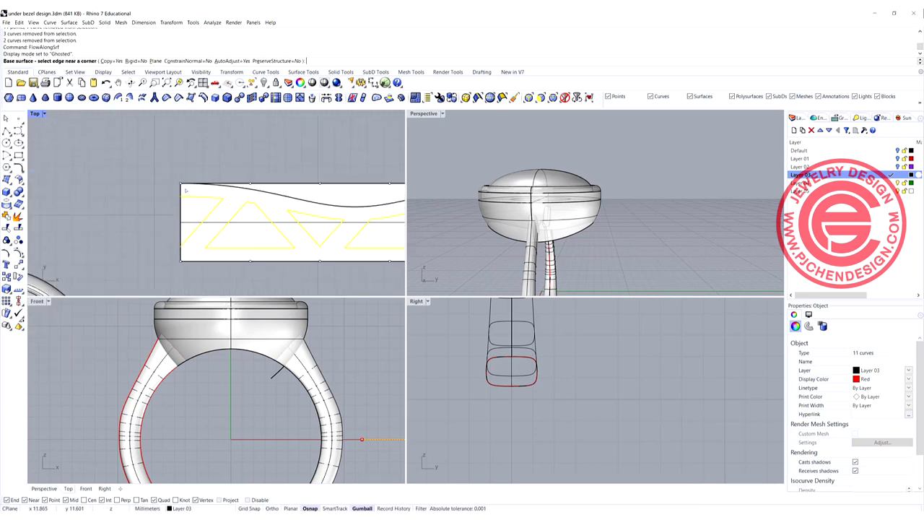
left_click(186, 191)
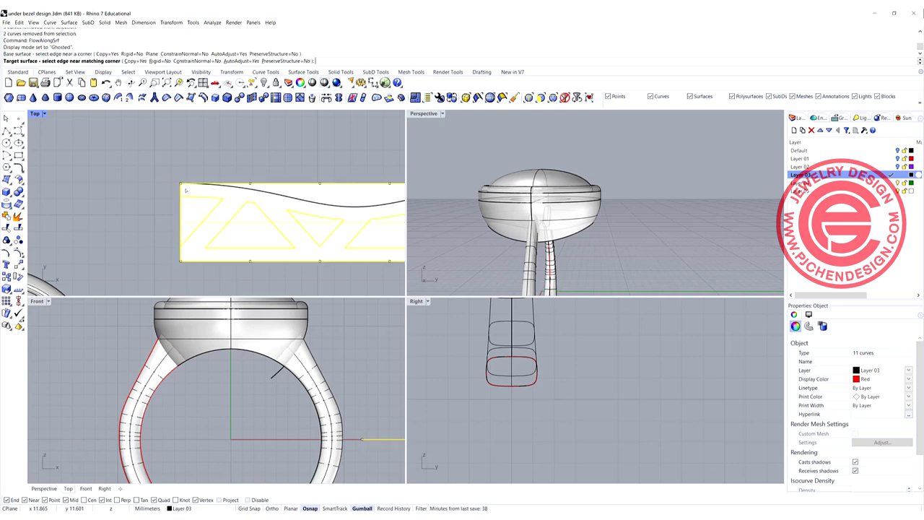
scroll(541, 236, "up", 3)
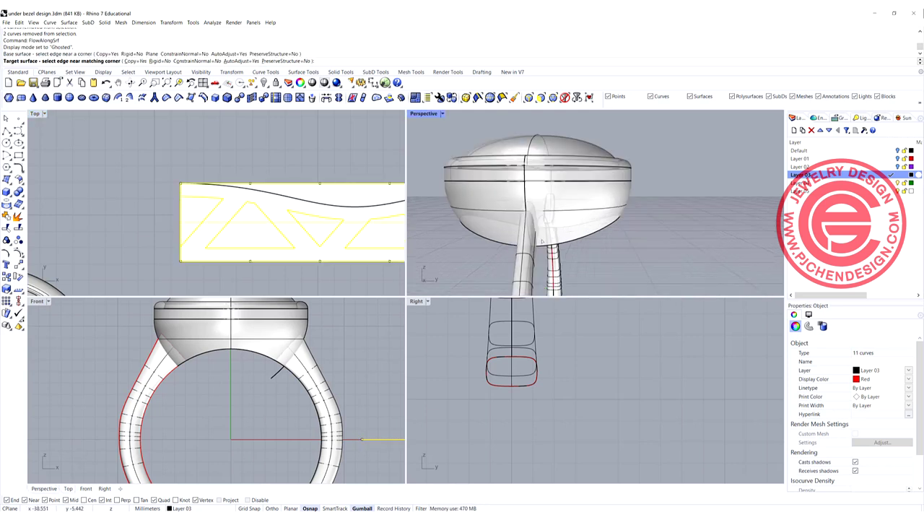
left_click(542, 241)
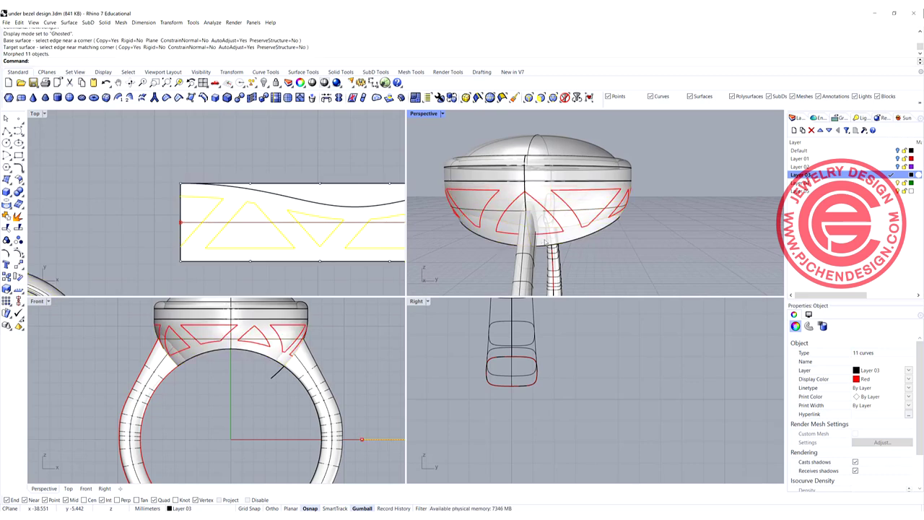
Maximize the perspective view and examine how the flowed opening curves lie around the under-bezel surface.
scroll(570, 216, "down", 5)
right_click_drag(516, 227, 590, 224)
double_click(432, 116)
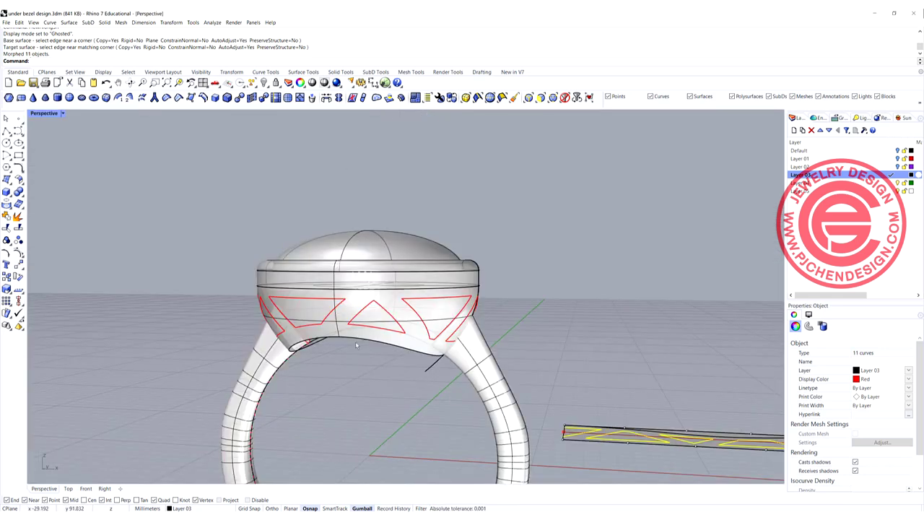
scroll(357, 339, "down", 6)
scroll(484, 376, "up", 6)
right_click_drag(325, 299, 356, 320)
left_click(325, 316)
scroll(293, 327, "up", 5)
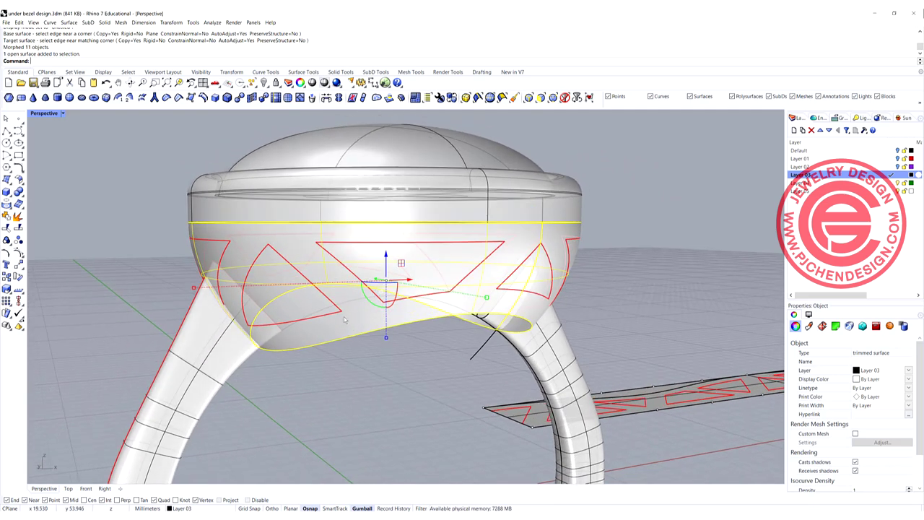
left_click(368, 350)
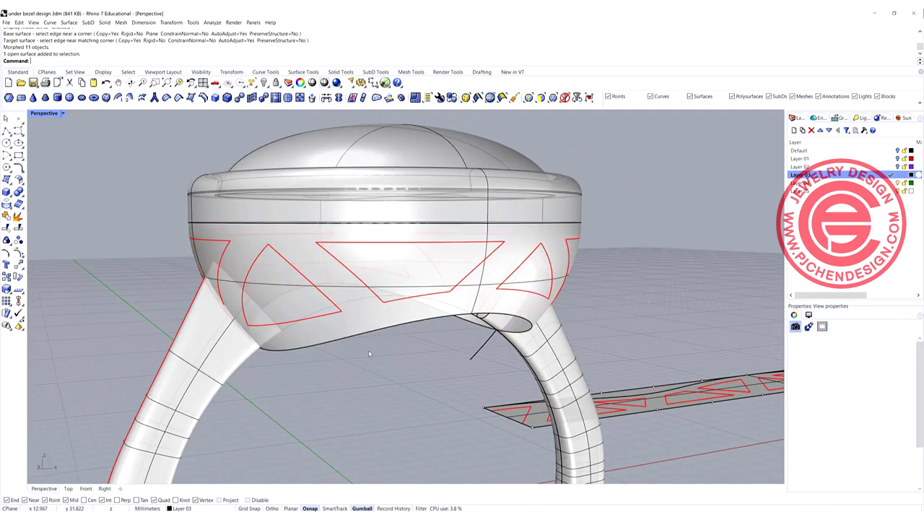
Trim one triangular opening beside the shank out of the under-bezel surface, using its flowed curve as the cutter.
left_click(7, 229)
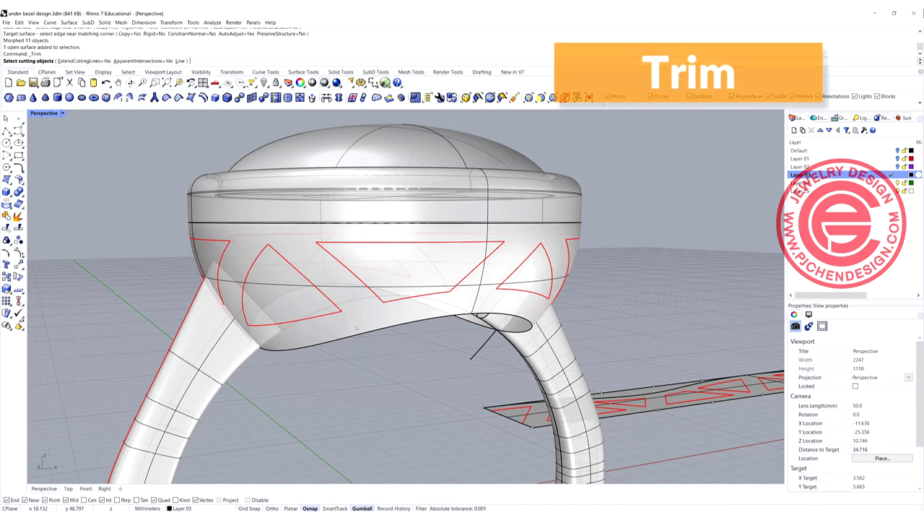
left_click(340, 312)
key("Return")
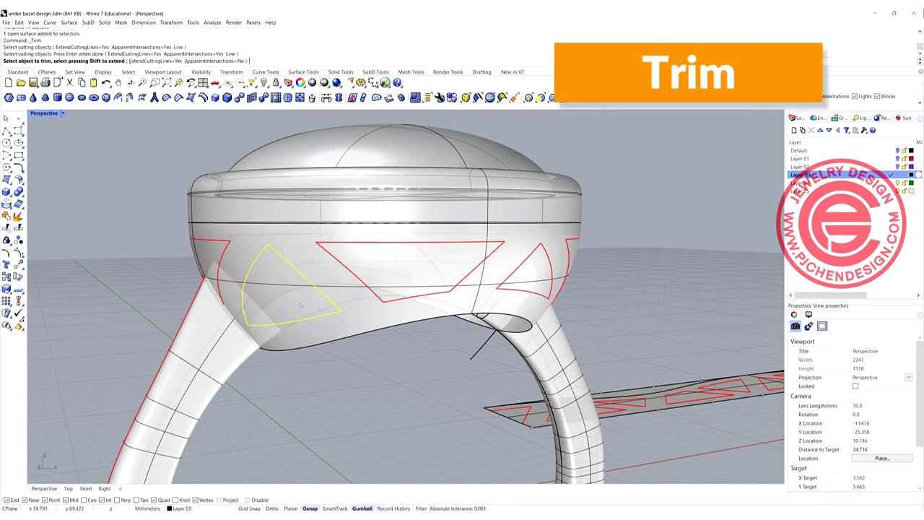
left_click(300, 306)
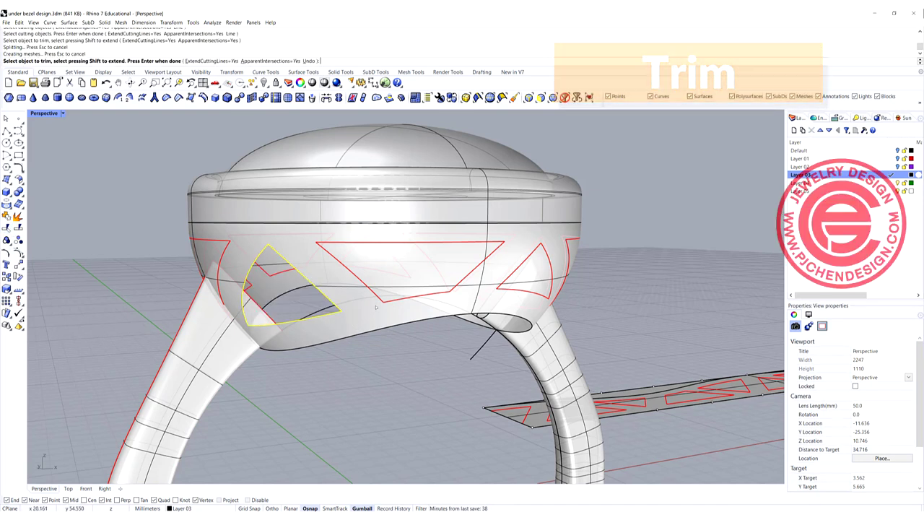
right_click_drag(367, 294, 325, 300)
key("Return")
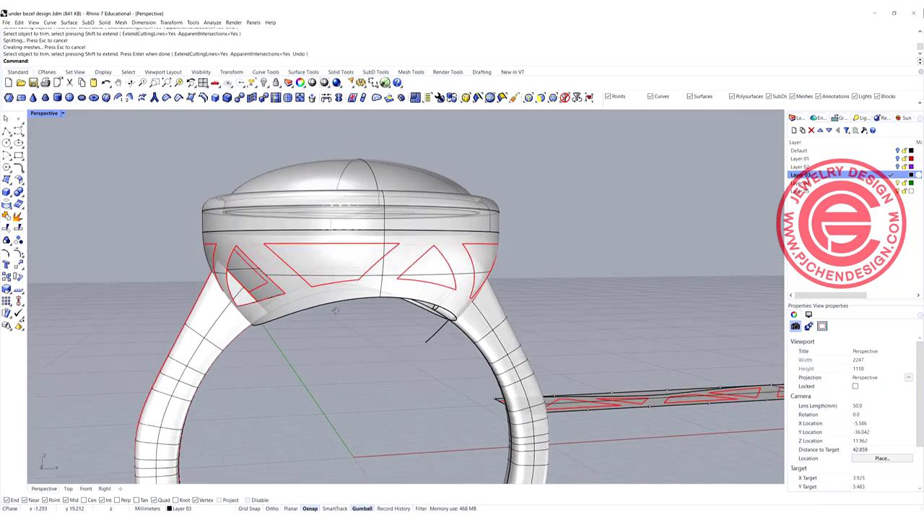
Use the other ten flowed curves as cutters and trim all remaining openings around the under-bezel surface.
left_click_drag(159, 225, 515, 303)
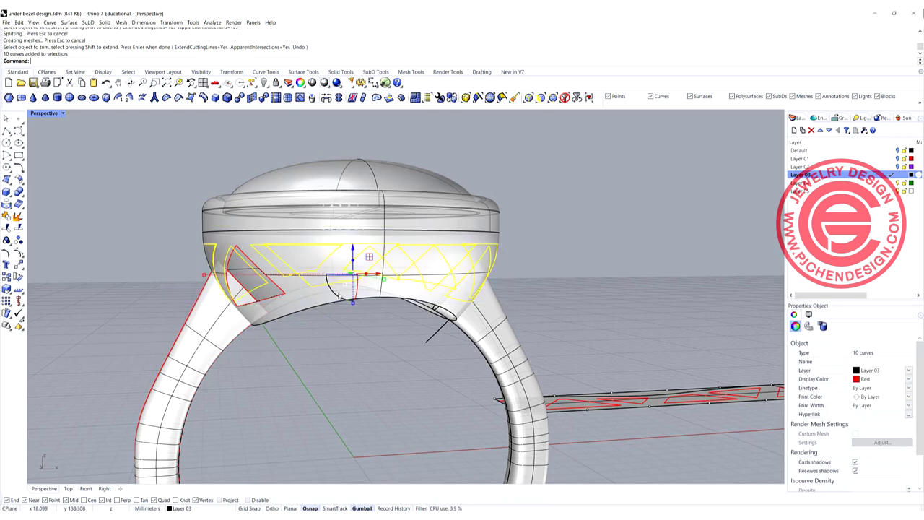
mouse_move(332, 288)
right_mouse_down()
mouse_move(462, 296)
mouse_move(344, 298)
mouse_move(335, 307)
right_mouse_up()
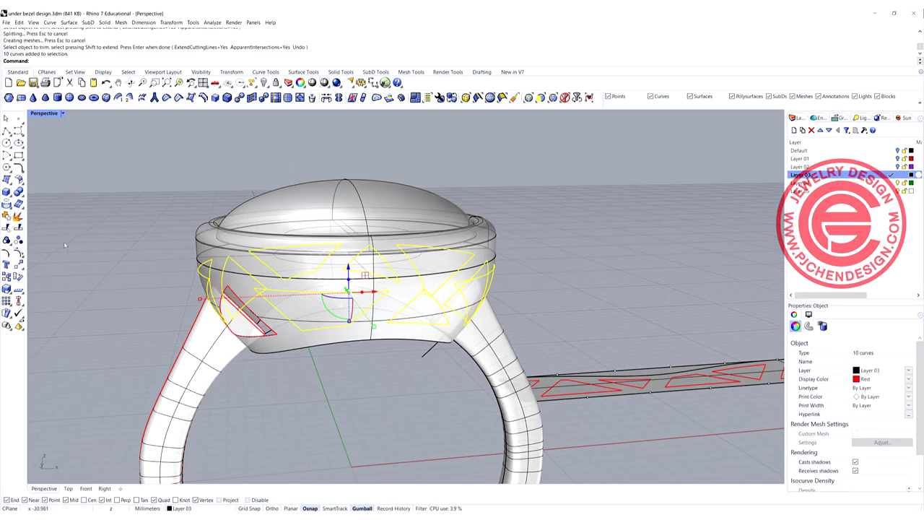
left_click(8, 227)
left_click(329, 311)
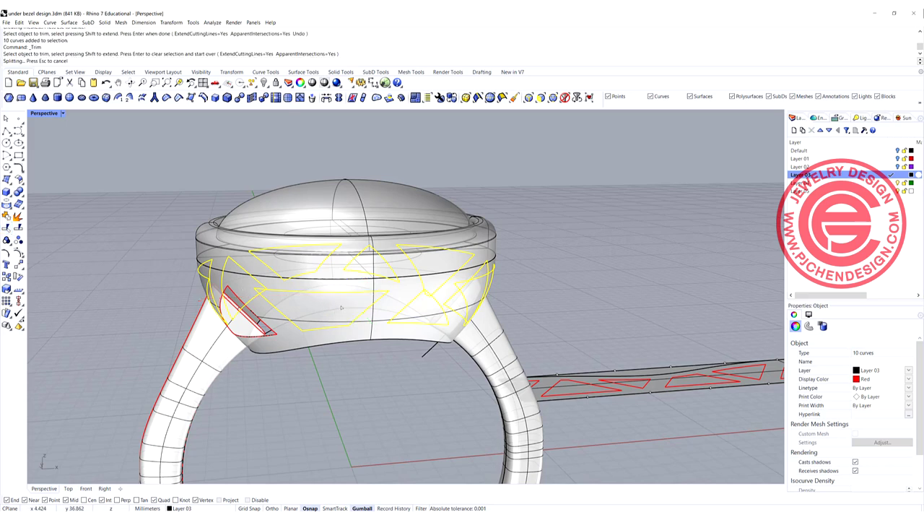
right_click_drag(328, 310, 304, 313)
left_click(304, 313)
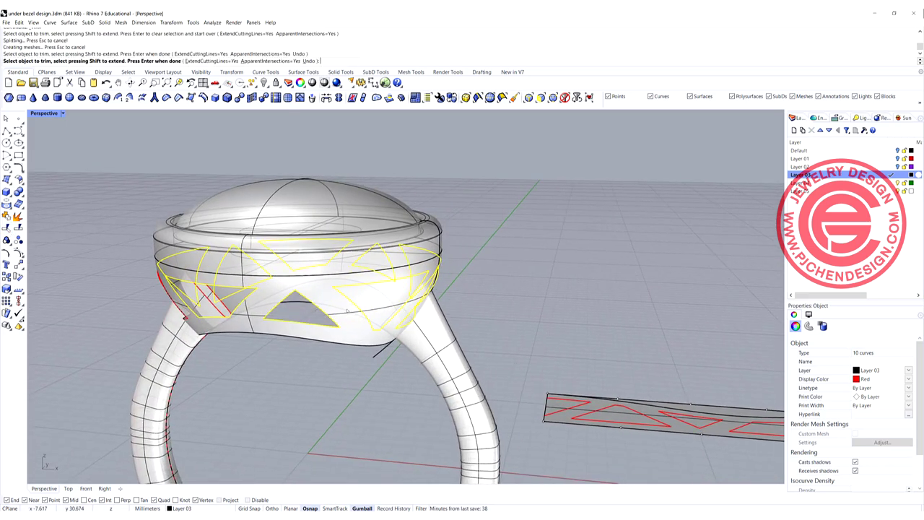
left_click(379, 303)
right_click_drag(379, 303, 340, 302)
left_click(277, 304)
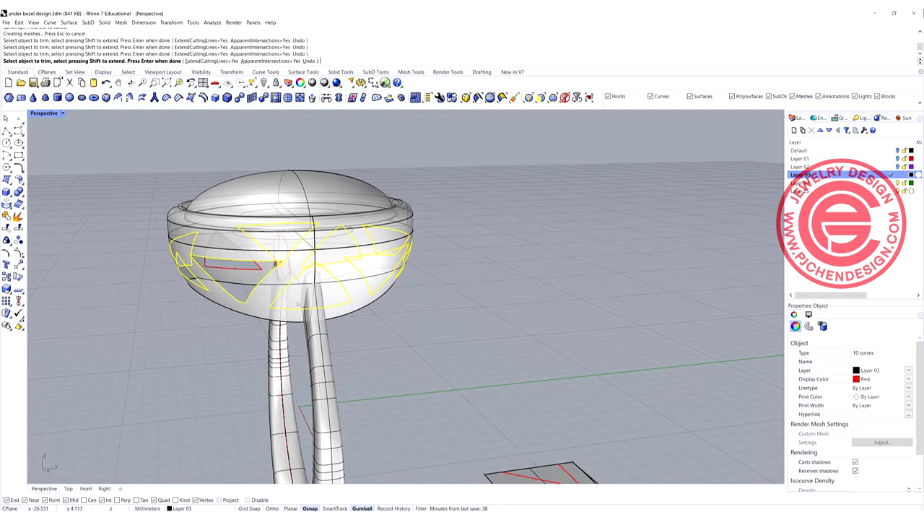
mouse_move(358, 288)
right_mouse_down()
mouse_move(310, 311)
mouse_move(381, 276)
mouse_move(367, 277)
right_mouse_up()
left_click(325, 296)
left_click(367, 283)
scroll(409, 272, "up", 4)
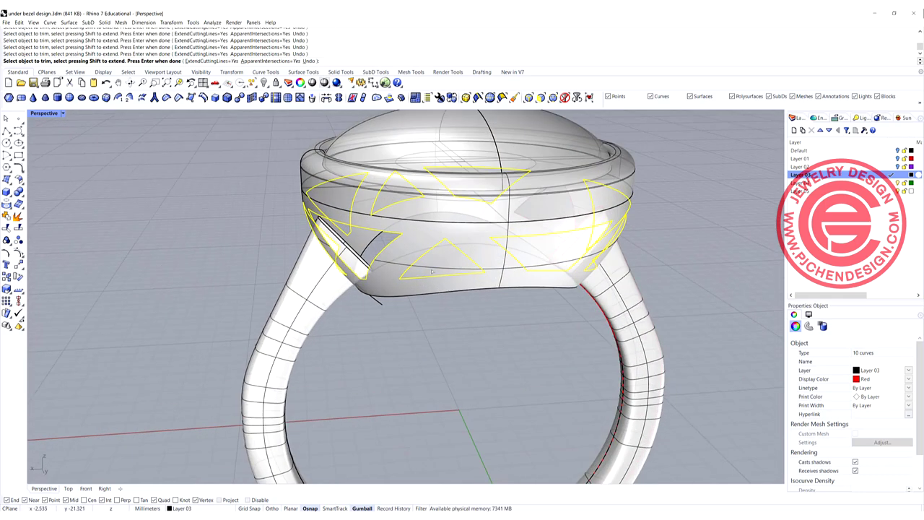
left_click(443, 264)
scroll(598, 276, "down", 5)
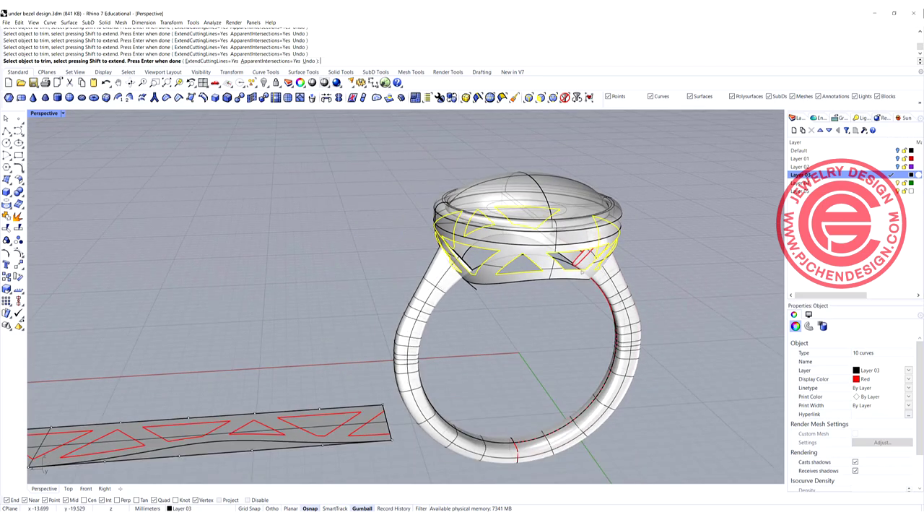
right_click_drag(598, 276, 528, 291)
left_click(564, 352)
right_click_drag(564, 352, 532, 347)
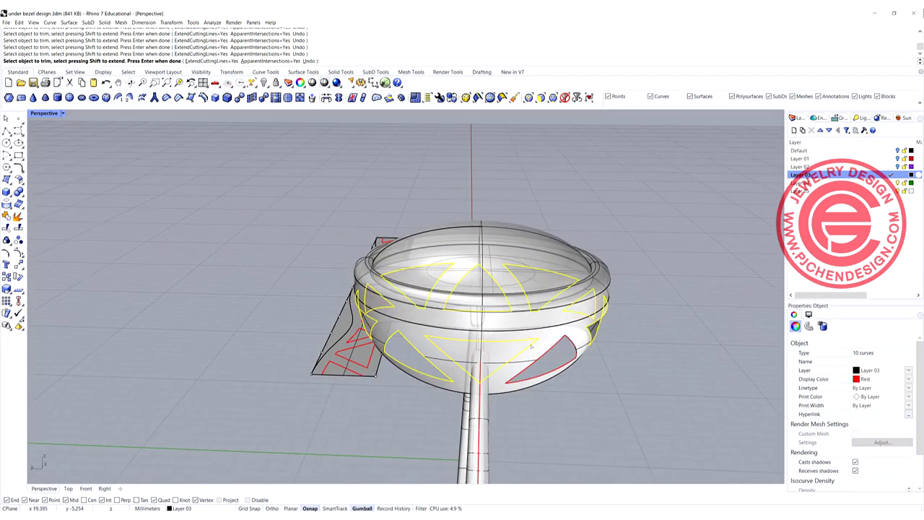
left_click(497, 356)
scroll(531, 347, "down", 5)
right_click_drag(601, 329, 535, 299)
right_click(550, 271)
scroll(401, 334, "up", 5)
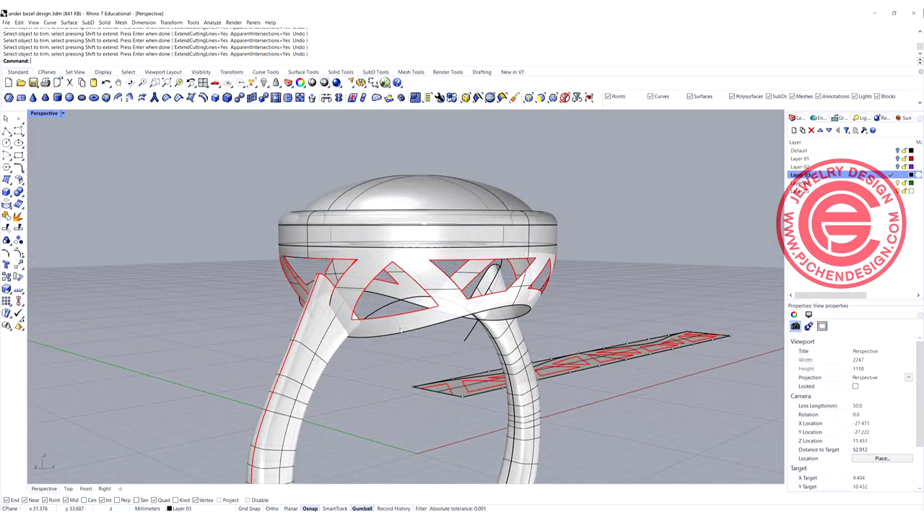
Offset the trimmed under-bezel surface inward by 1 mm with Offset Surface as a solid.
left_click(397, 325)
right_click_drag(399, 325, 505, 315)
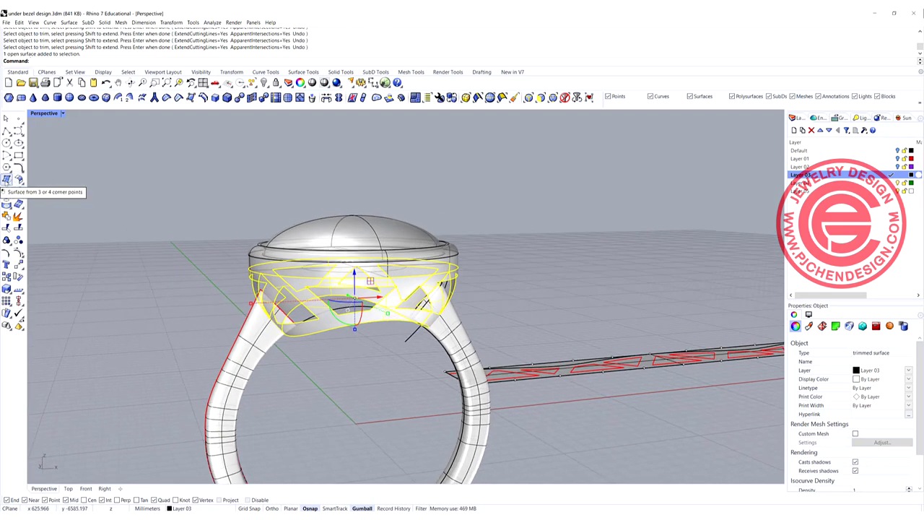
left_click(19, 179)
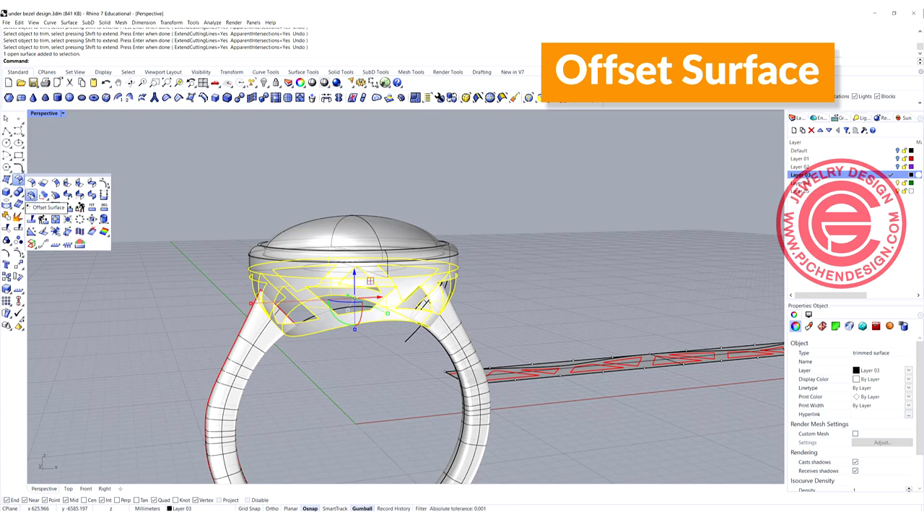
left_click(31, 195)
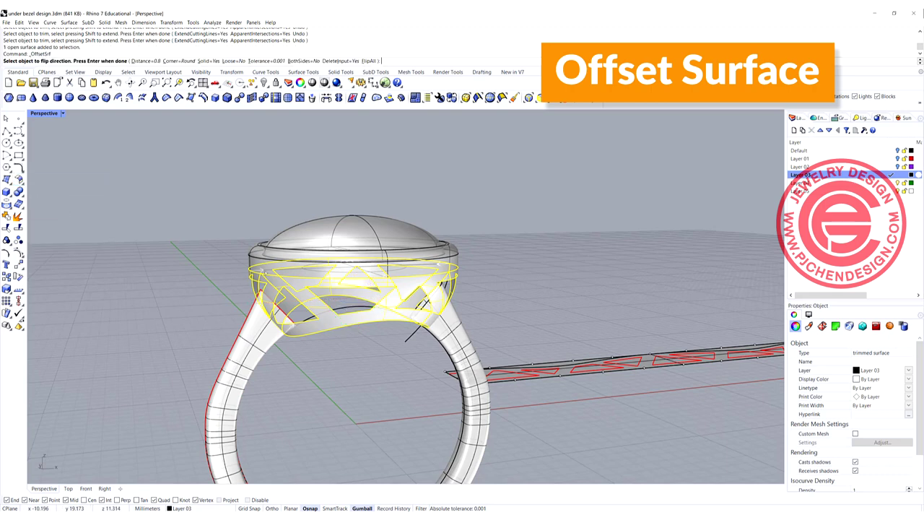
left_click(150, 60)
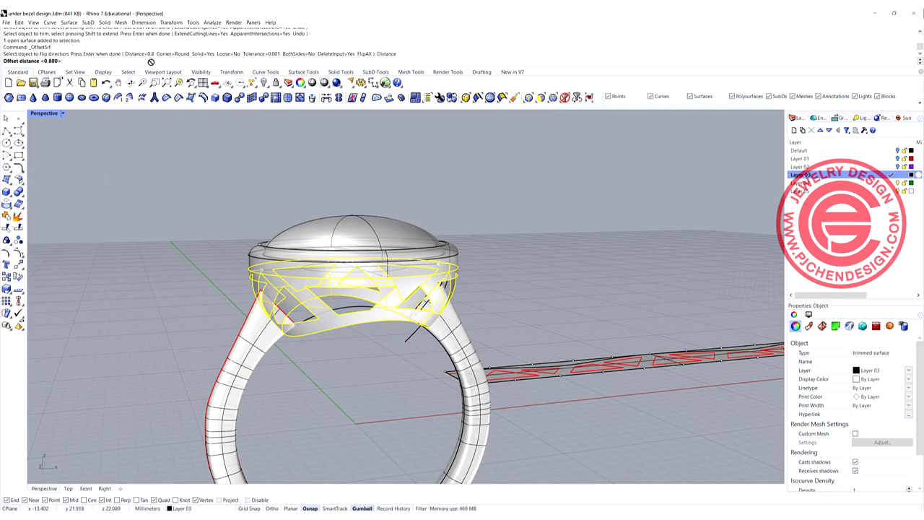
type("1")
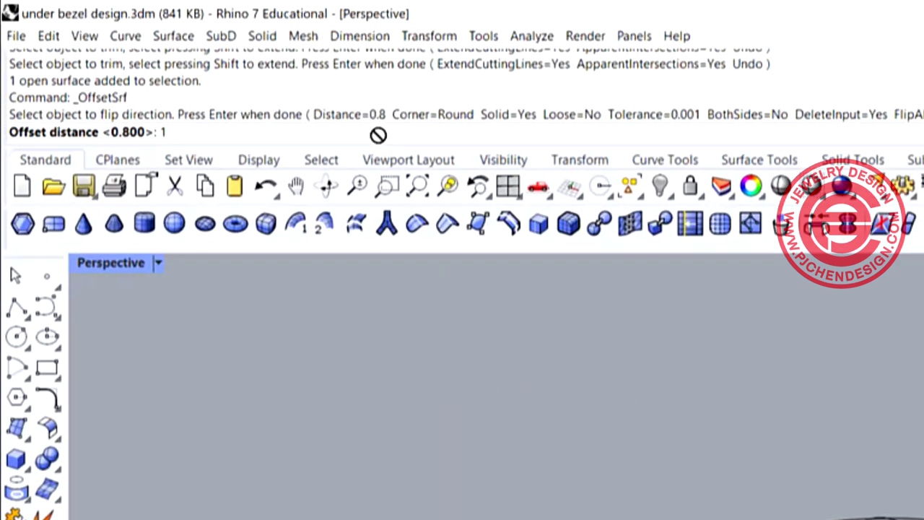
key("Return")
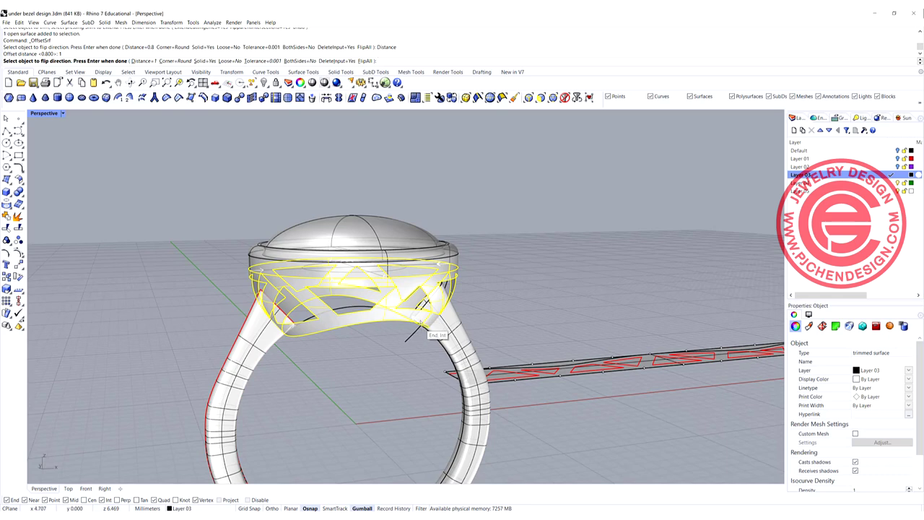
scroll(422, 326, "up", 5)
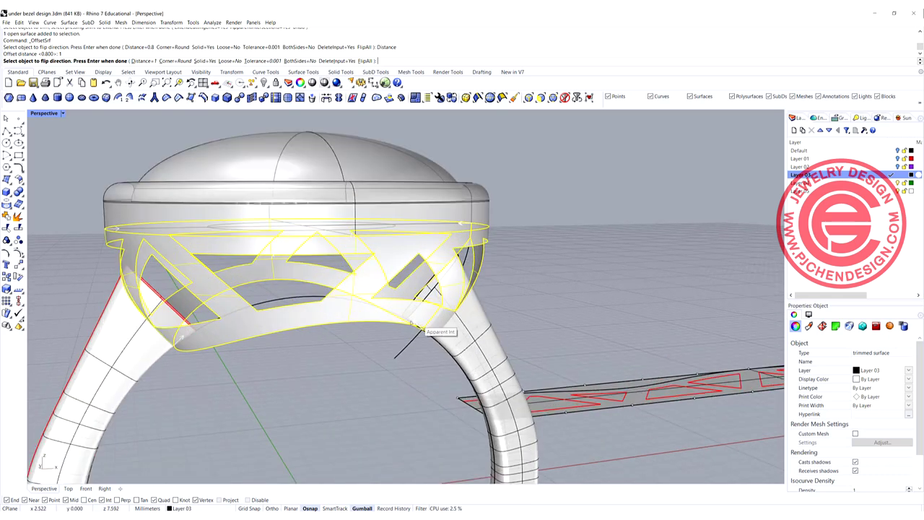
key("Return")
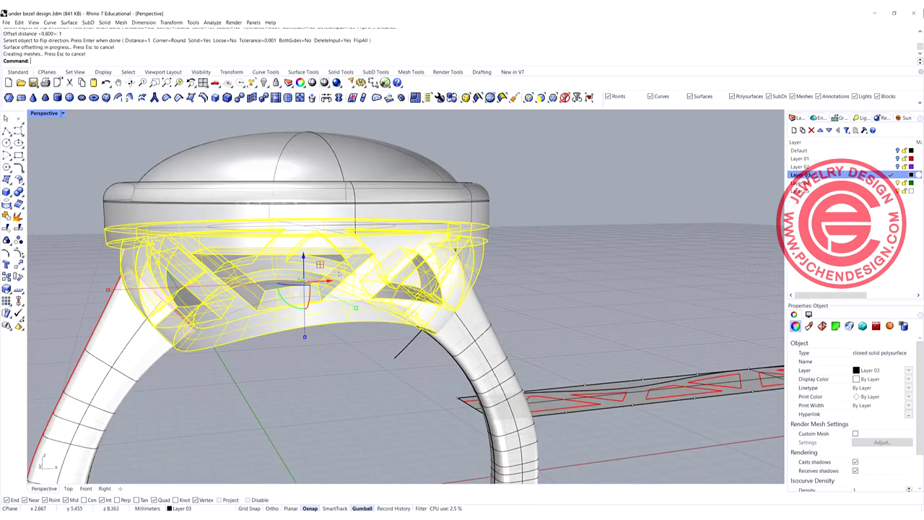
Examine the solid openwork under-bezel and the closed profile curve where the shank's upper end meets it.
left_click(545, 286)
scroll(341, 218, "down", 8)
right_click_drag(310, 267, 318, 246)
scroll(319, 246, "up", 3)
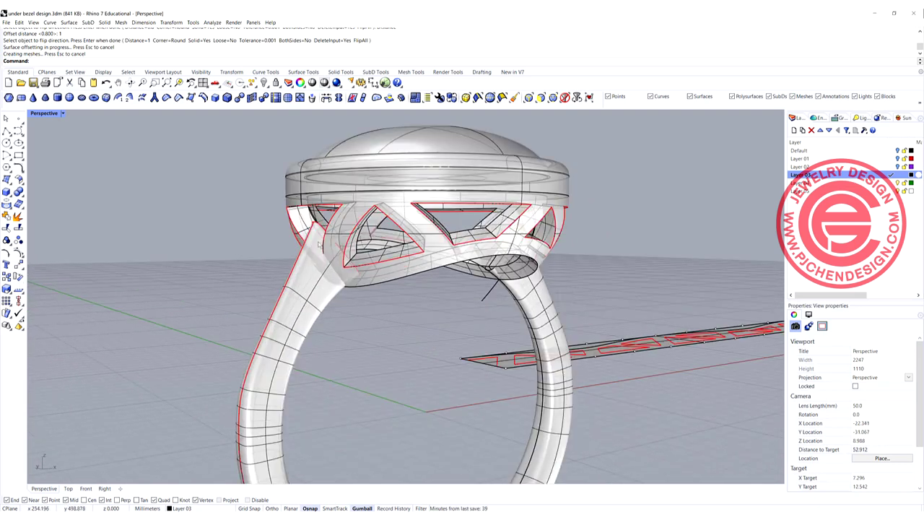
scroll(317, 228, "up", 3)
scroll(315, 224, "up", 2)
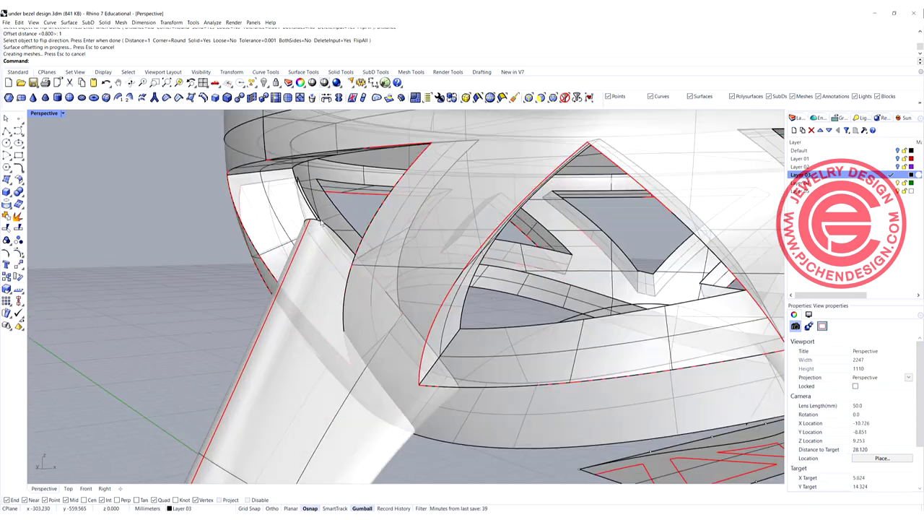
left_click(324, 225)
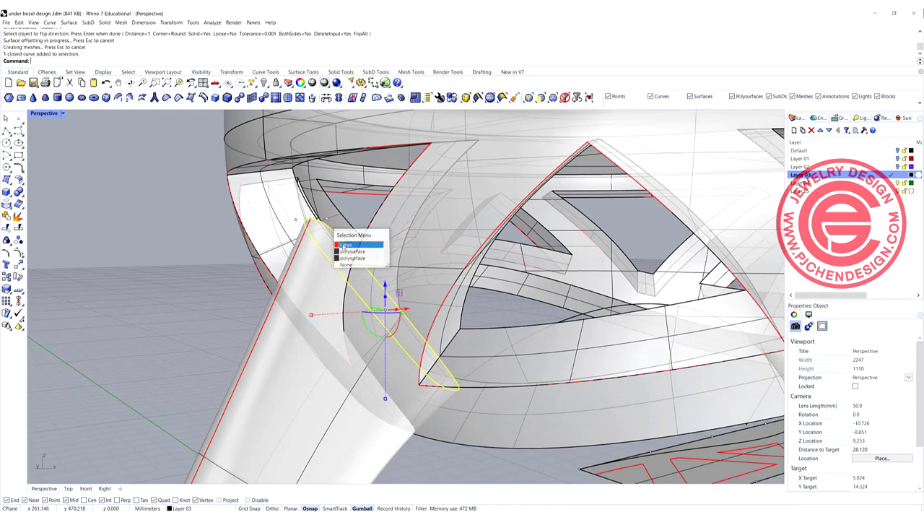
left_click(357, 244)
Delete the ring shank's polysurface, keeping its rail and profile curves.
scroll(354, 243, "down", 5)
right_click_drag(319, 212, 396, 211)
scroll(390, 209, "up", 6)
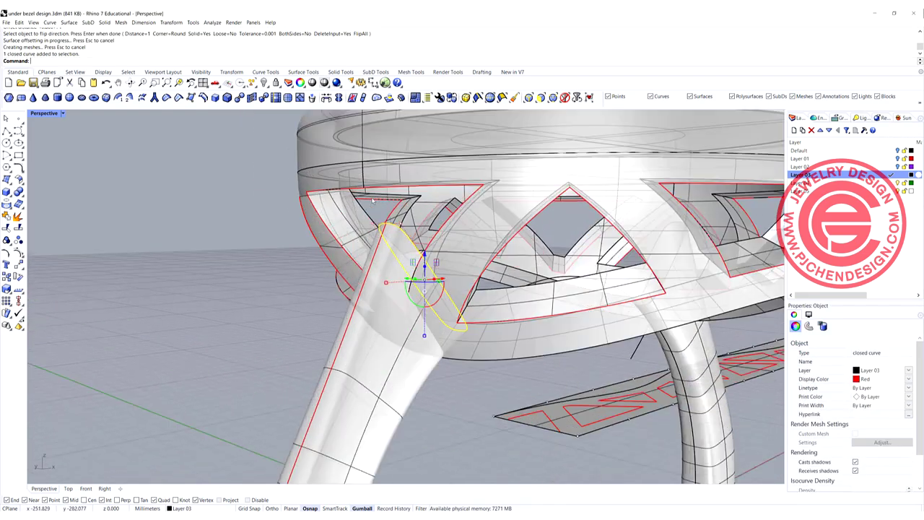
scroll(386, 209, "down", 4)
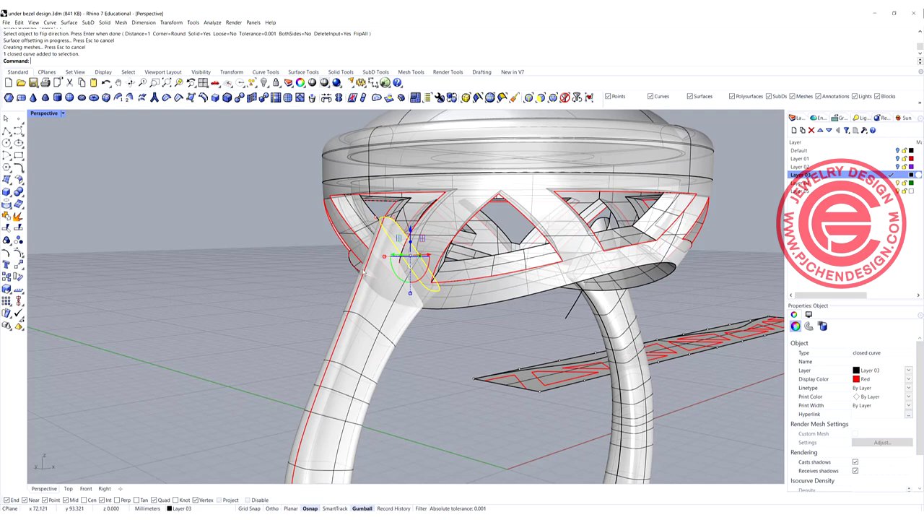
scroll(390, 289, "down", 5)
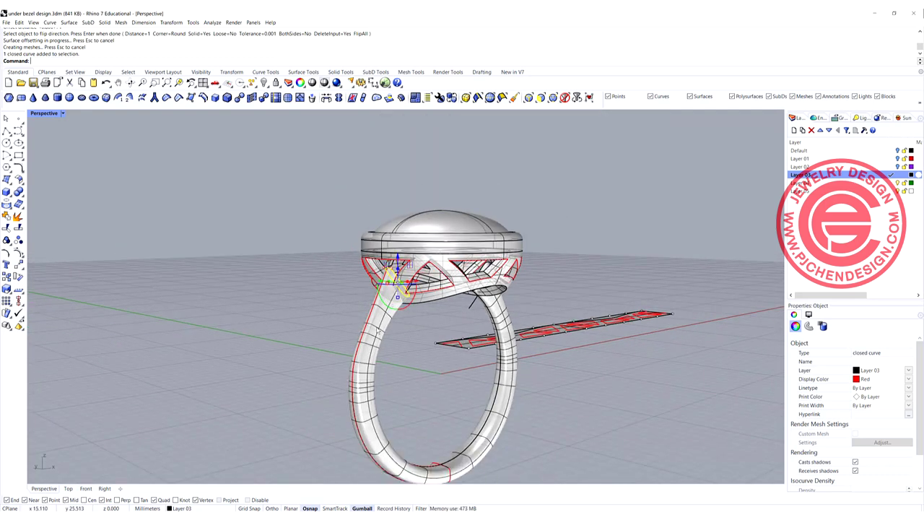
left_click(412, 303)
key("Delete")
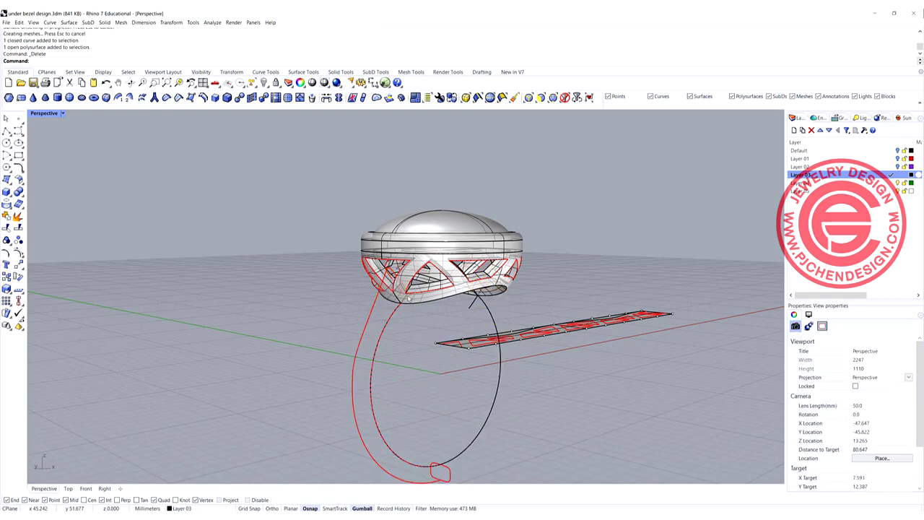
Try lengthening the shank's upper profile curve in the perspective view with Scale 1-D from its lower end, and undo the scaling.
scroll(409, 298, "up", 4)
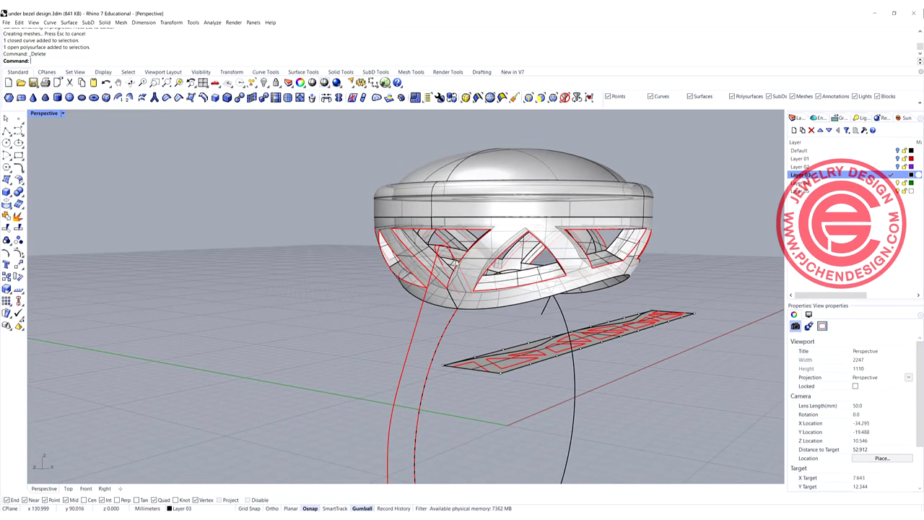
left_click(464, 267)
left_click(483, 281)
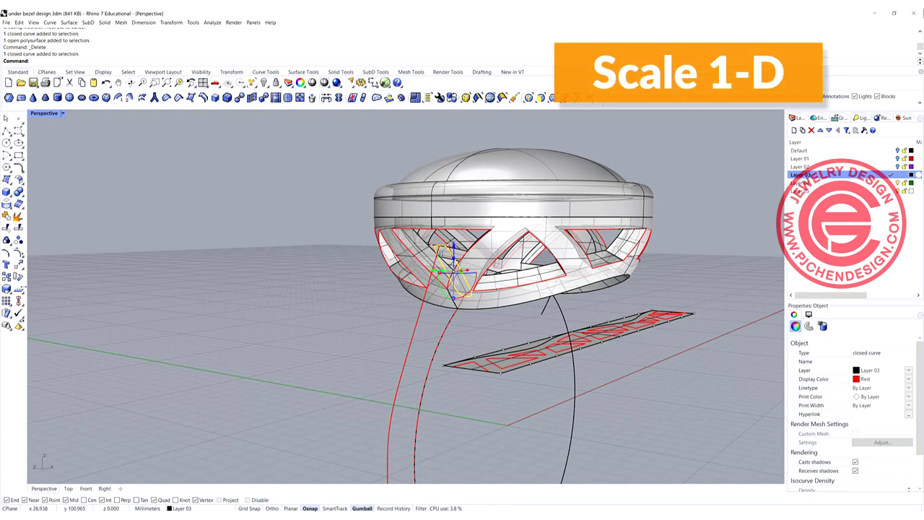
left_click(8, 292)
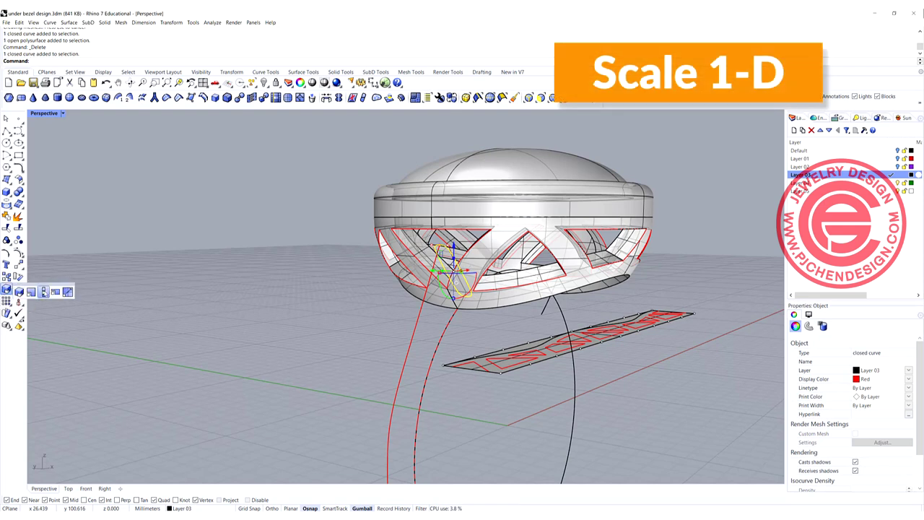
left_click(44, 291)
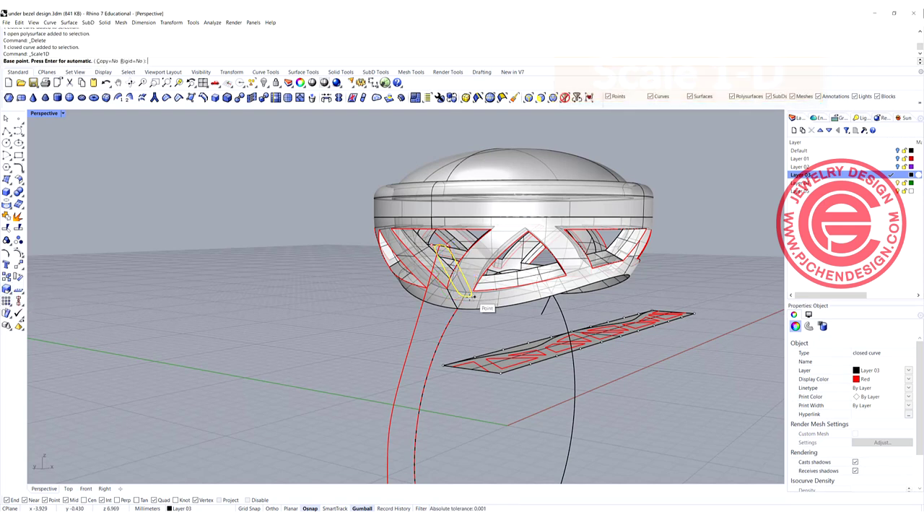
left_click(467, 296)
left_click(439, 244)
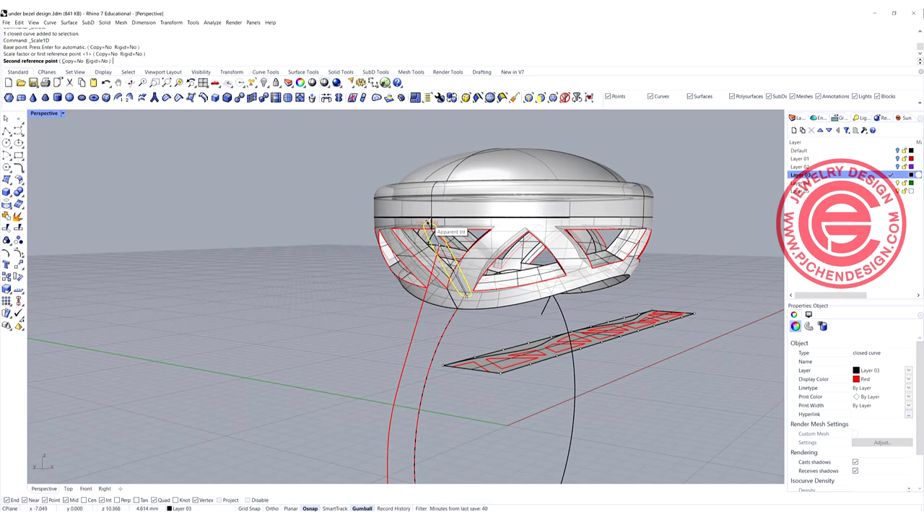
scroll(429, 222, "up", 5)
left_click(429, 223)
scroll(429, 224, "down", 6)
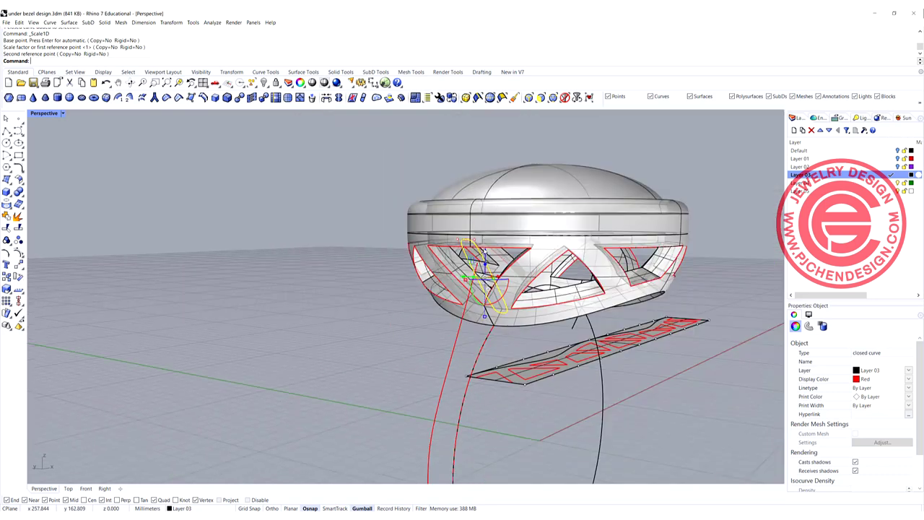
scroll(485, 248, "up", 3)
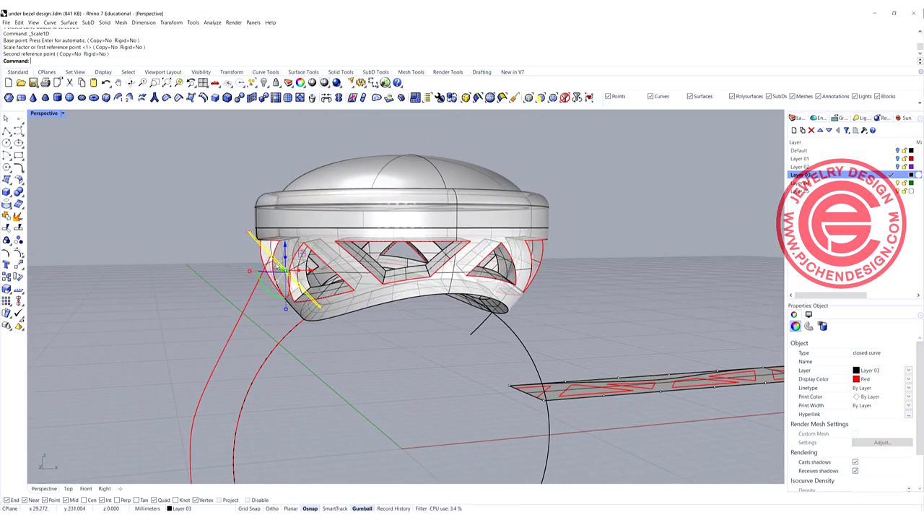
right_click_drag(309, 297, 446, 309)
key("ctrl+z")
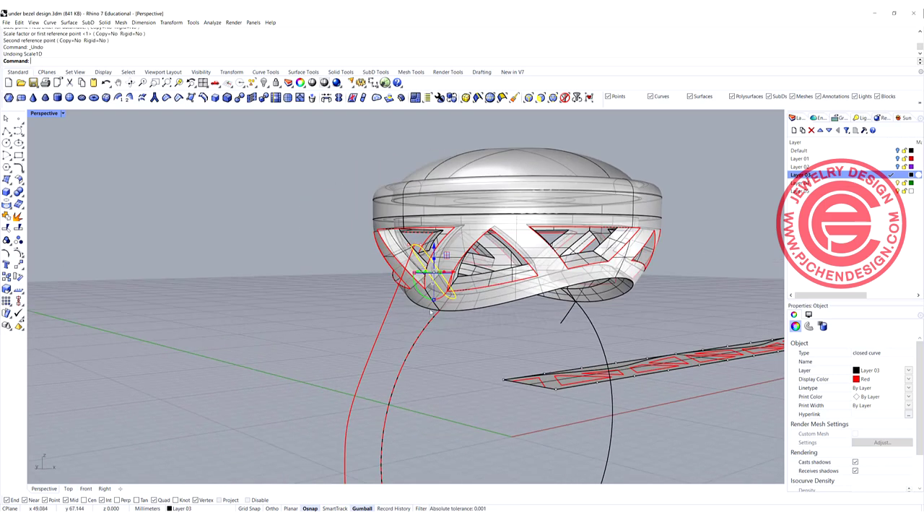
Scale the upper profile curve in one direction from its lower end, picking the final length of about 4.4 mm in the Front view.
right_click(447, 309)
left_click(451, 296)
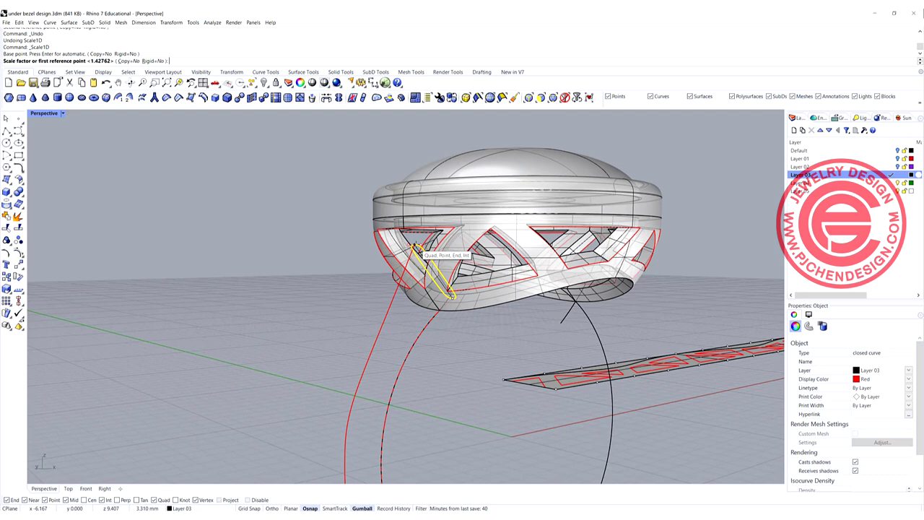
left_click(426, 259)
double_click(44, 113)
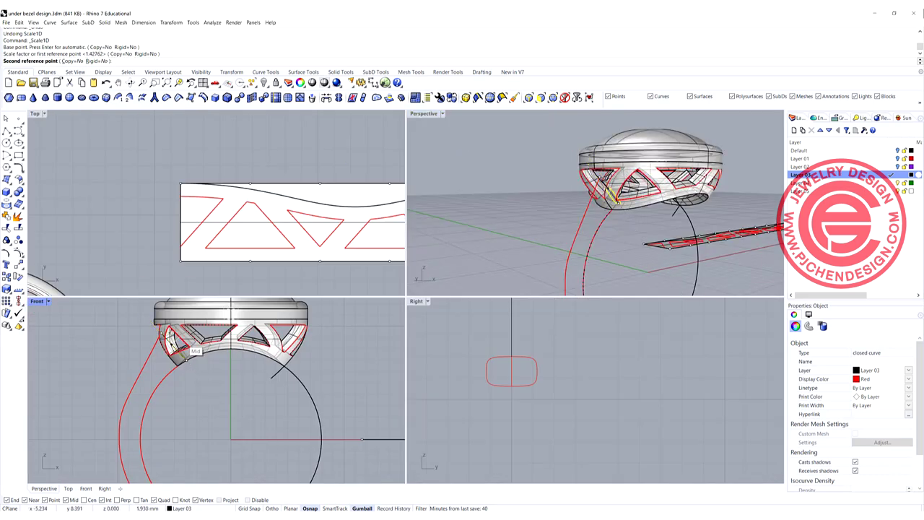
right_click_drag(166, 334, 211, 378)
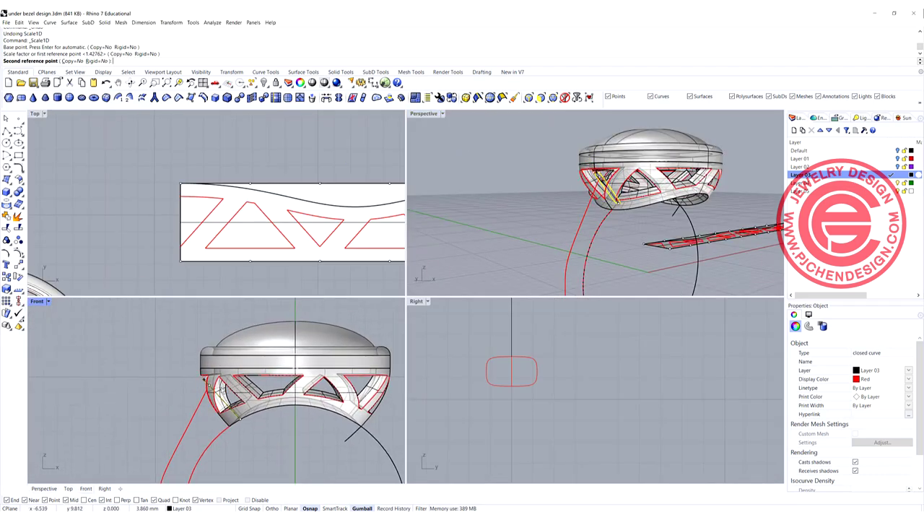
scroll(205, 381, "up", 2)
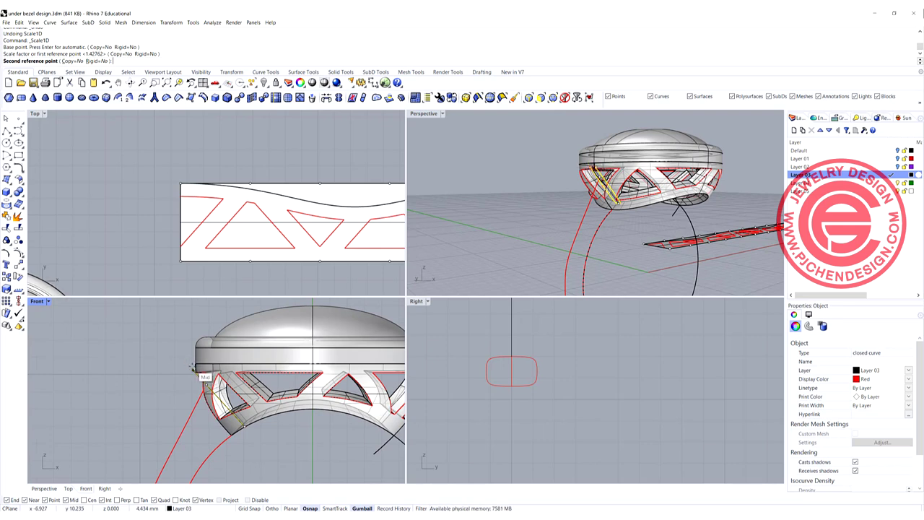
scroll(189, 365, "up", 2)
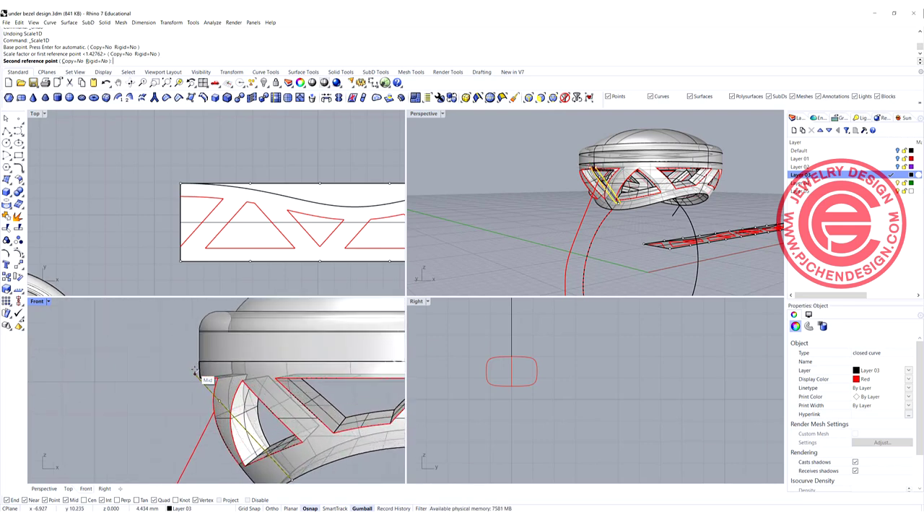
left_click(194, 372)
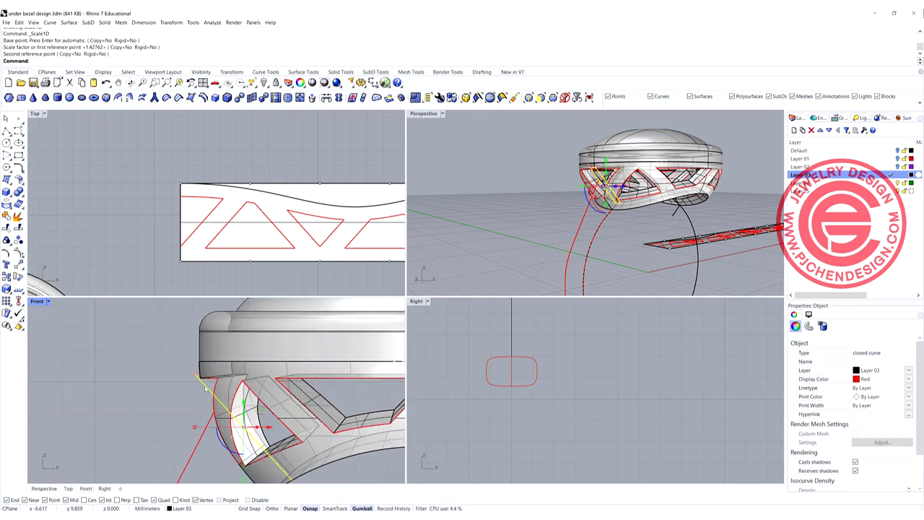
Rotate the upper profile curve about its lower end in the Front view, bringing its upper end in beneath the bezel's rim.
left_click(18, 276)
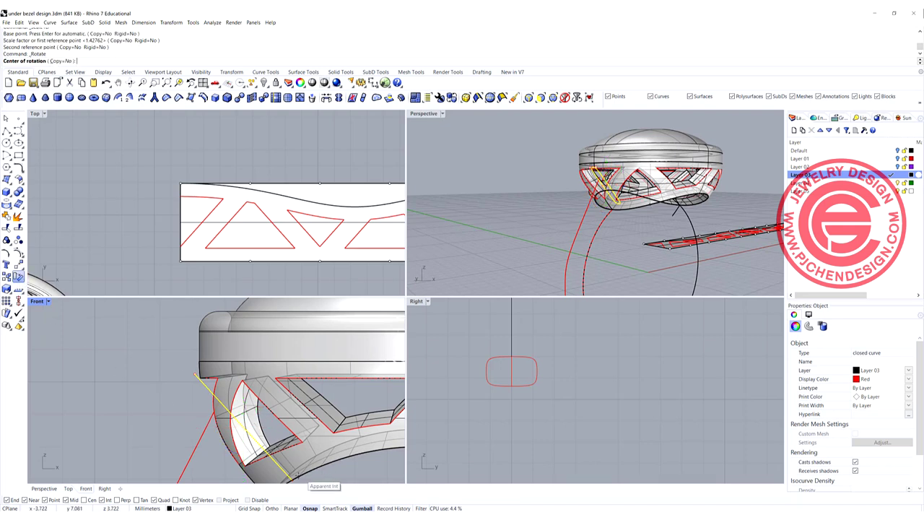
left_click(292, 478)
left_click(171, 338)
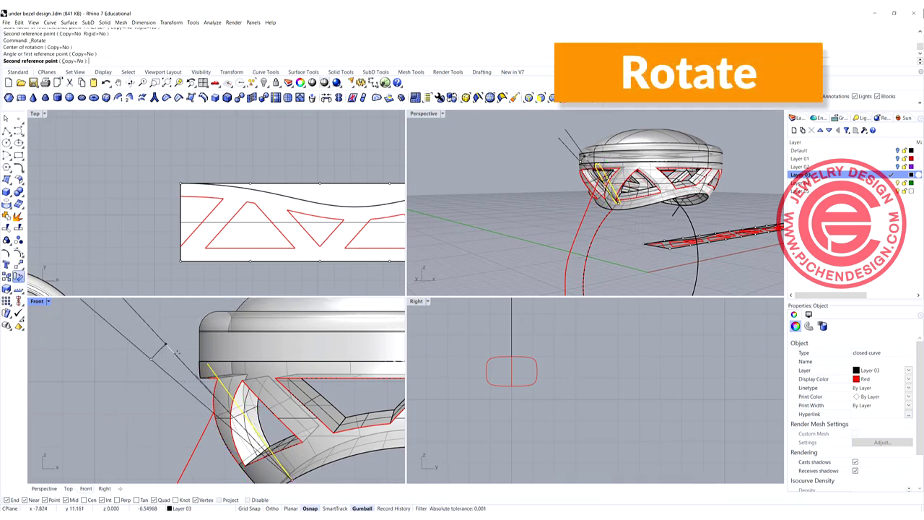
left_click(184, 353)
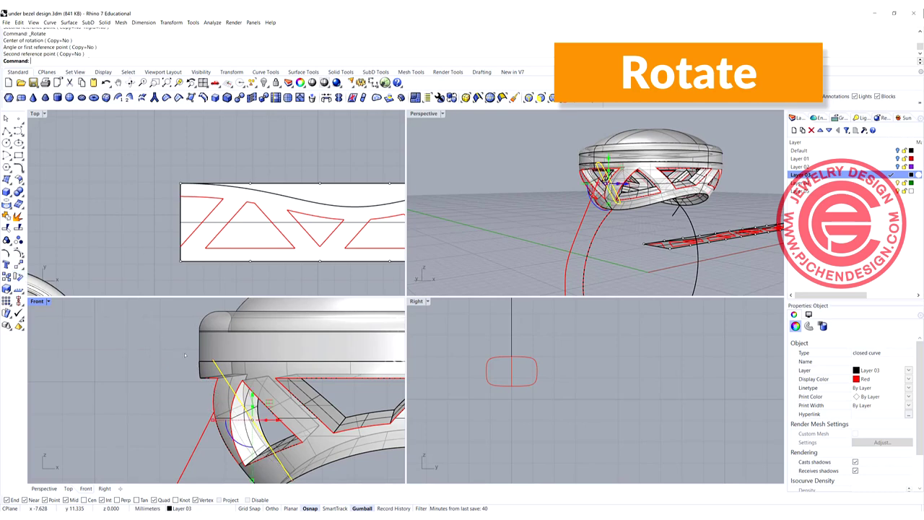
left_click(151, 372)
Move the outer shank rail's upper end point onto the upper end of the rotated profile curve in the Front view.
scroll(275, 336, "down", 7)
right_click_drag(242, 384, 264, 385)
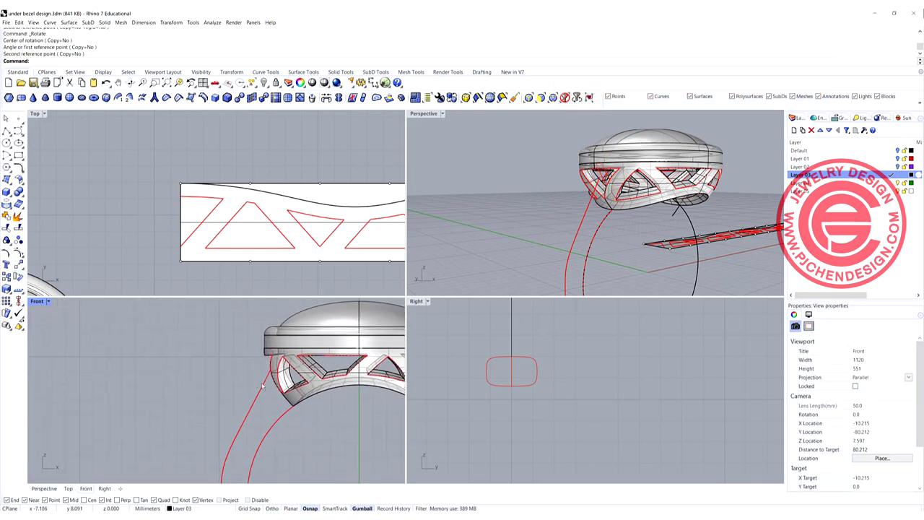
left_click(262, 387)
scroll(271, 371, "up", 2)
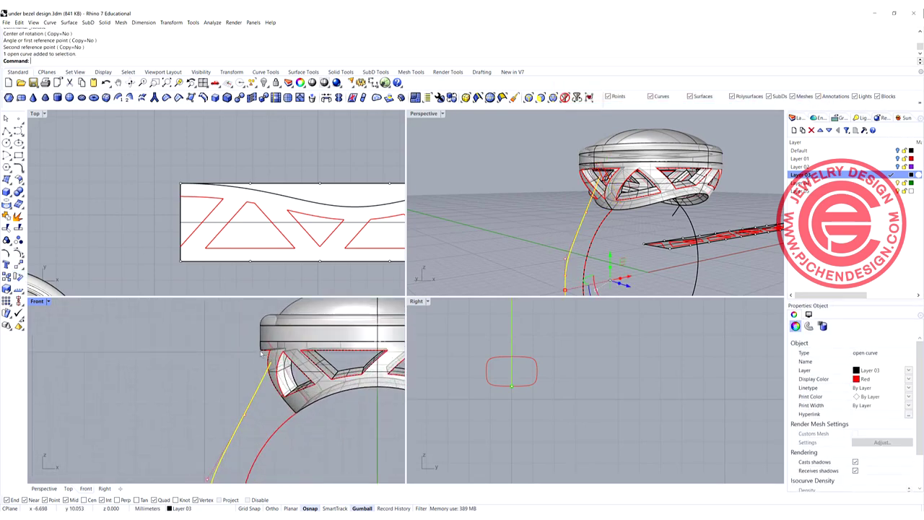
scroll(255, 354, "up", 2)
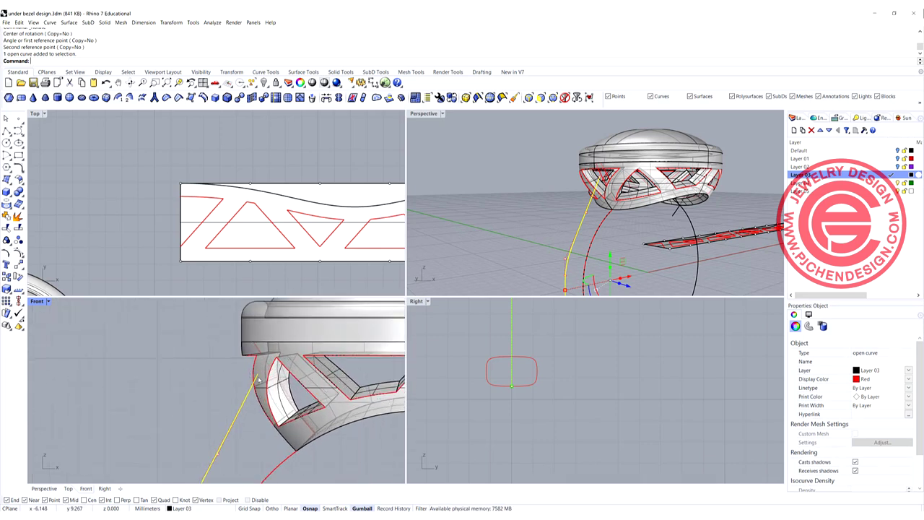
left_click(259, 379)
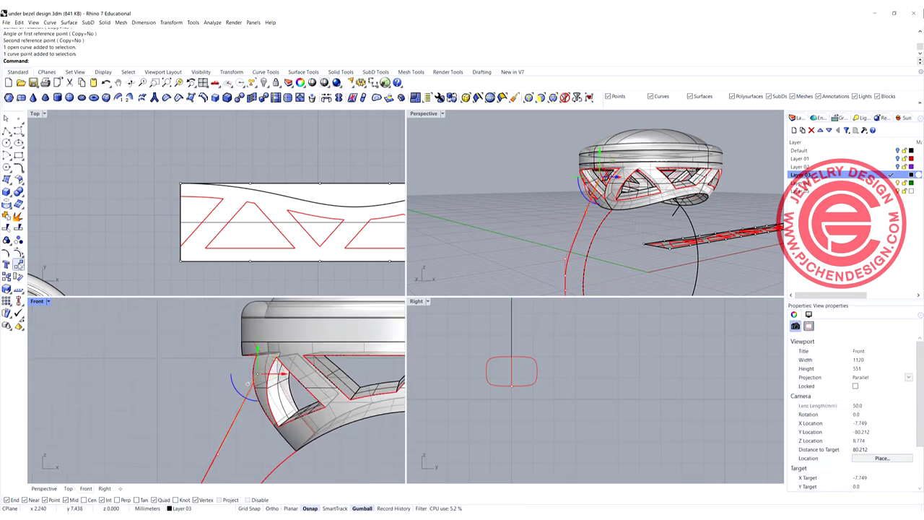
left_click(19, 265)
left_click(258, 374)
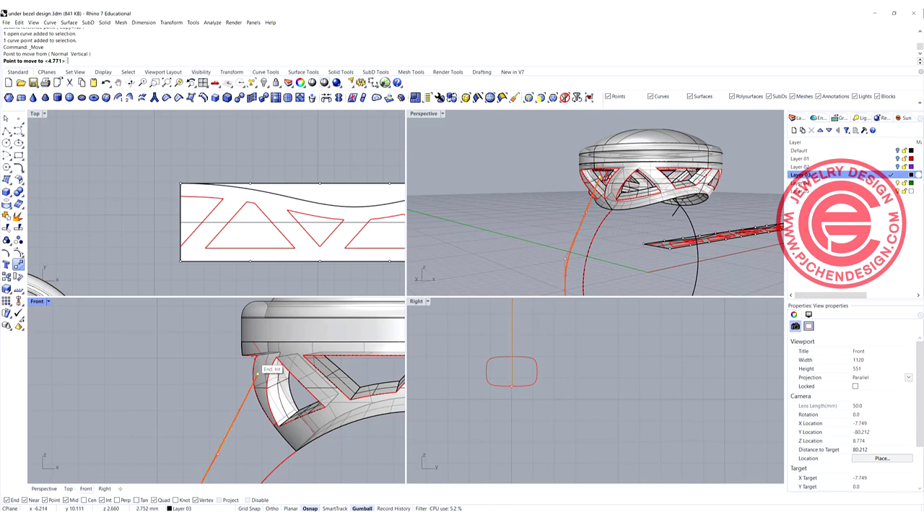
left_click(252, 340)
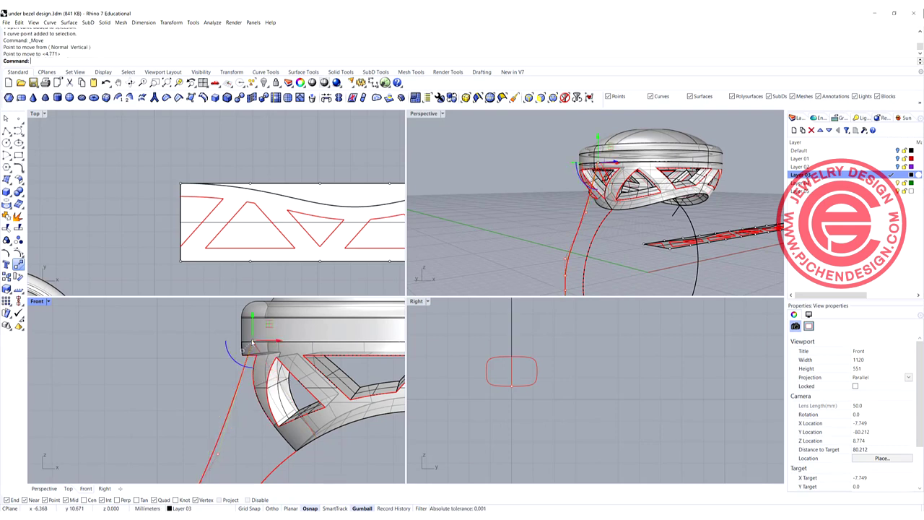
left_click(187, 367)
scroll(320, 327, "down", 4)
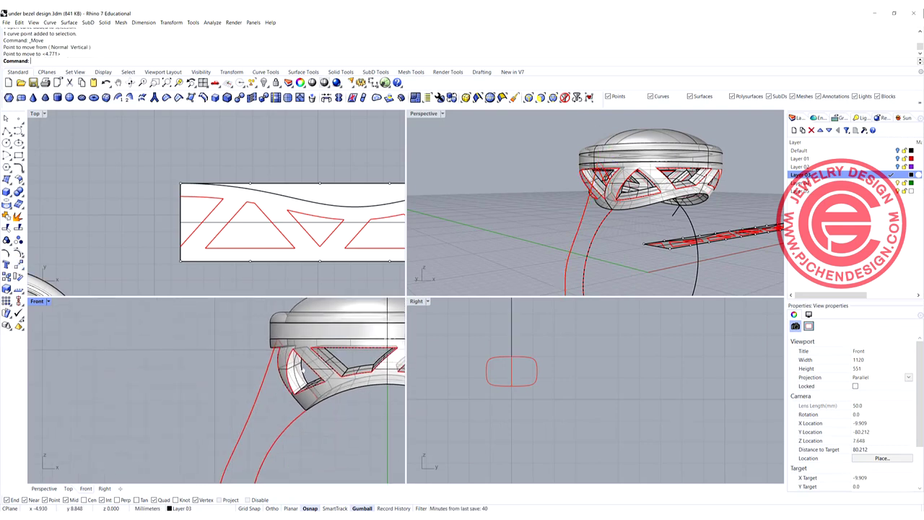
Set up a Sweep 2 Rails with the outer and inner shank curves as rails and the lower and upper profiles as cross sections.
right_click_drag(515, 213, 471, 138)
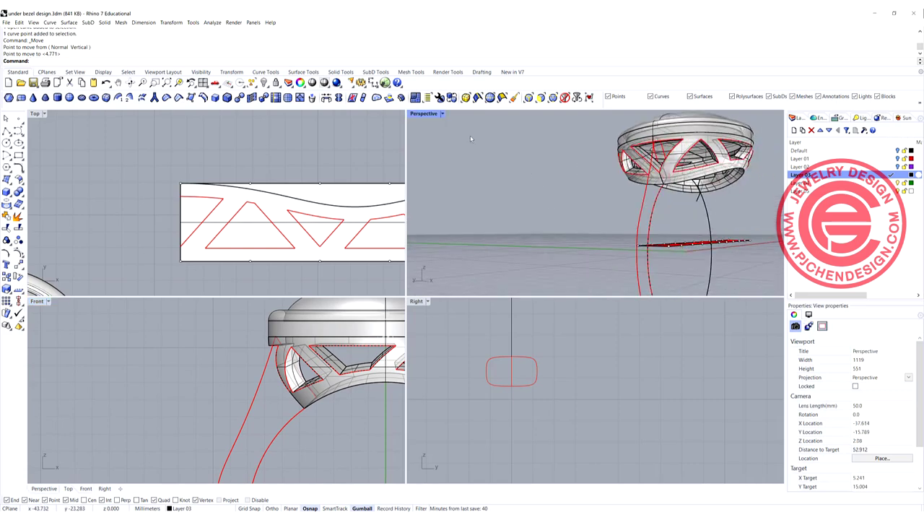
double_click(429, 117)
scroll(548, 278, "down", 8)
right_click_drag(569, 278, 550, 315)
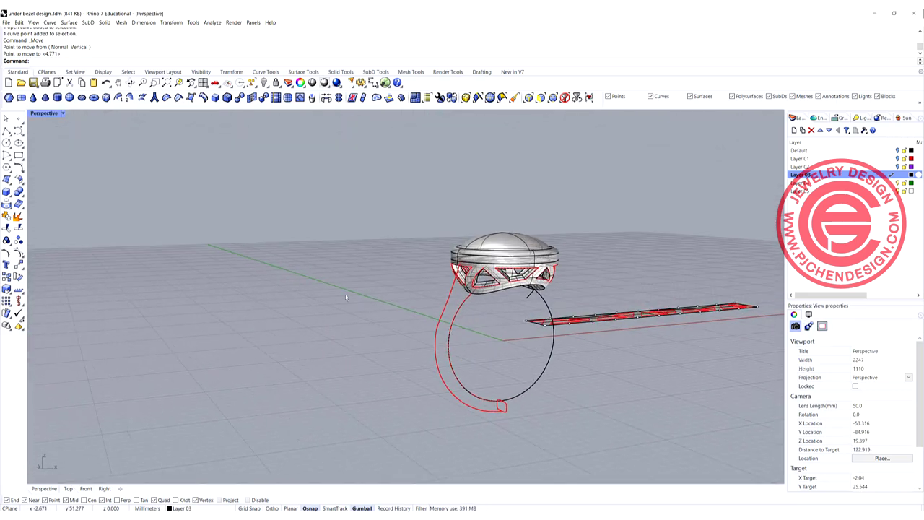
left_click(68, 22)
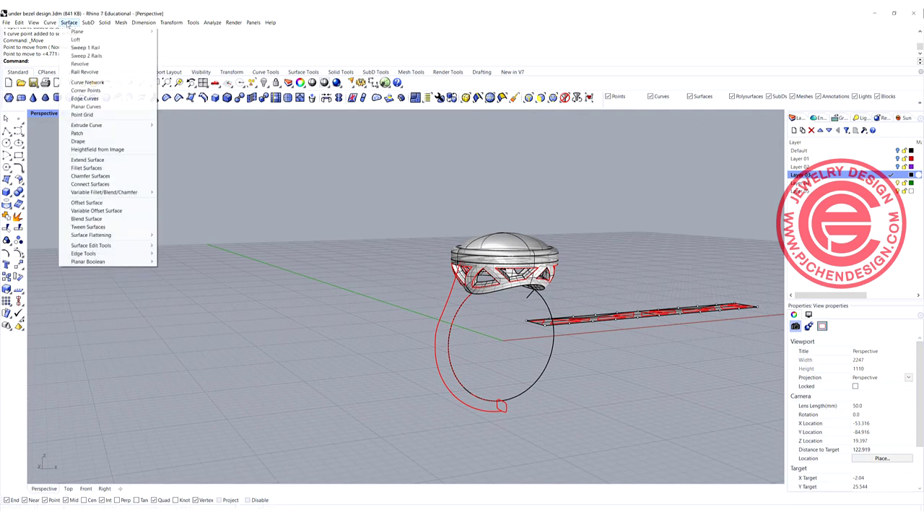
left_click(81, 55)
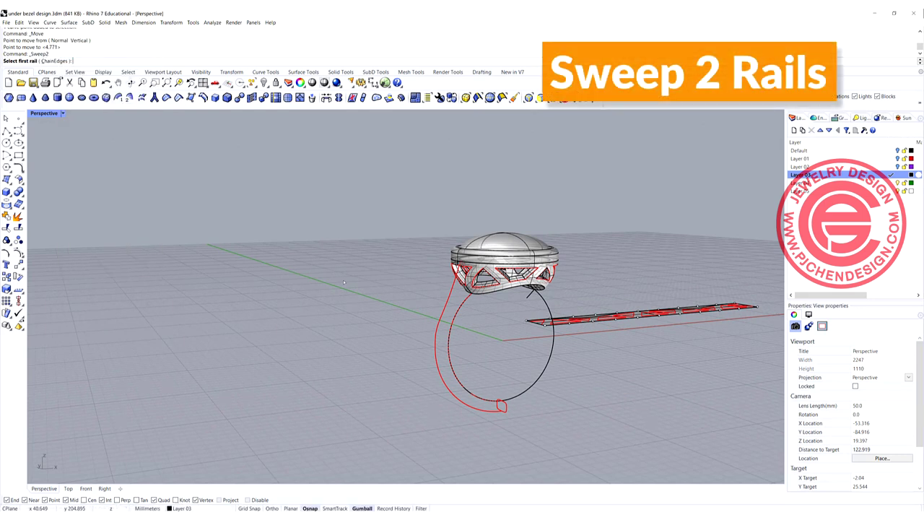
left_click(470, 405)
left_click(497, 407)
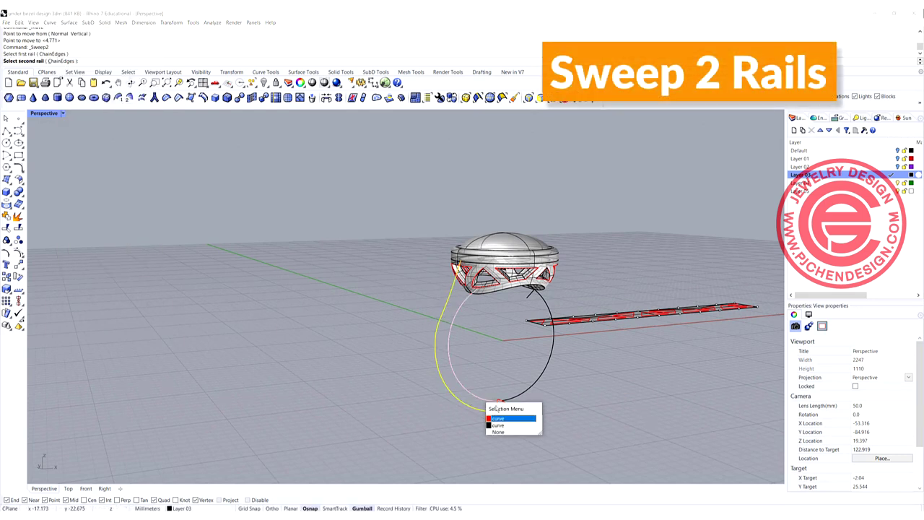
left_click(497, 419)
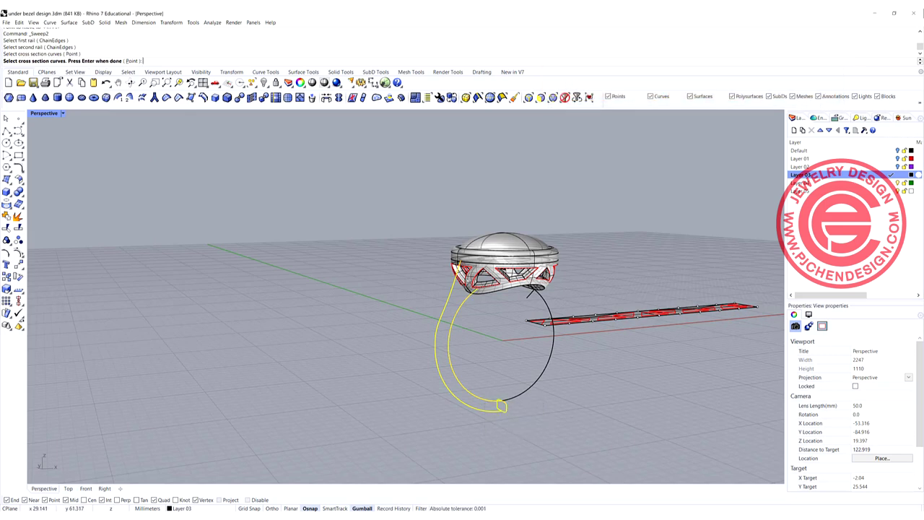
scroll(468, 270, "up", 12)
left_click(462, 267)
scroll(488, 334, "down", 7)
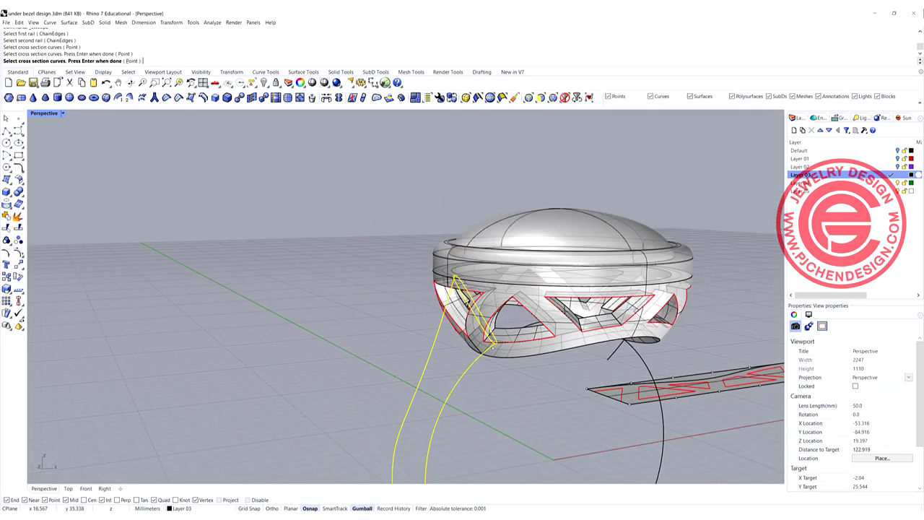
scroll(525, 403, "down", 1)
key("Return")
Align both profiles' seam points at the inner rail and create the sweep with unchanged cross sections and Maintain height.
right_click_drag(519, 367, 635, 311)
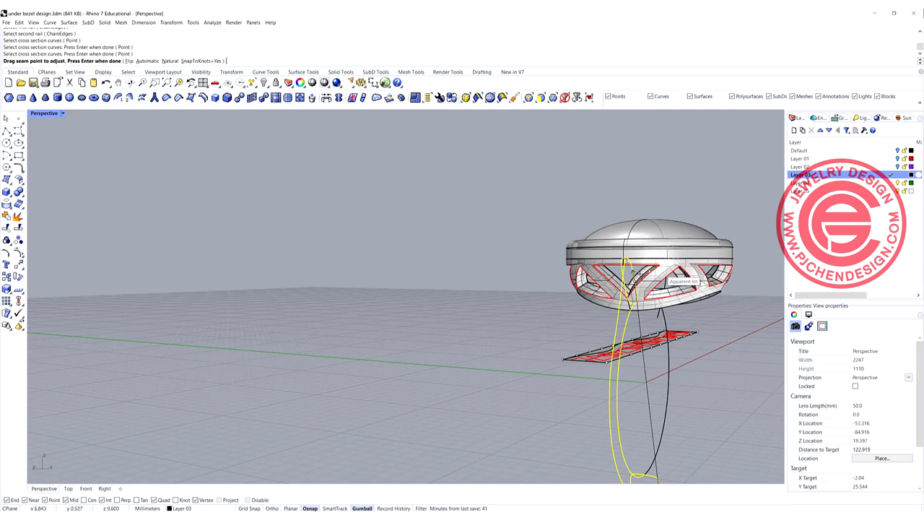
left_click_drag(637, 307, 635, 306)
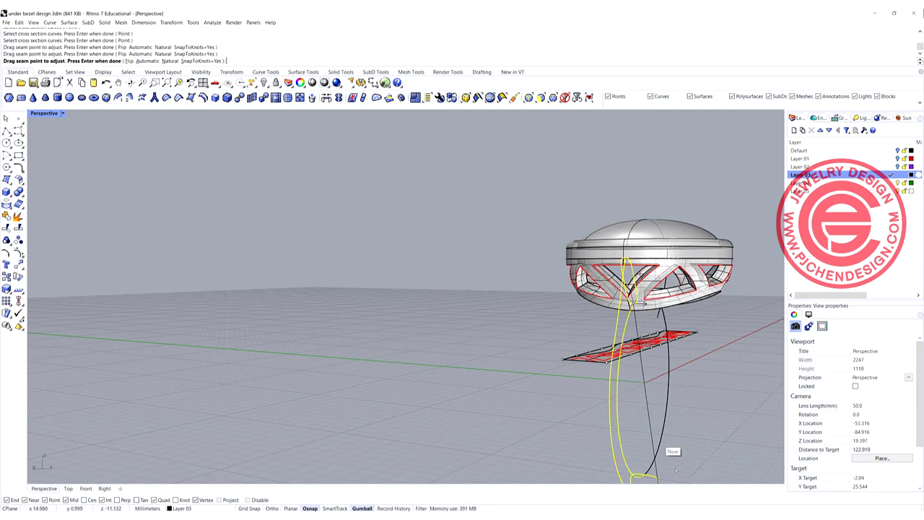
right_click_drag(670, 436, 569, 343)
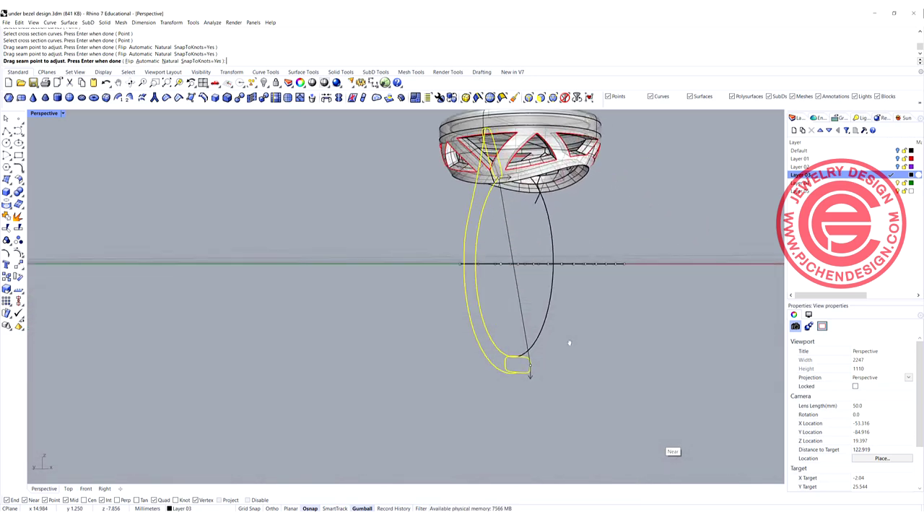
left_click(530, 365)
left_click(518, 356)
scroll(606, 334, "down", 5)
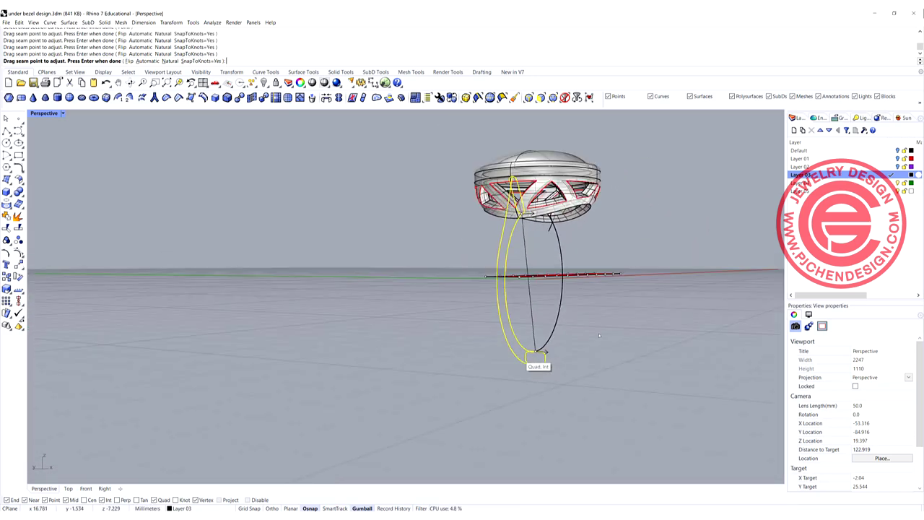
right_click(606, 334)
right_click_drag(589, 325, 592, 341)
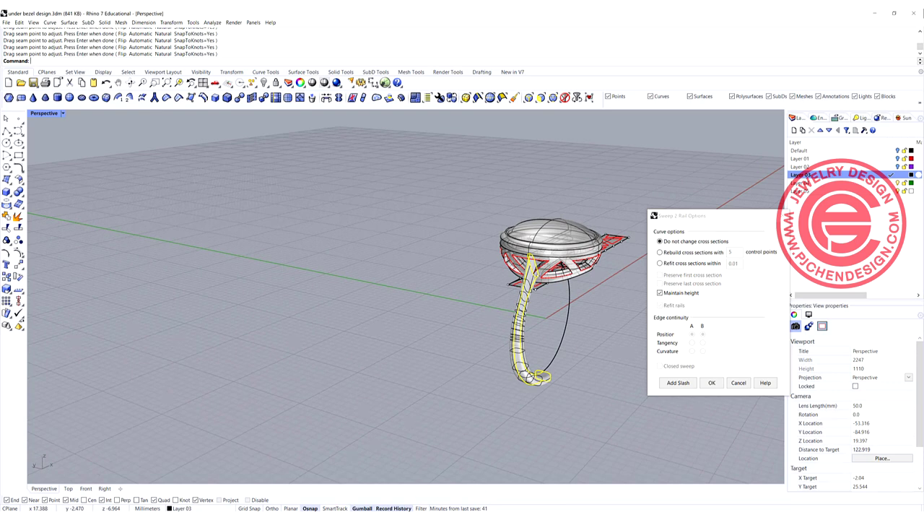
scroll(521, 266, "up", 5)
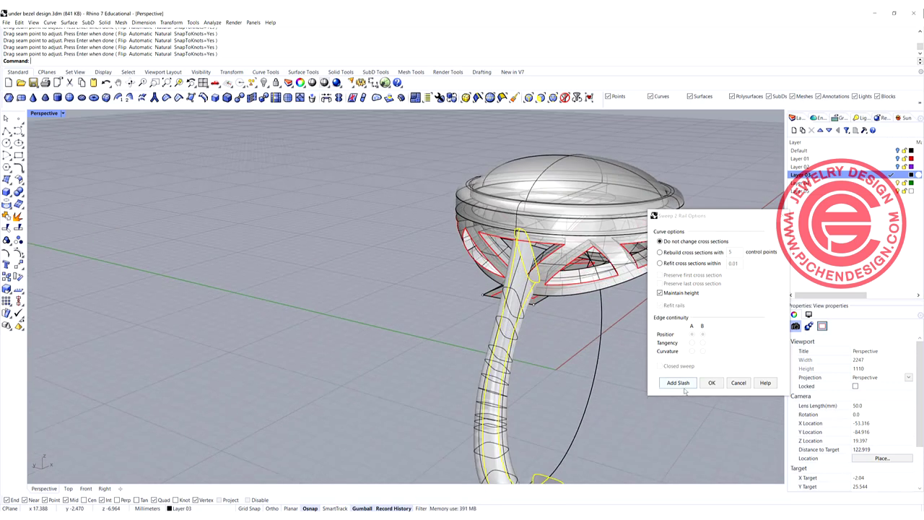
left_click(712, 383)
Scale the upper profile curve slightly wider so the half shank broadens where it meets the bezel.
right_click_drag(505, 275, 487, 268)
scroll(452, 201, "up", 4)
left_click(451, 195)
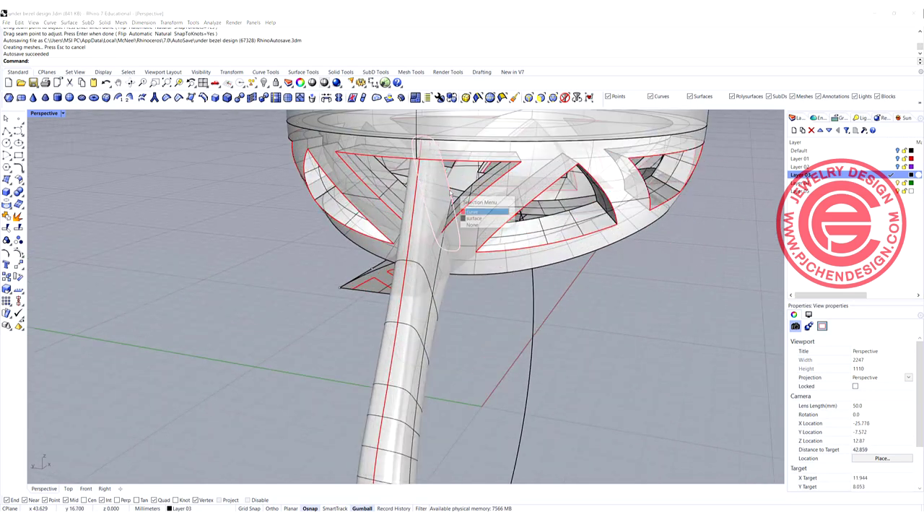
left_click(466, 215)
left_click_drag(454, 206, 463, 203)
scroll(495, 222, "down", 6)
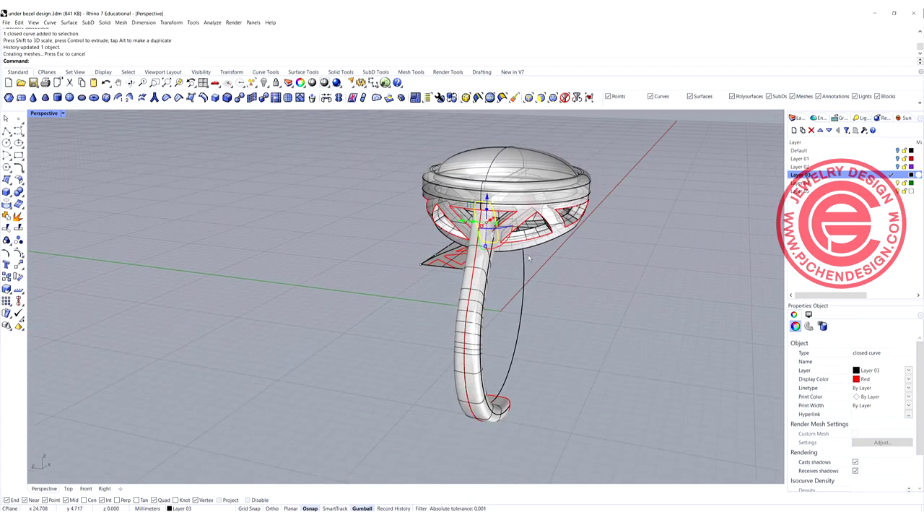
right_click_drag(505, 275, 486, 294)
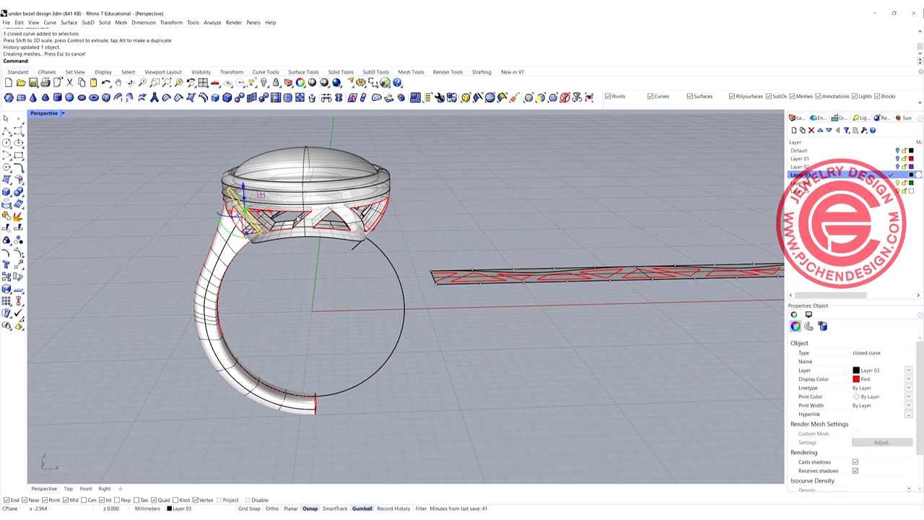
left_click(151, 197)
Mirror the half shank surface across the ring's vertical centre line in the Front view, keeping the original.
double_click(44, 114)
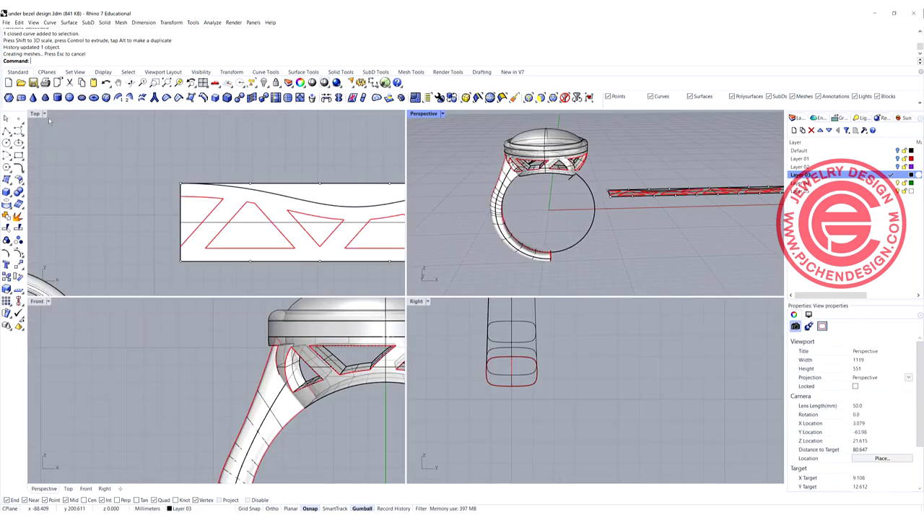
scroll(287, 412, "down", 5)
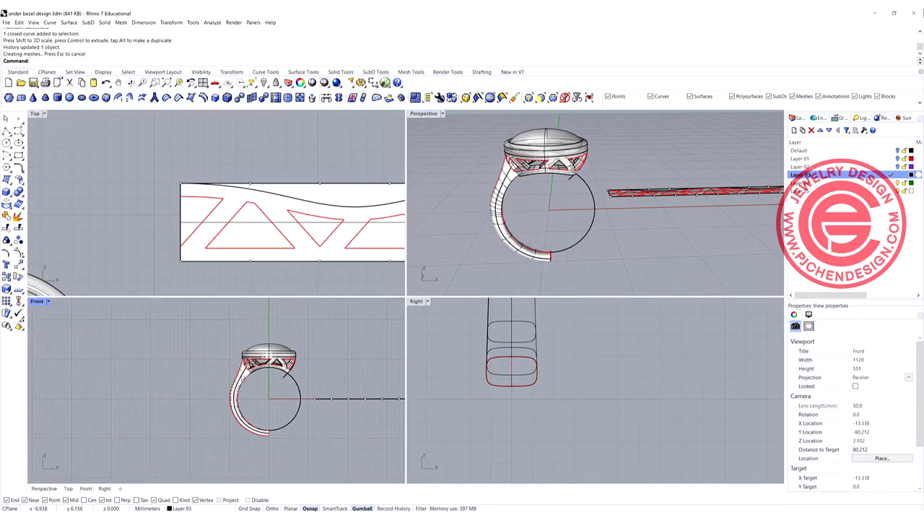
left_click(245, 378)
left_click(21, 266)
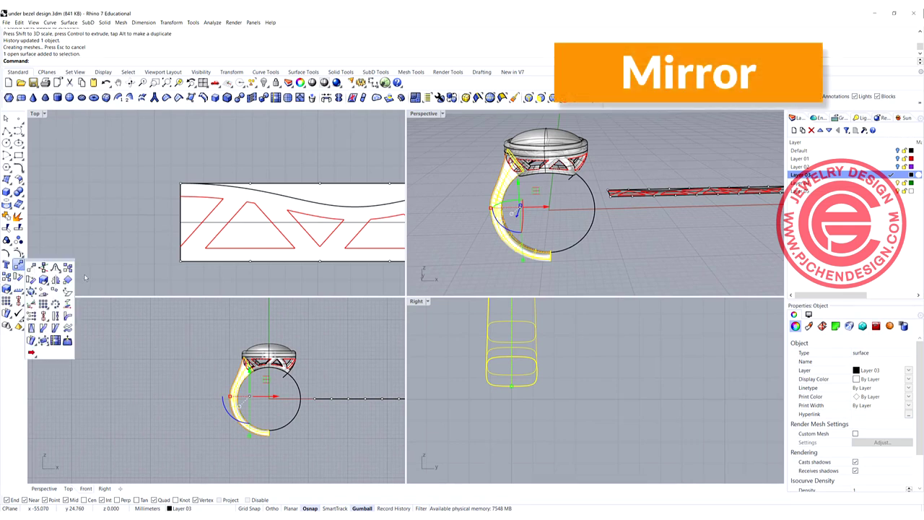
left_click(55, 280)
left_click(268, 432)
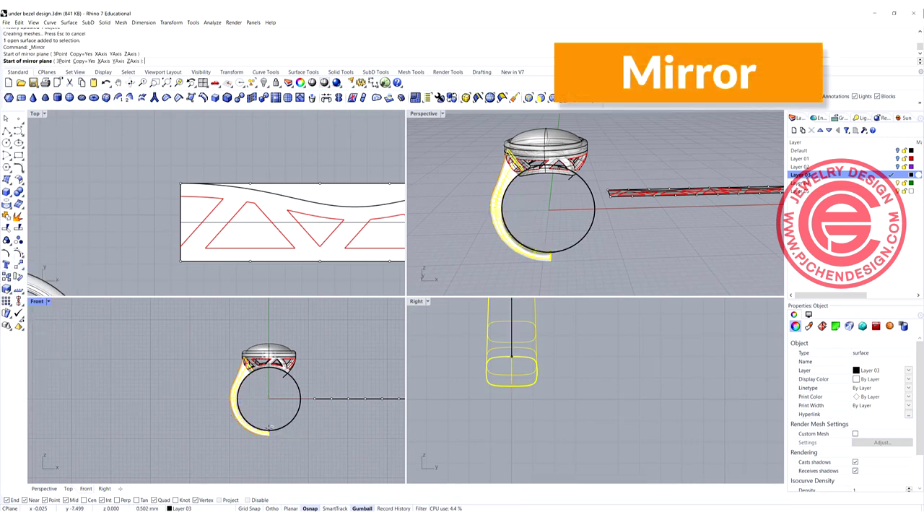
Join the original and mirrored shank halves into one polysurface, accepting the break in history.
left_click(302, 389)
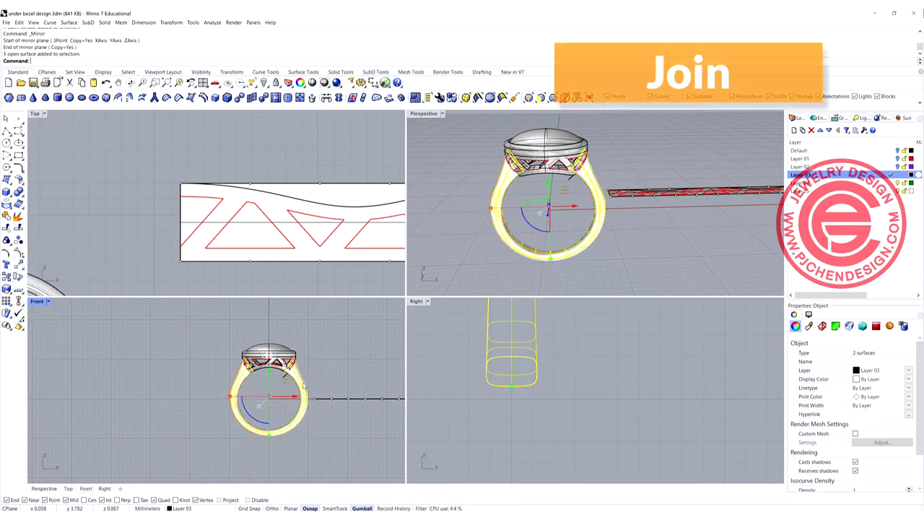
left_click(7, 216)
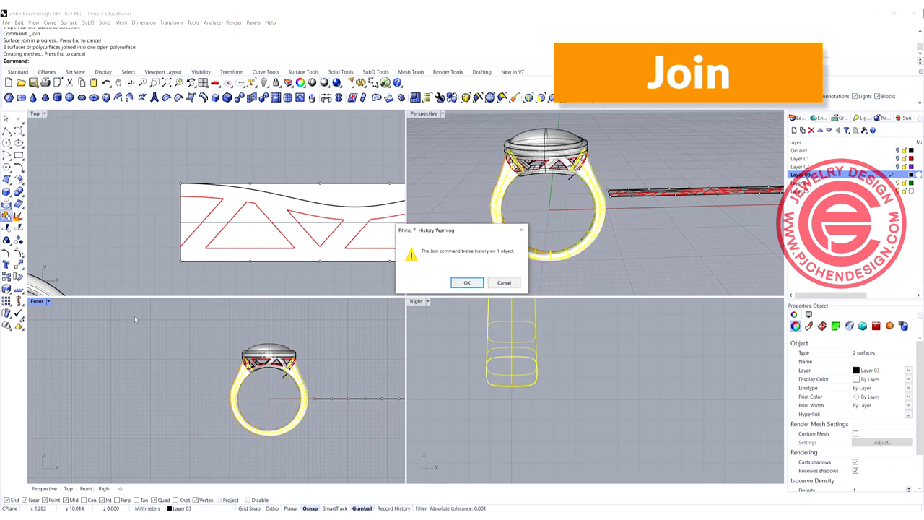
left_click(475, 286)
scroll(533, 220, "down", 6)
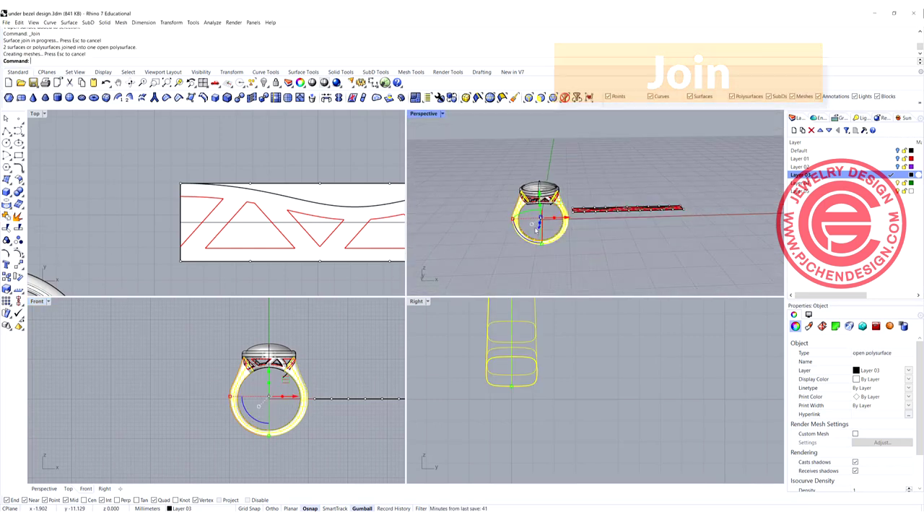
right_click_drag(538, 197, 542, 215)
scroll(542, 211, "up", 4)
left_click(617, 172)
Cap the open ends of the joined shank with the Cap command to make it a closed solid.
right_click_drag(617, 190, 550, 187)
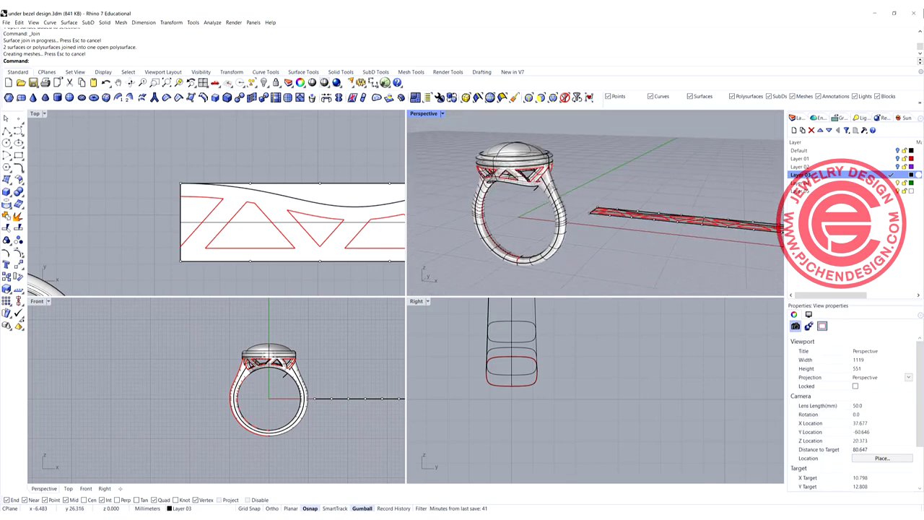
left_click(552, 189)
type("C")
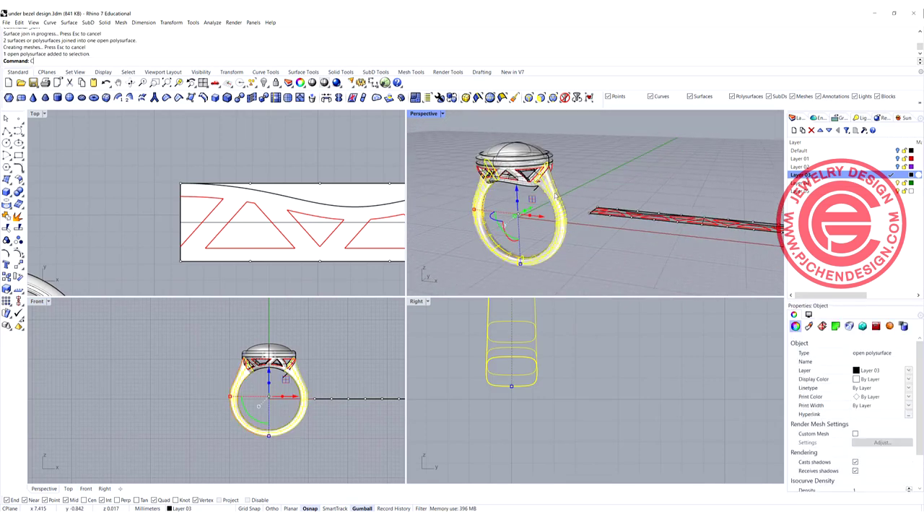
type("ap")
key("Return")
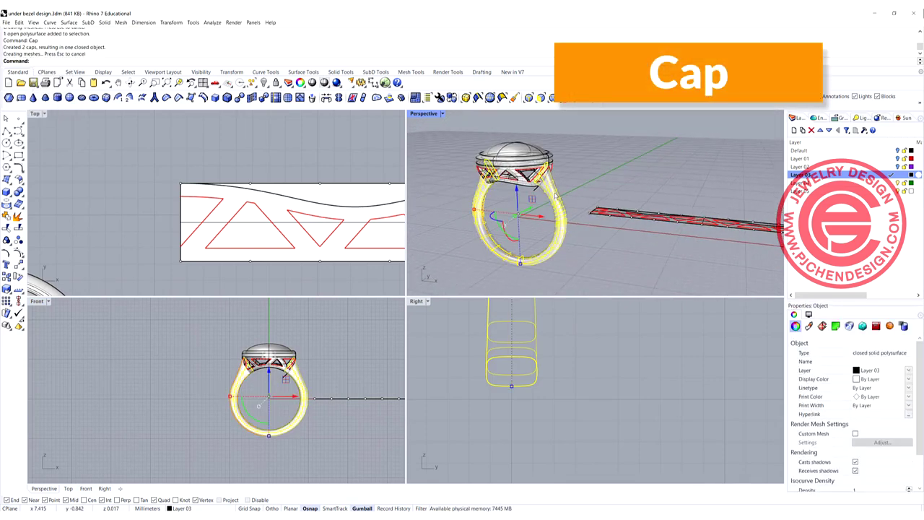
left_click(623, 190)
Set the Perspective view to Rendered display, maximize it, and inspect the finished ring from several angles.
scroll(623, 190, "down", 3)
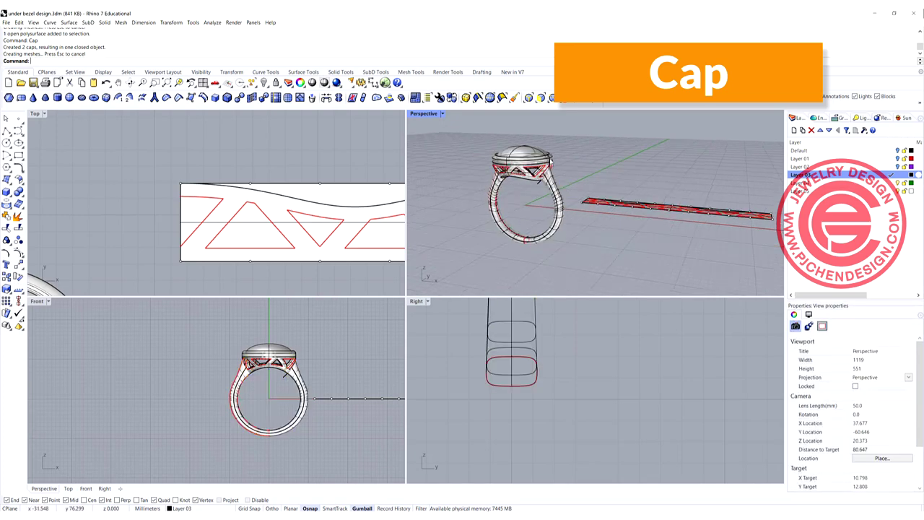
left_click(443, 114)
left_click(431, 166)
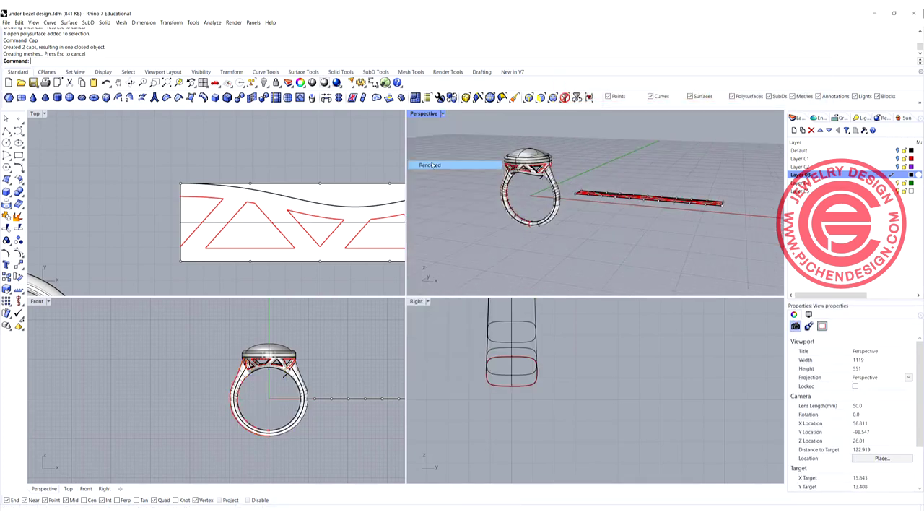
double_click(424, 114)
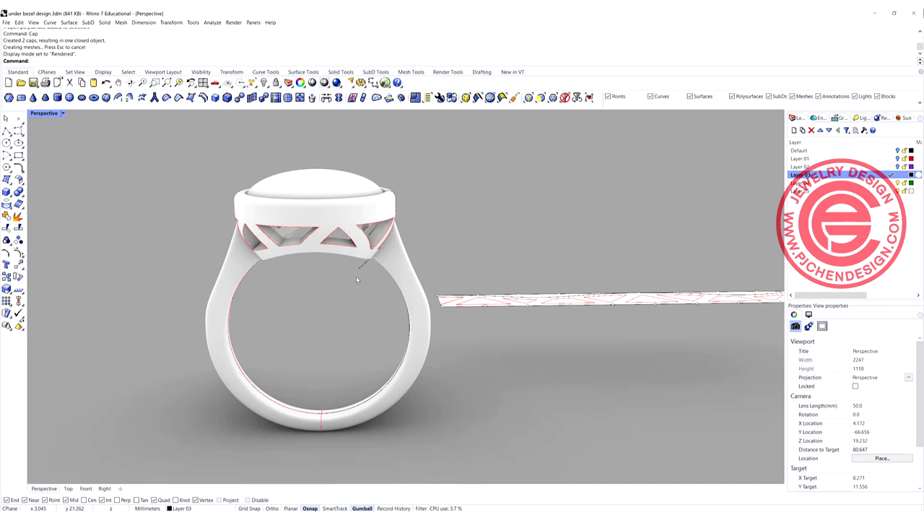
right_click_drag(376, 273, 523, 268)
right_click_drag(434, 276, 442, 276)
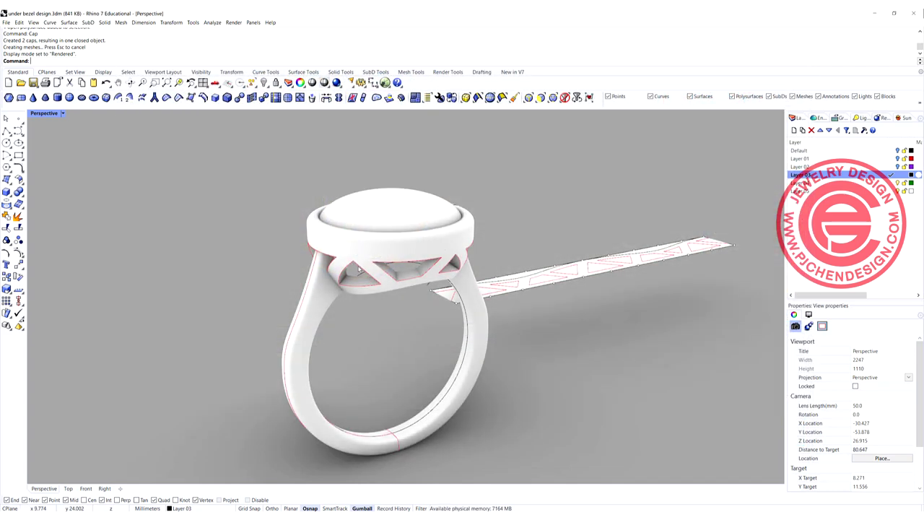
right_click_drag(346, 258, 318, 268)
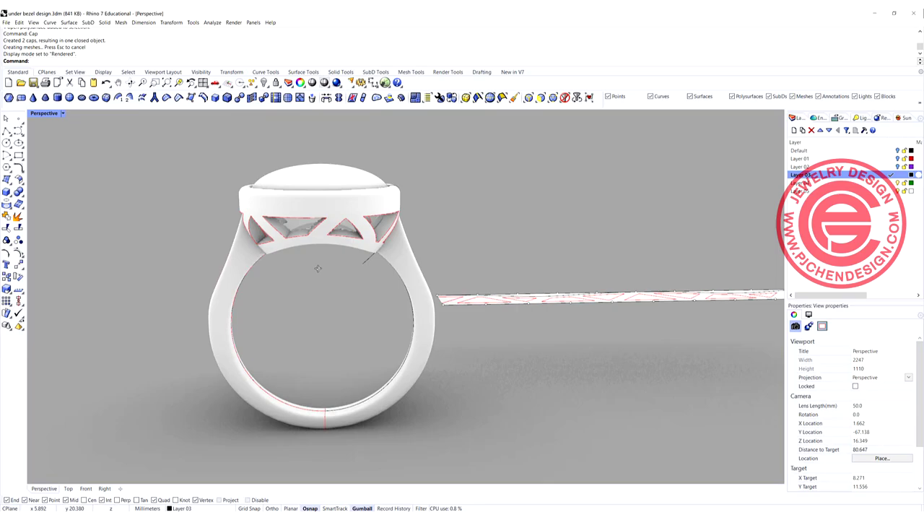